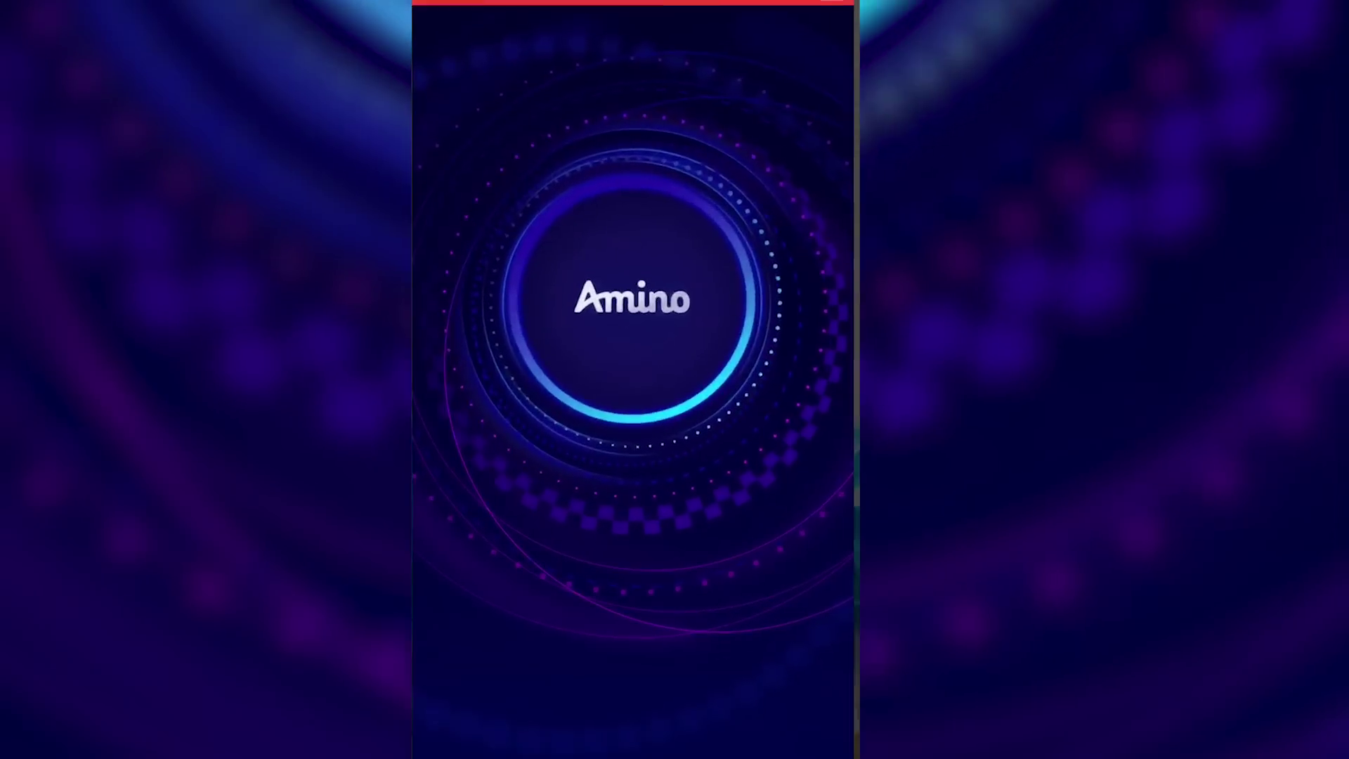
- Search Amino stories for 'undertale' and browse the results
scroll(636, 422, "down", 10)
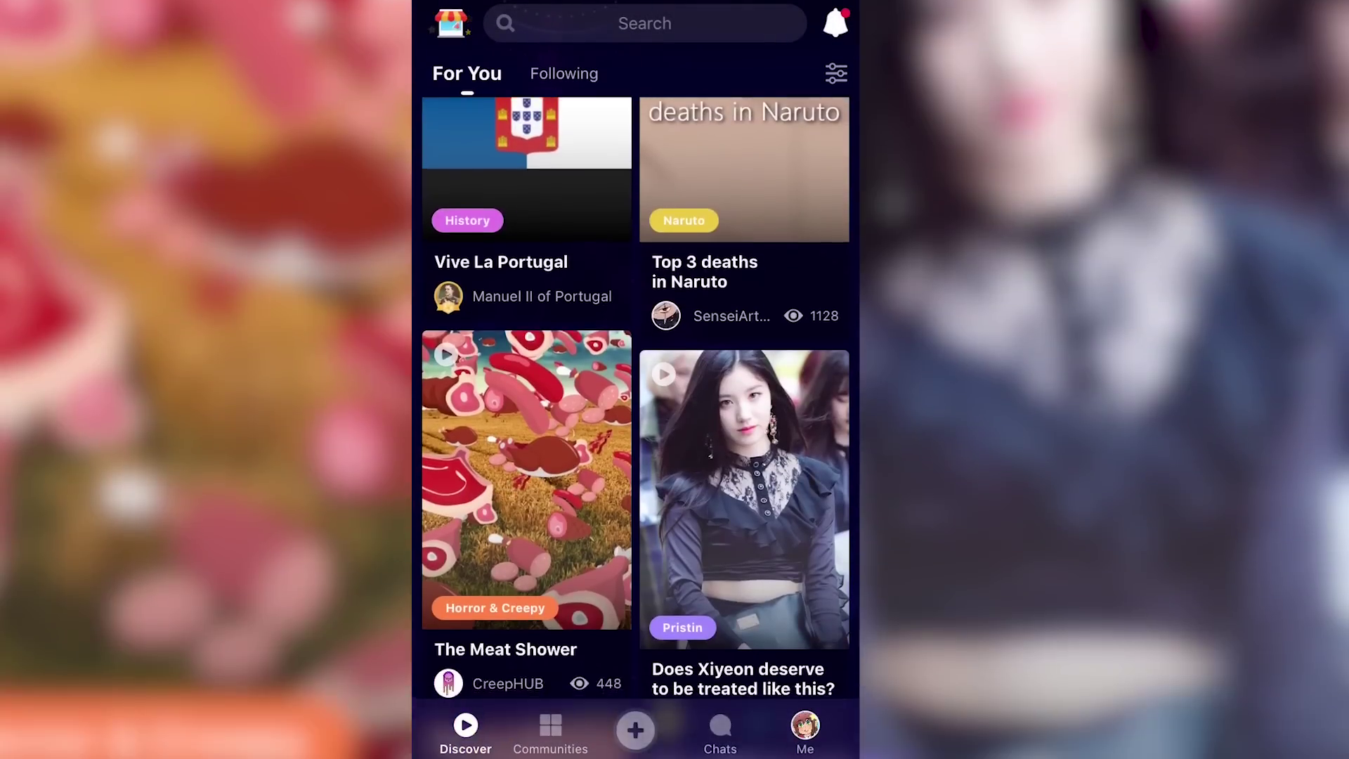
scroll(636, 422, "down", 3)
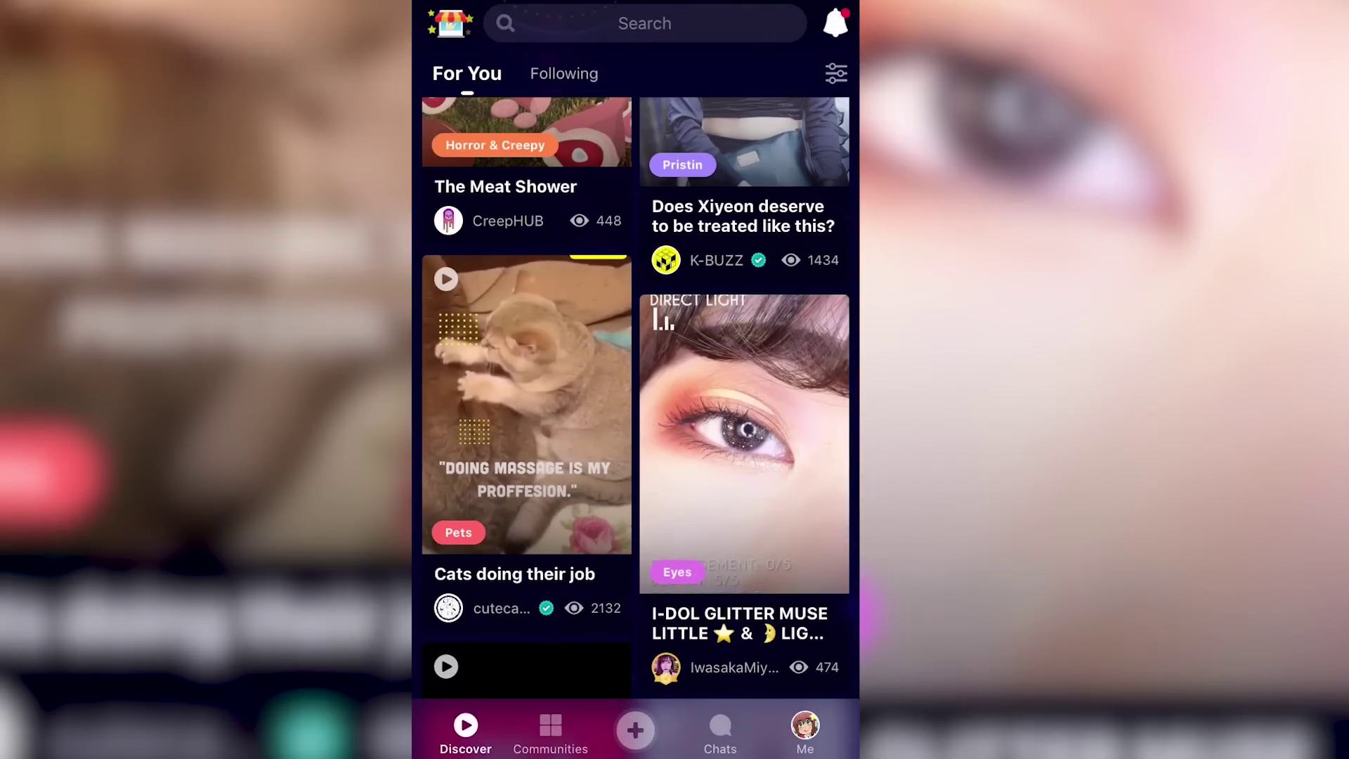
left_click(644, 24)
type("undertale")
key("Return")
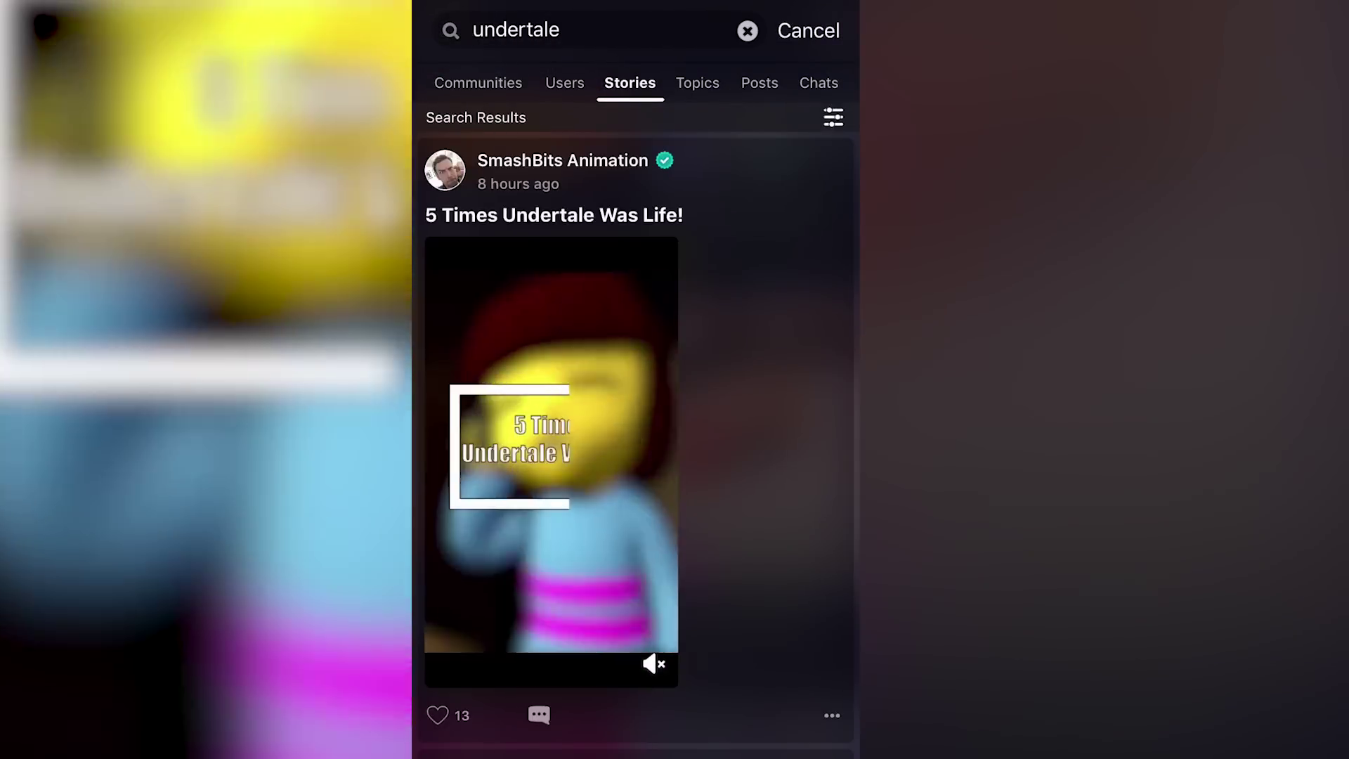
scroll(635, 422, "down", 5)
scroll(636, 422, "down", 10)
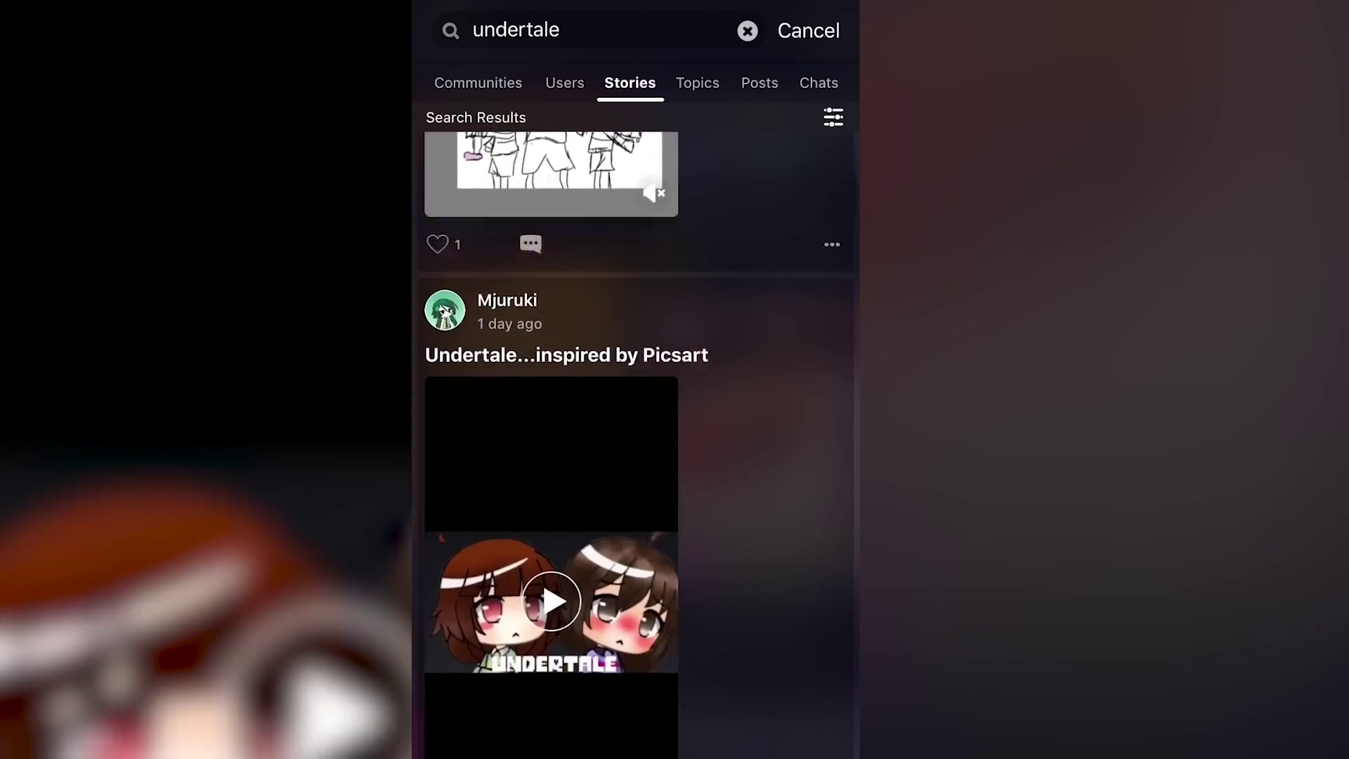
scroll(635, 422, "down", 3)
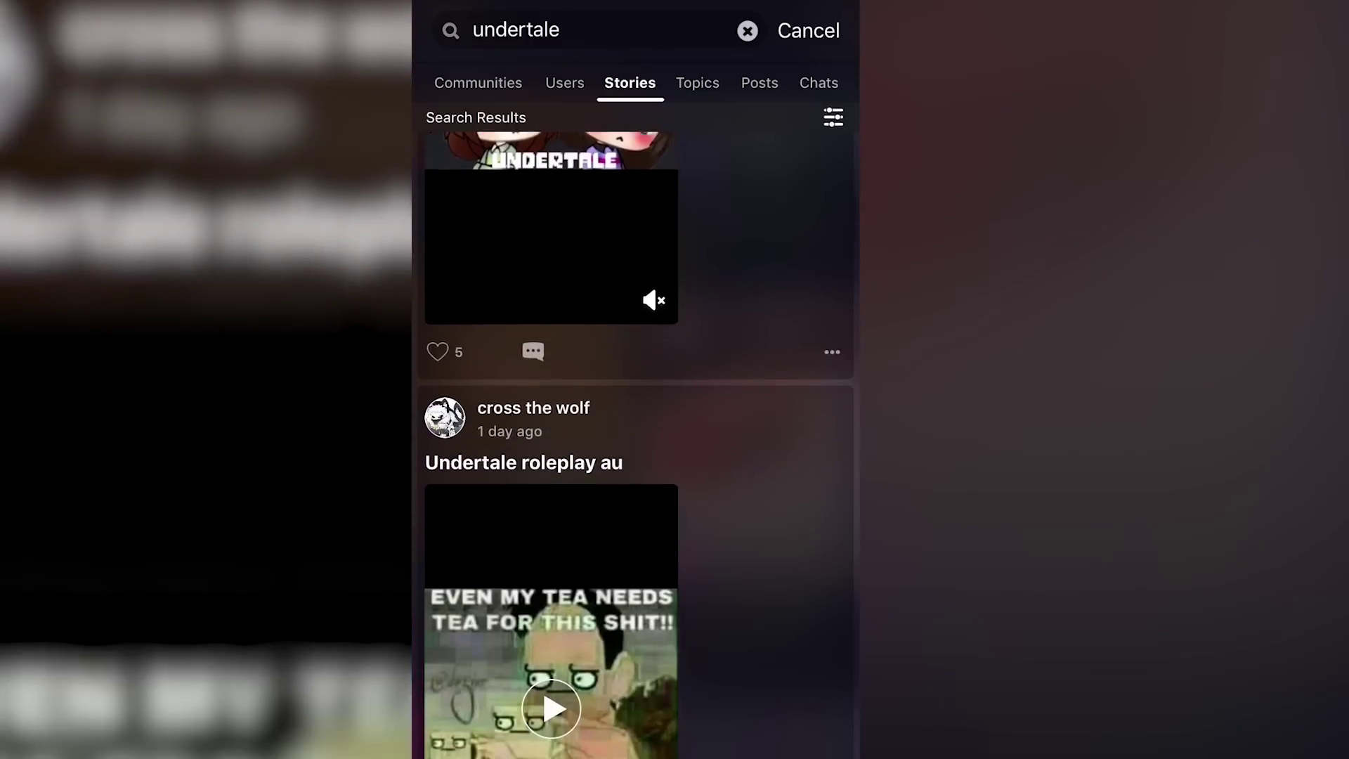
- Cancel the search, return to the For You feed and open the Pikachu Doodles post
left_click(747, 30)
left_click(808, 30)
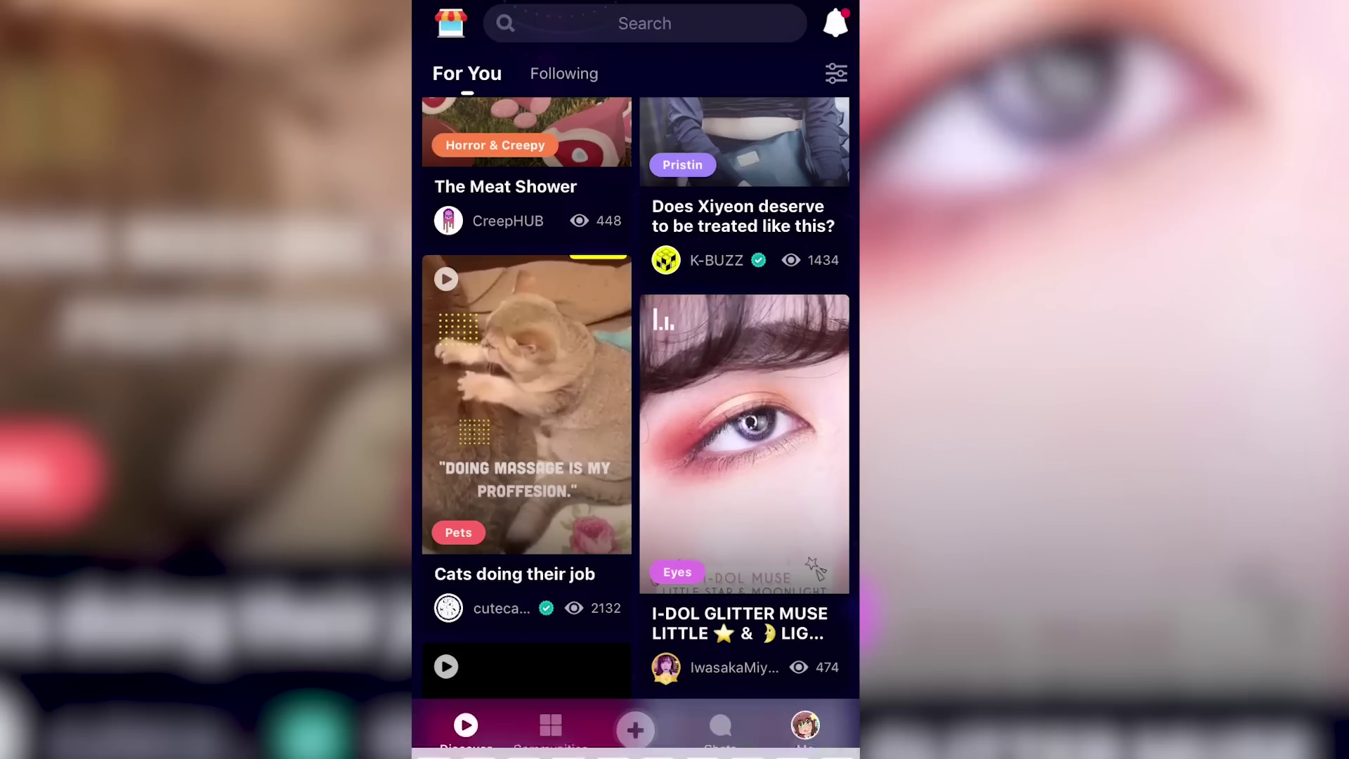
scroll(636, 393, "down", 2)
scroll(636, 422, "down", 2)
scroll(635, 422, "up", 2)
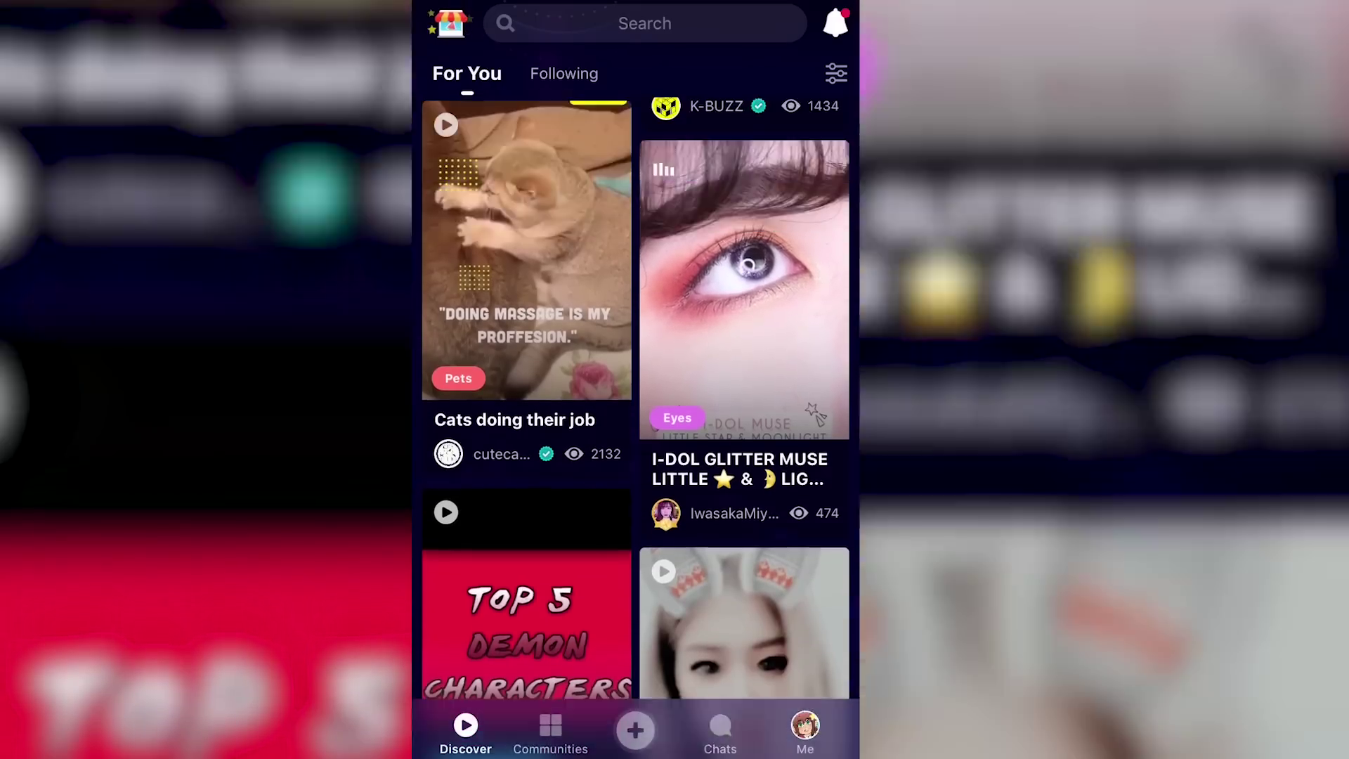
scroll(636, 421, "down", 10)
scroll(636, 422, "up", 5)
scroll(636, 421, "up", 6)
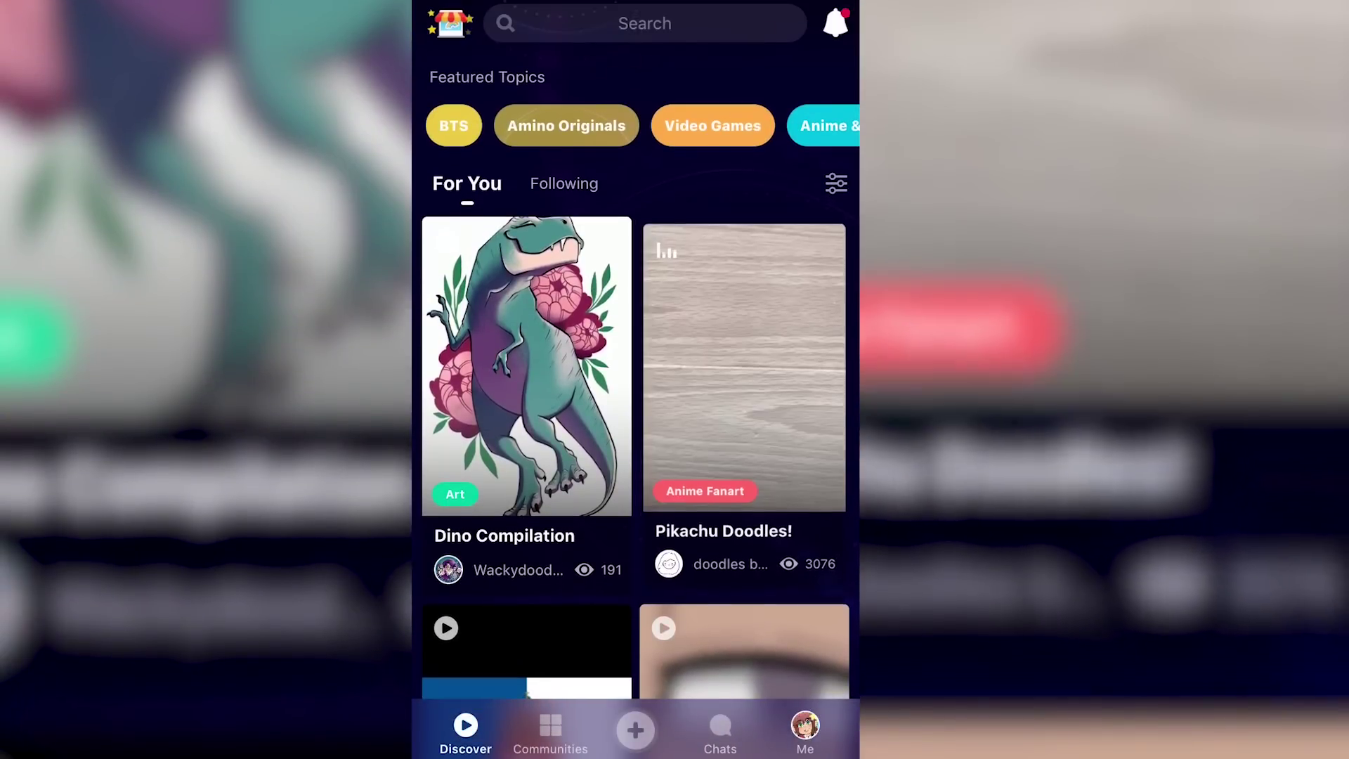
left_click(744, 365)
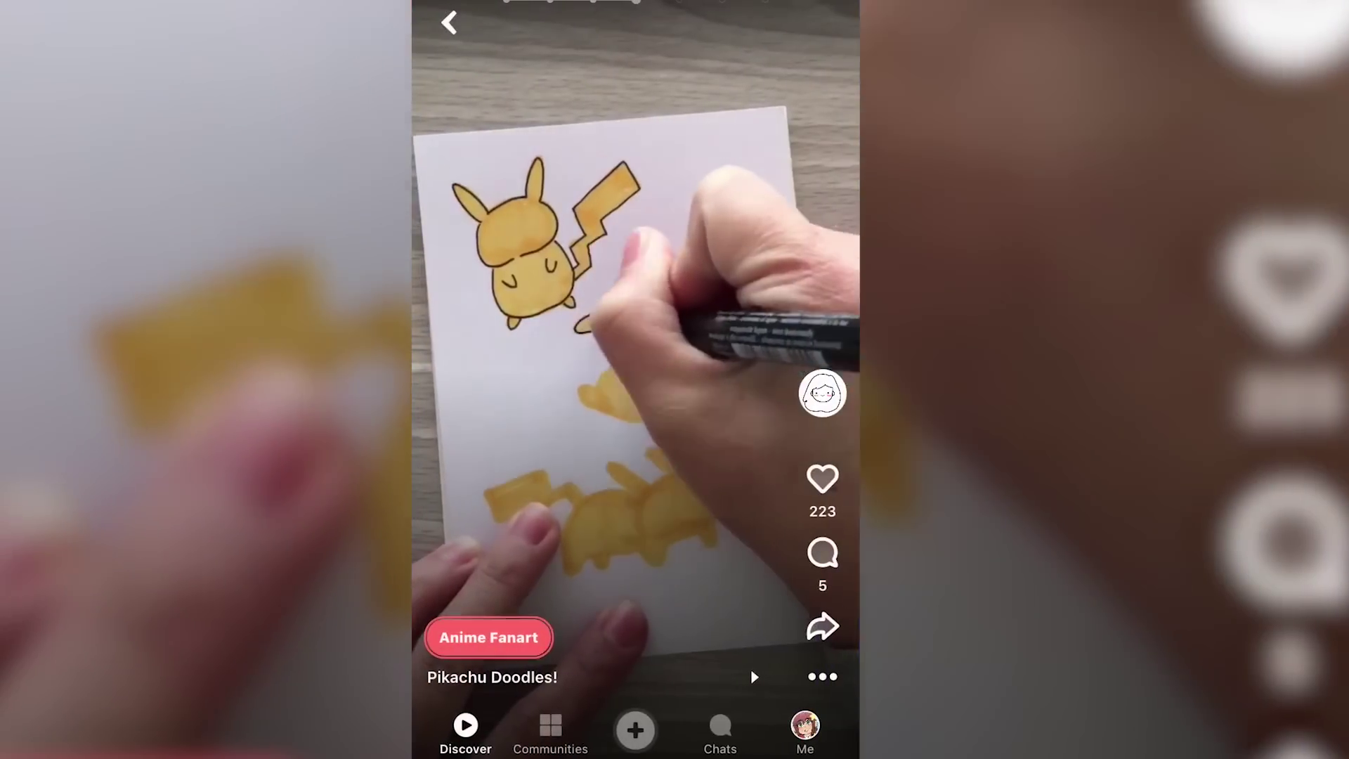
- Scroll the Discover For You feed back up to the top
scroll(635, 379, "down", 5)
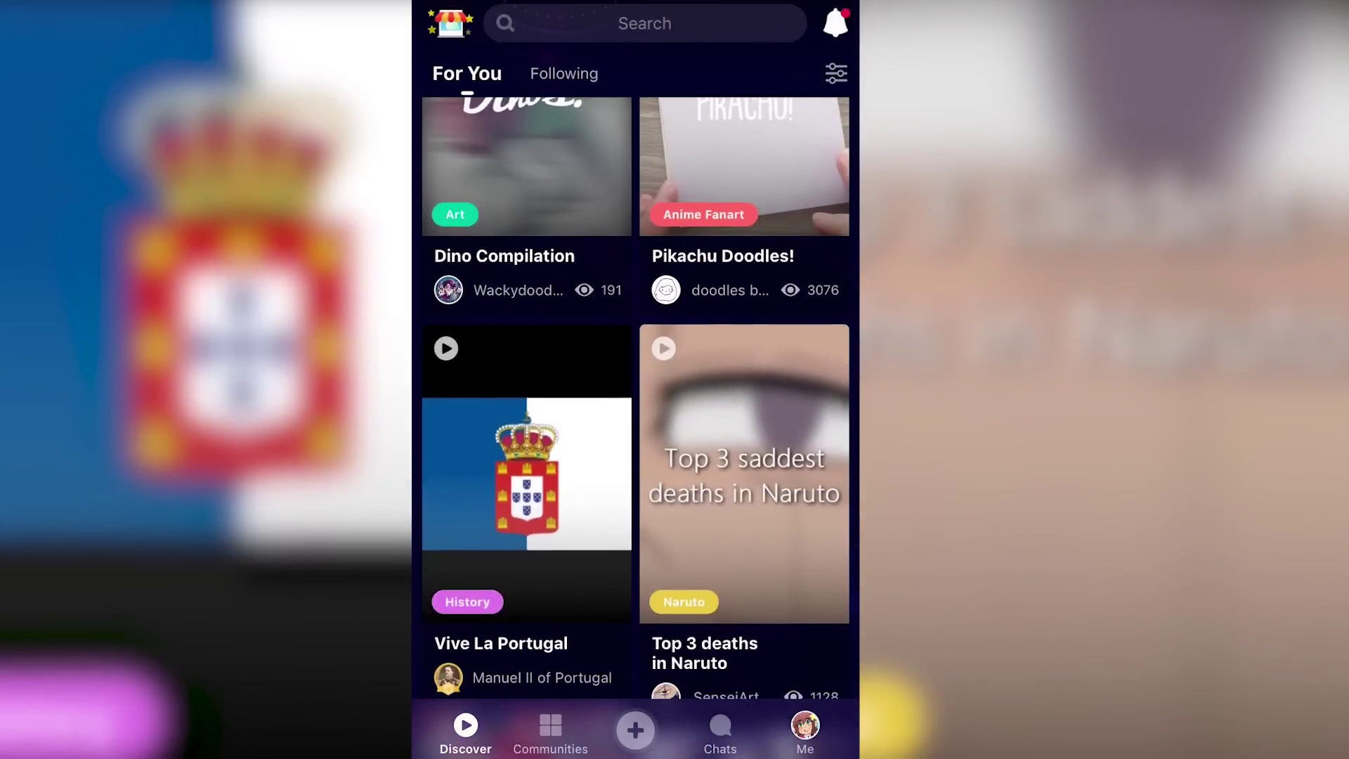
scroll(636, 379, "up", 5)
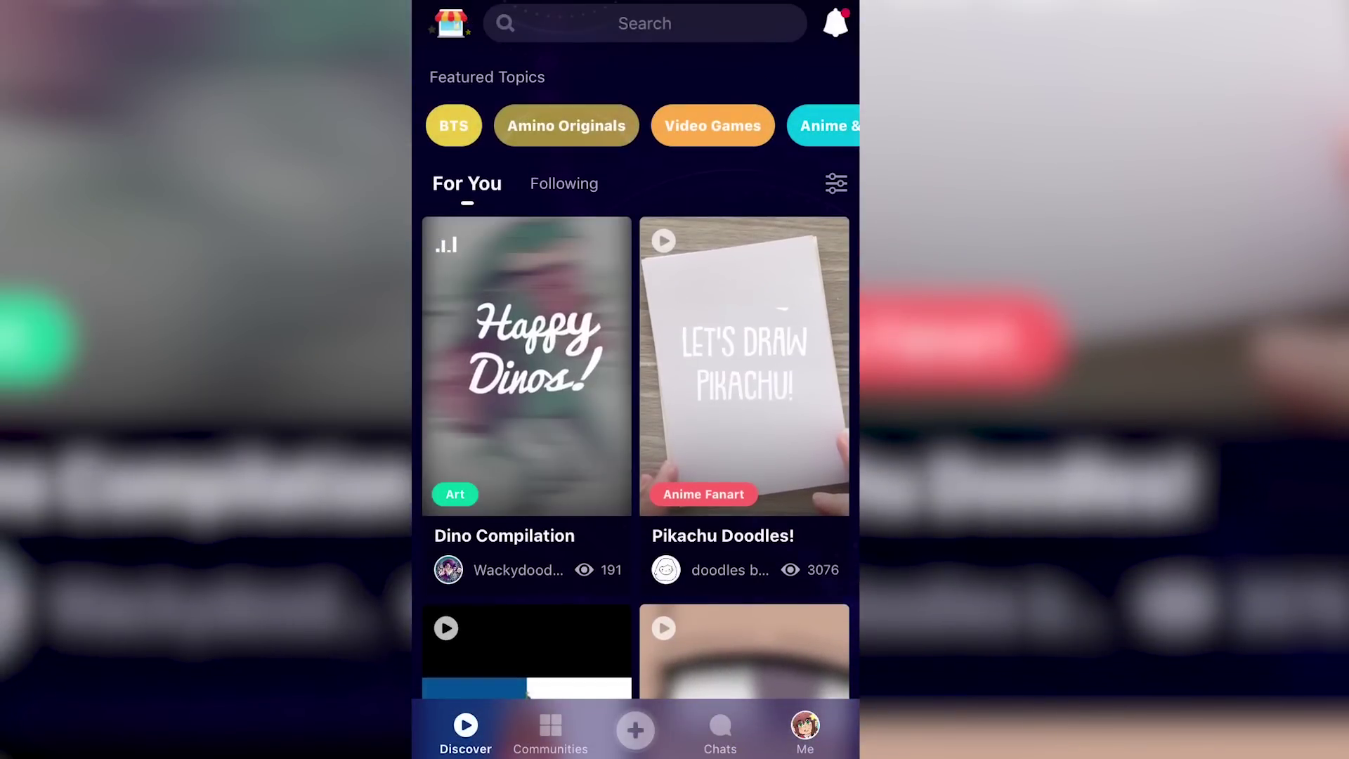
- Search for the artist's username and open her Breath of the Wild Speed Paint story
left_click(644, 24)
type("les")
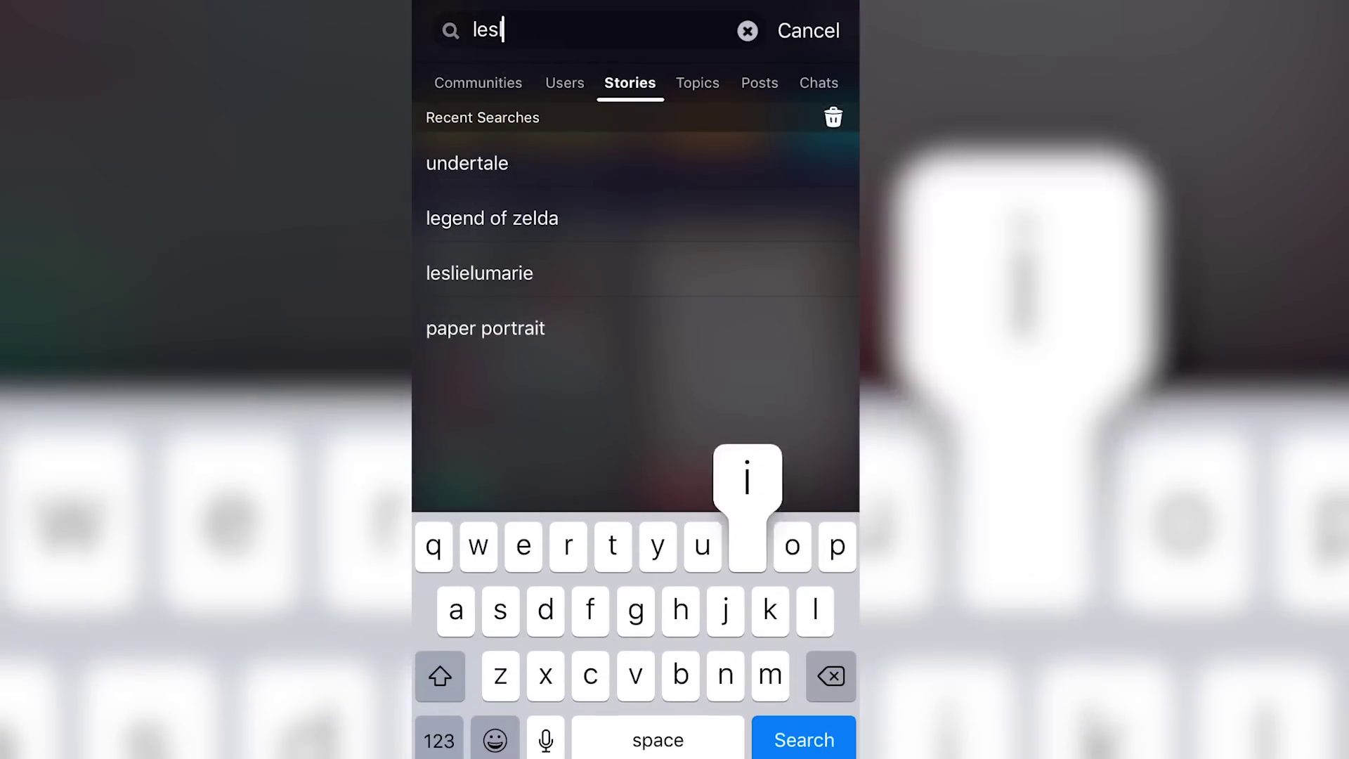
type("lielumarie")
key("Return")
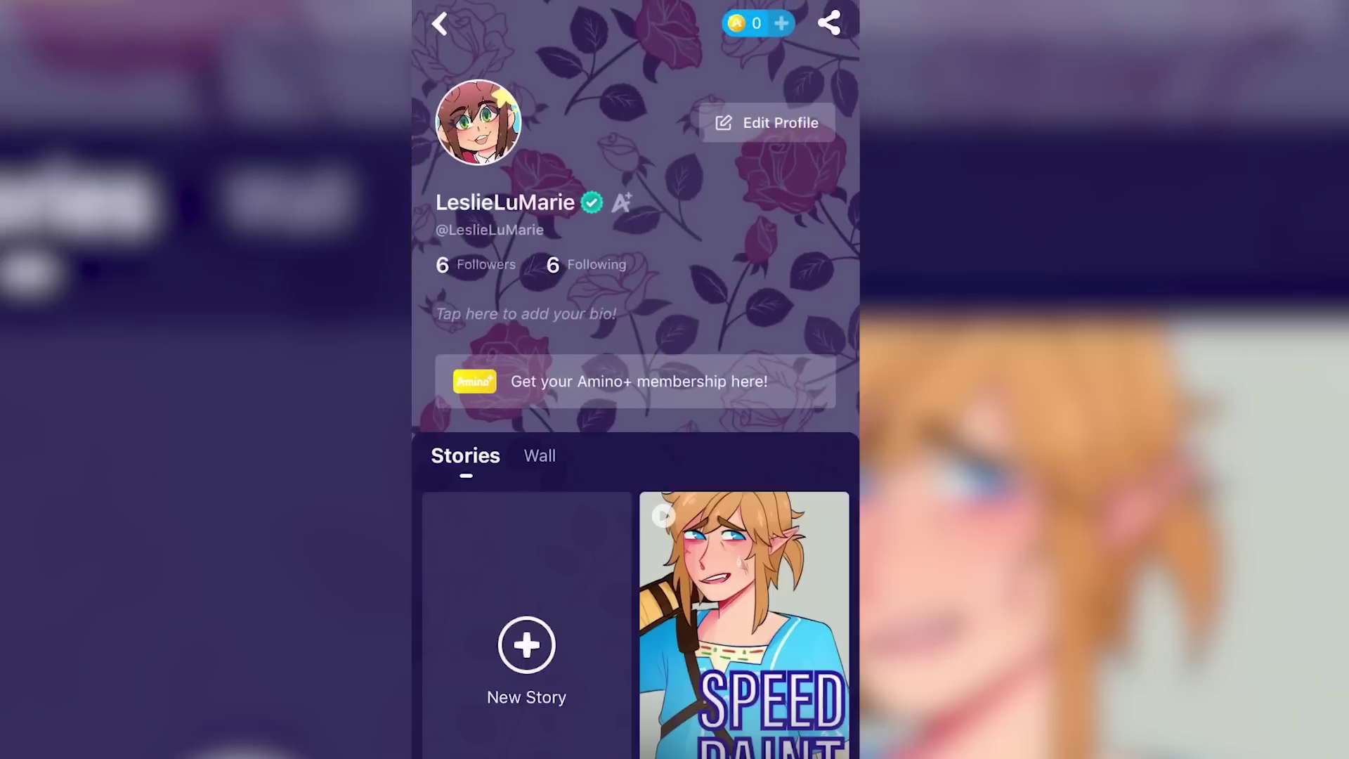
scroll(635, 421, "down", 5)
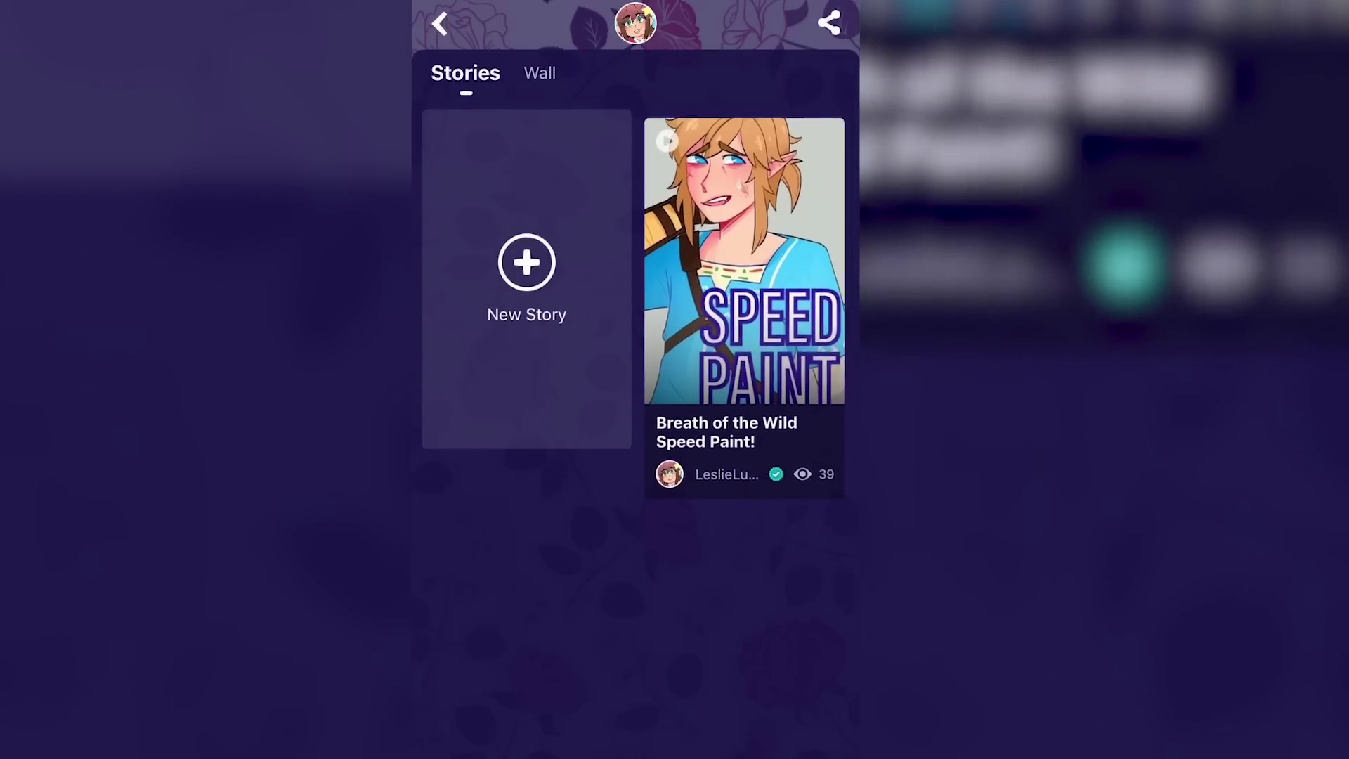
left_click(744, 281)
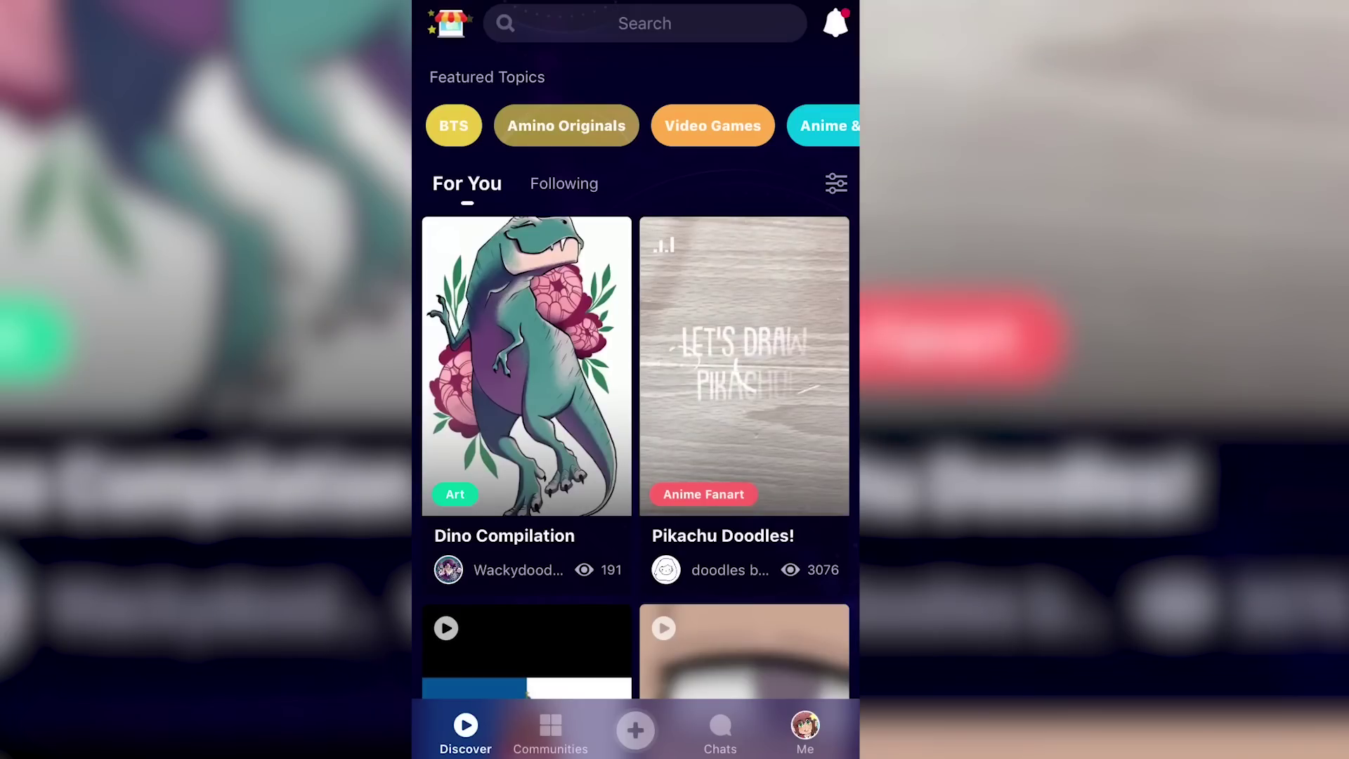
- Scroll down the Discover feed and open the #SpringFlip April Blooms post
scroll(635, 421, "down", 6)
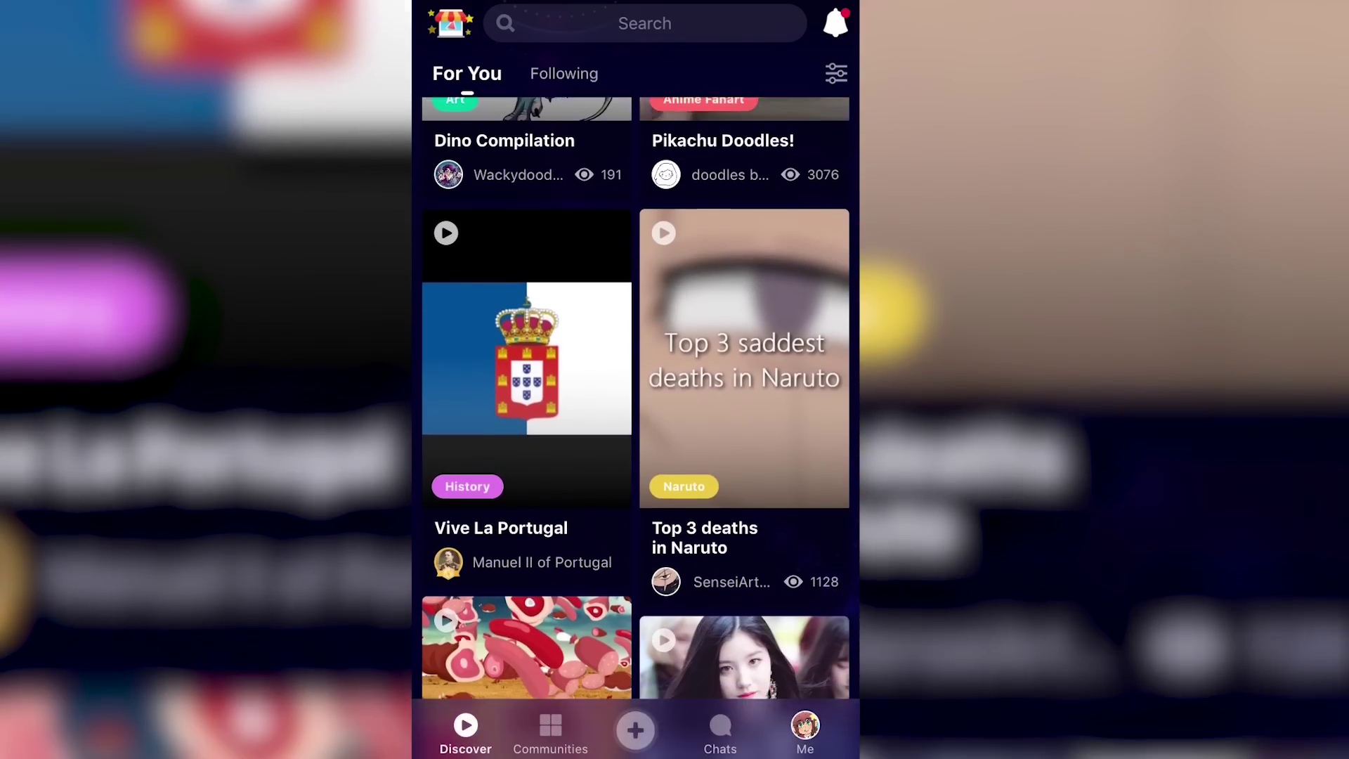
scroll(635, 393, "down", 8)
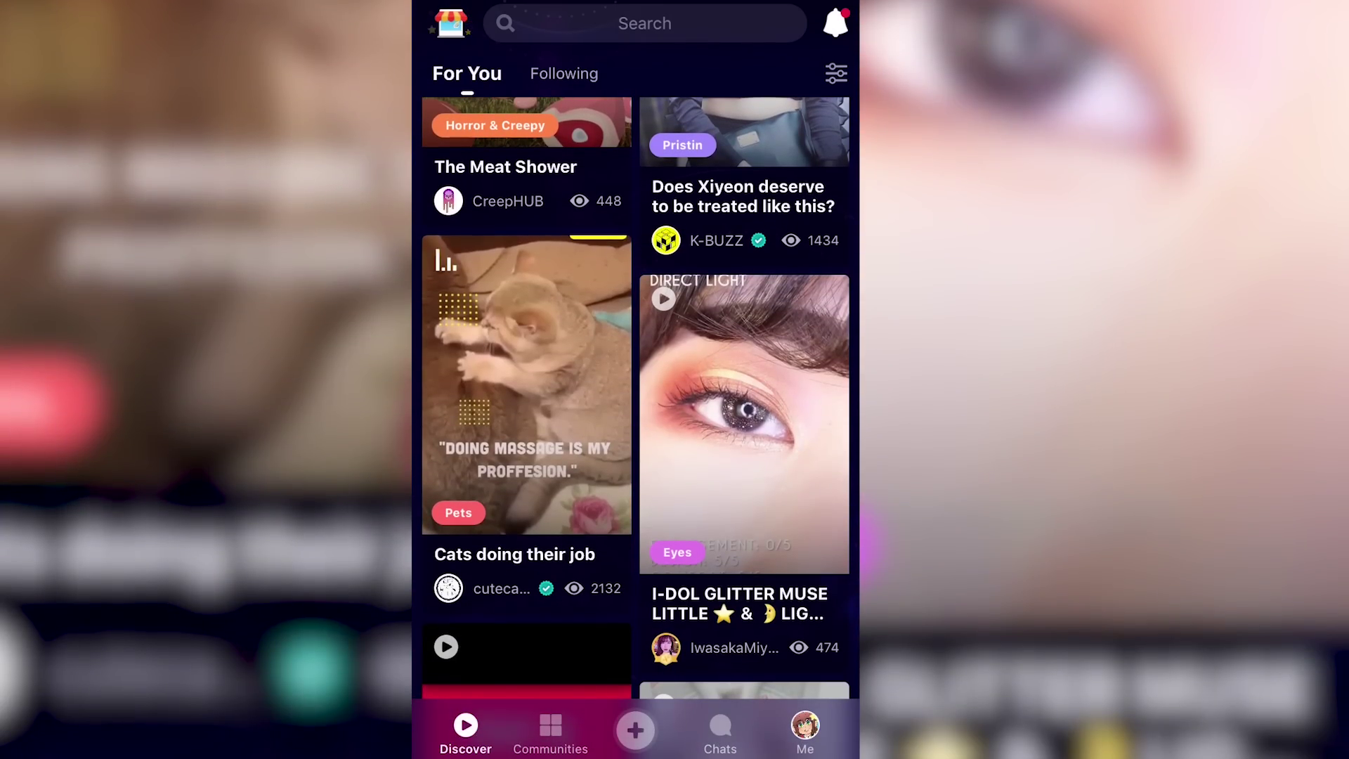
scroll(635, 394, "down", 10)
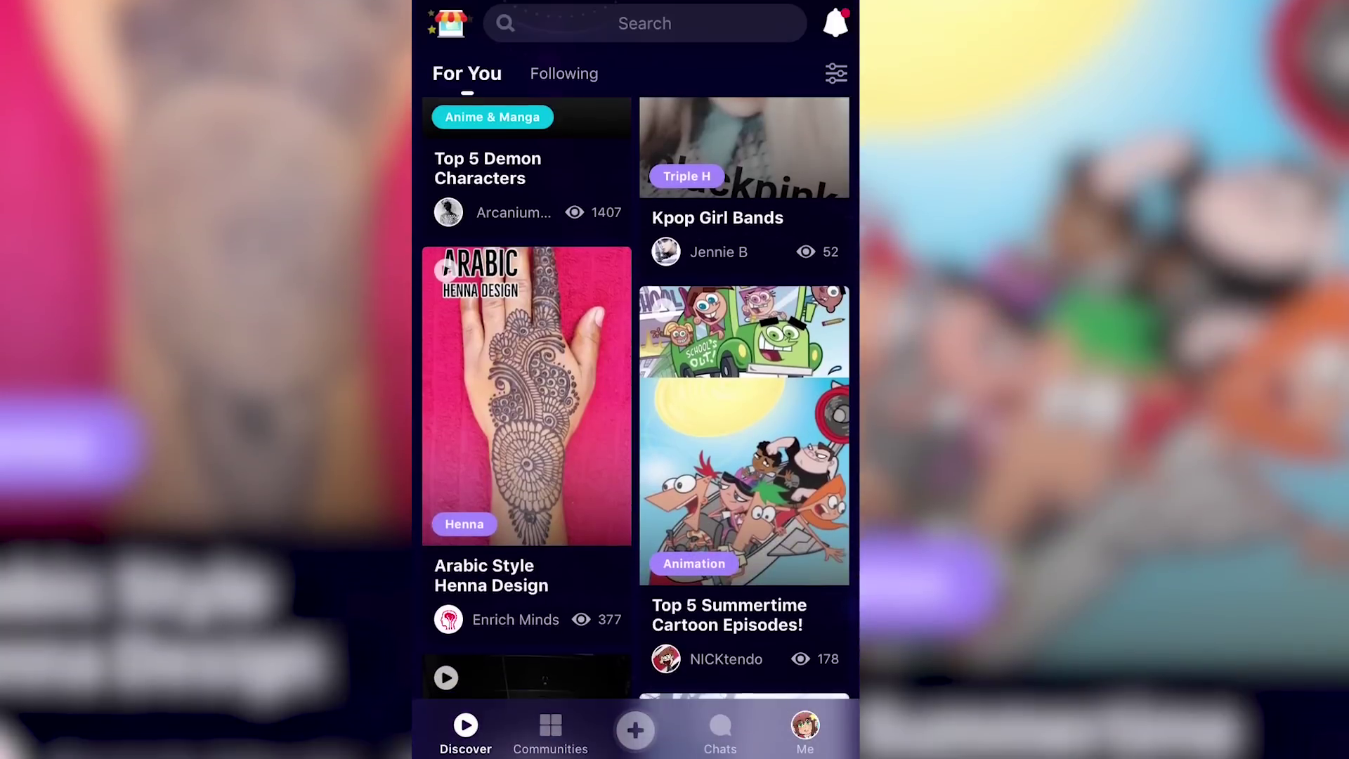
scroll(635, 393, "down", 10)
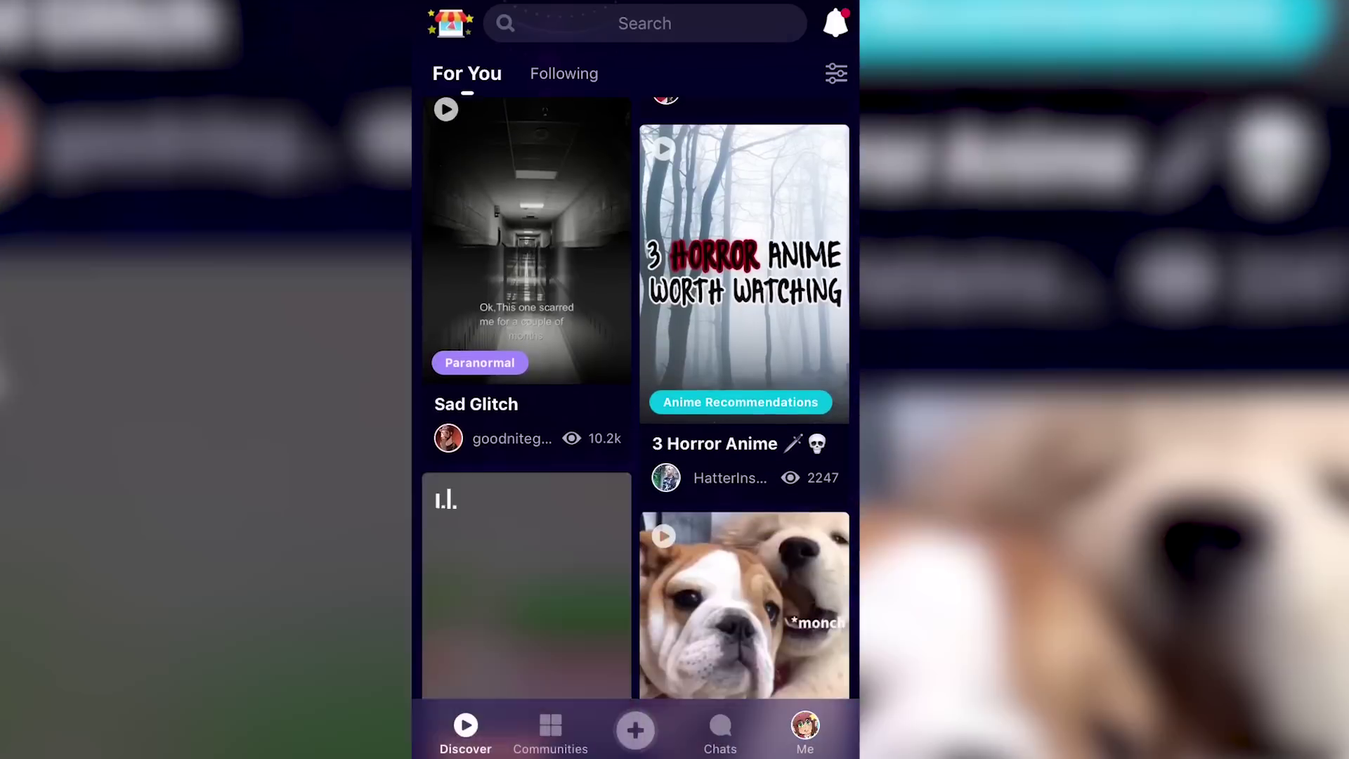
scroll(635, 393, "down", 4)
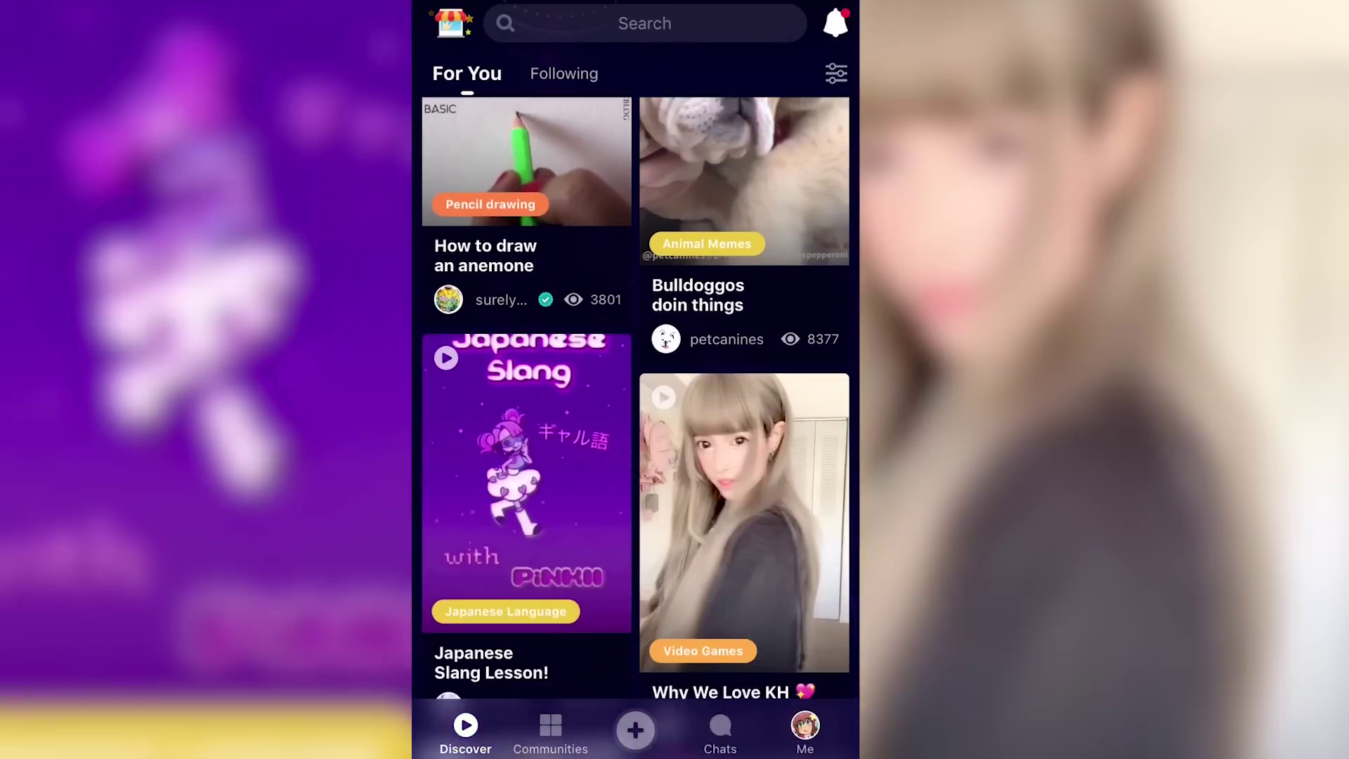
scroll(635, 393, "down", 10)
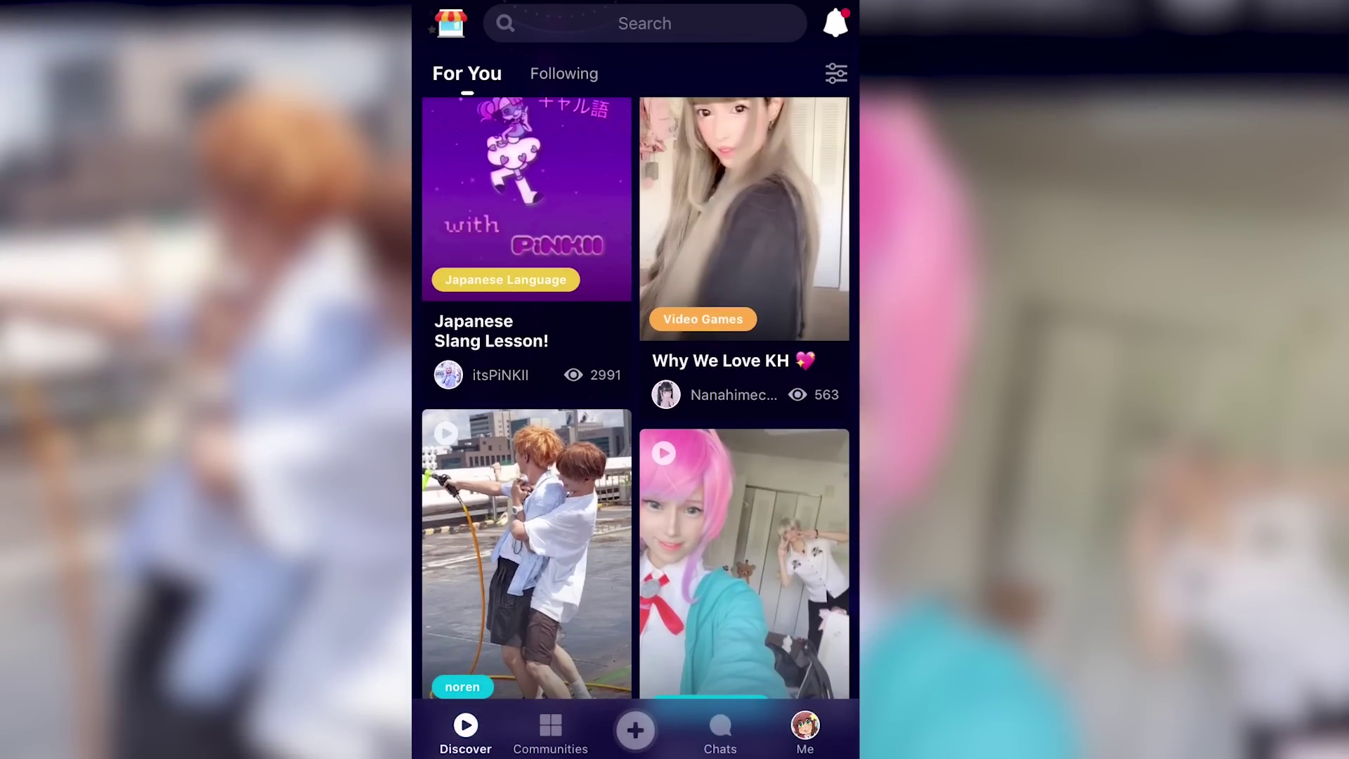
scroll(635, 393, "down", 4)
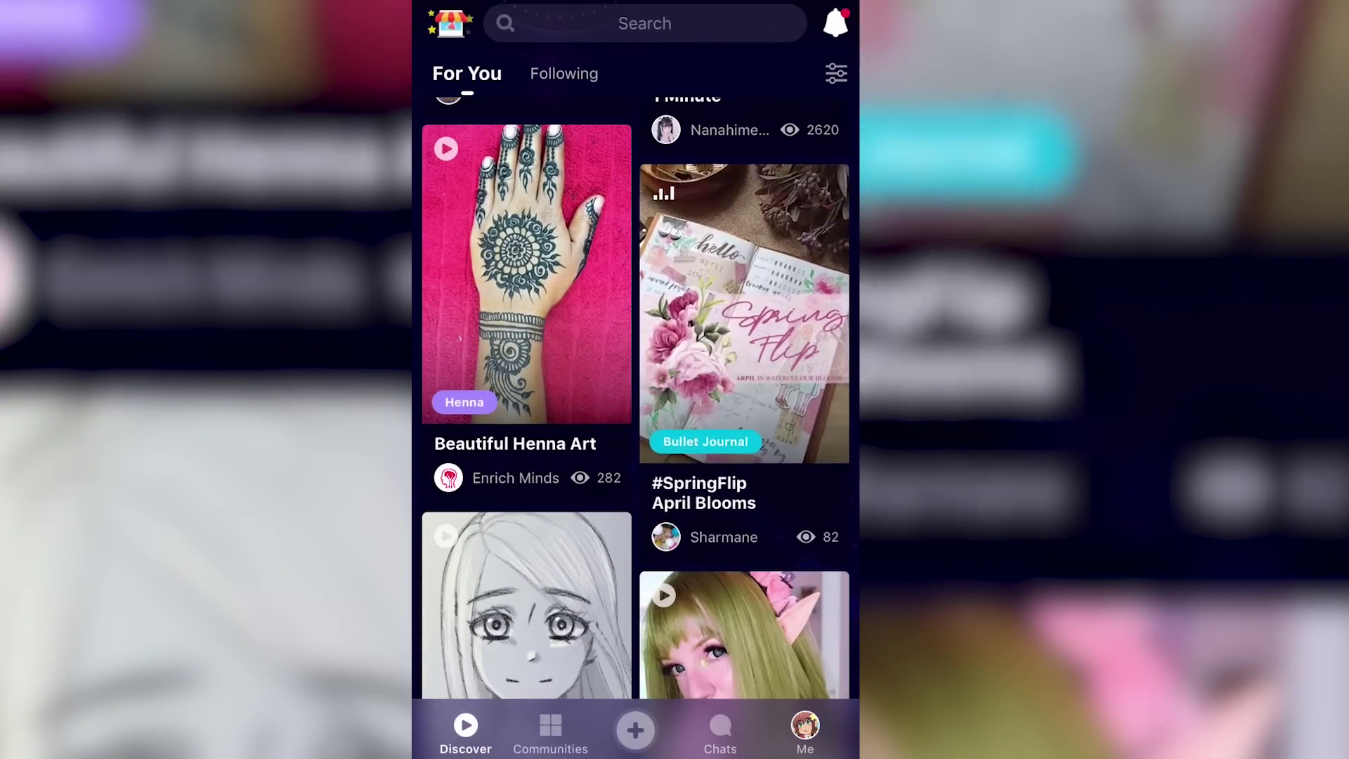
left_click(744, 295)
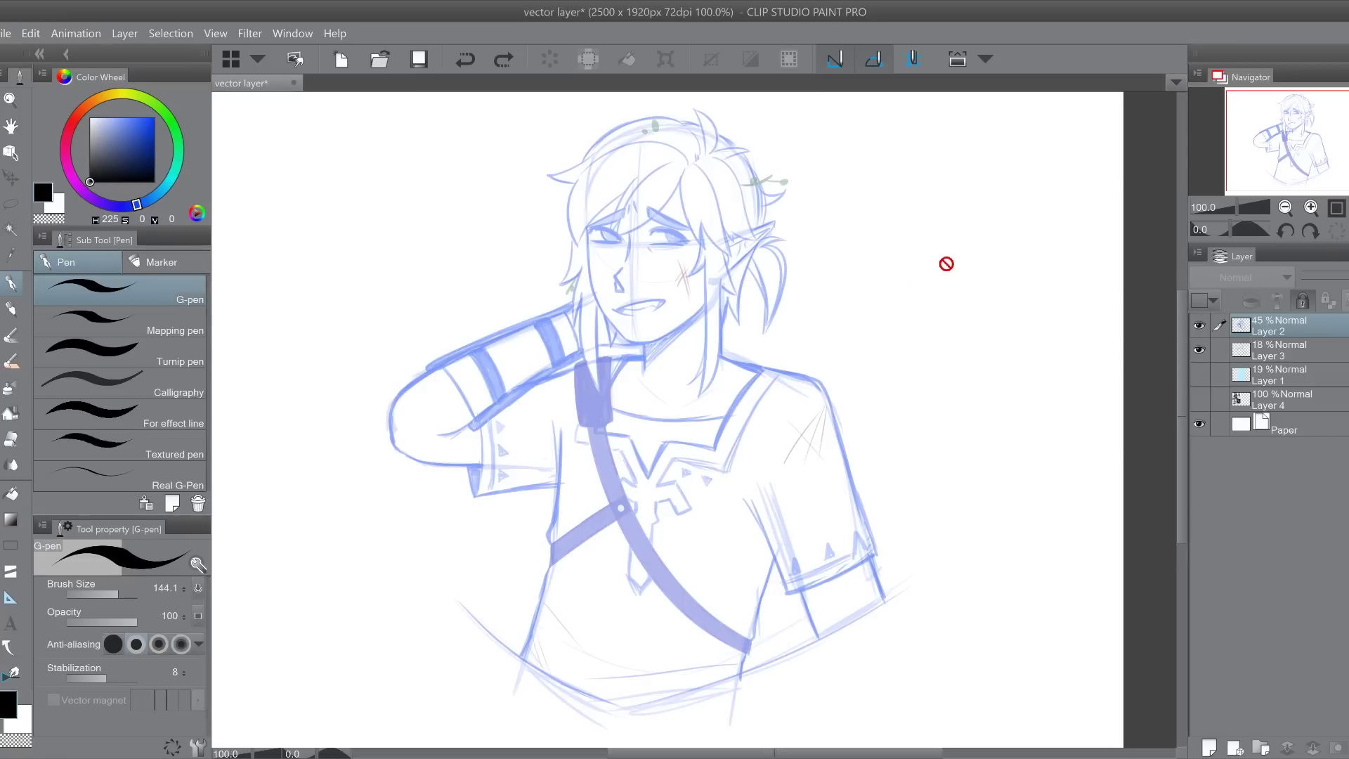
- Zoom out on the Link sketch and view the Layer > New Layer options without adding a layer
scroll(946, 264, "down", 1)
key("alt+l")
mouse_move(475, 93)
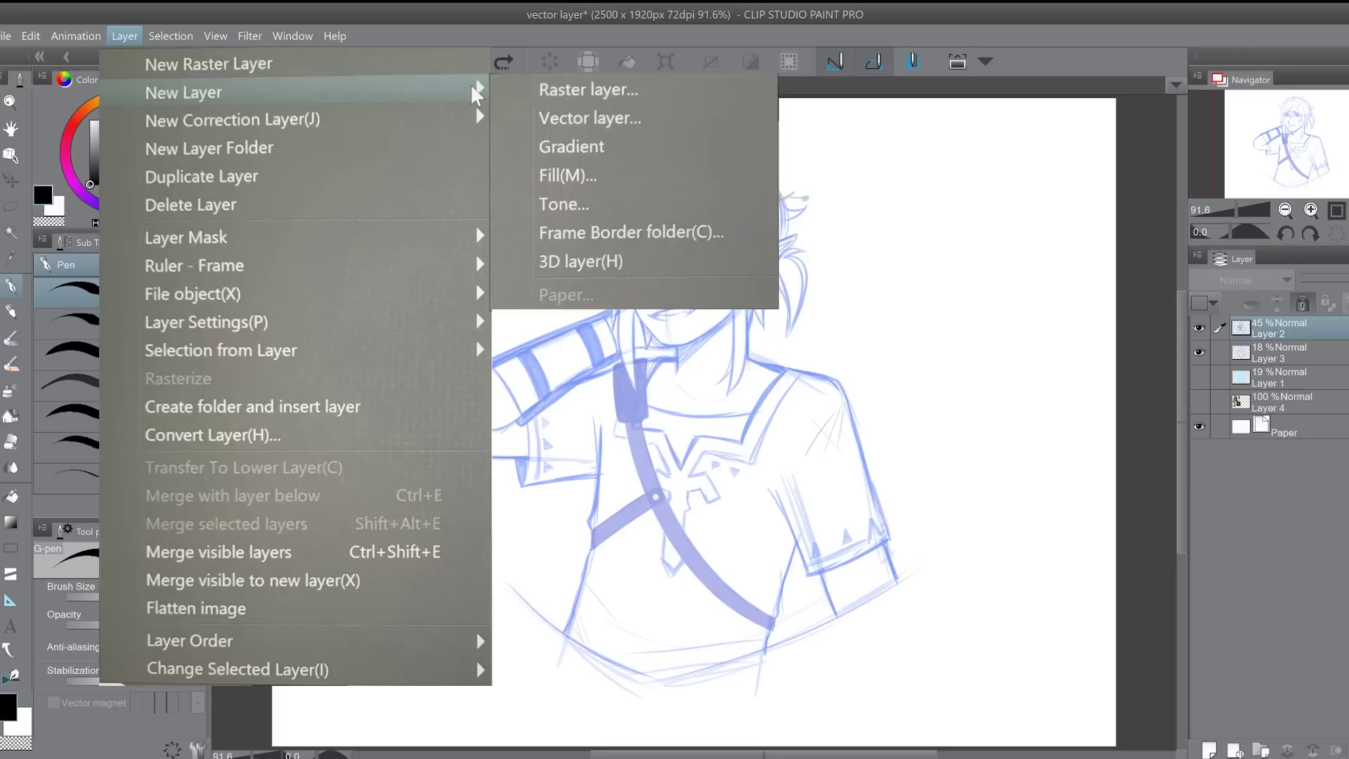
key("Escape")
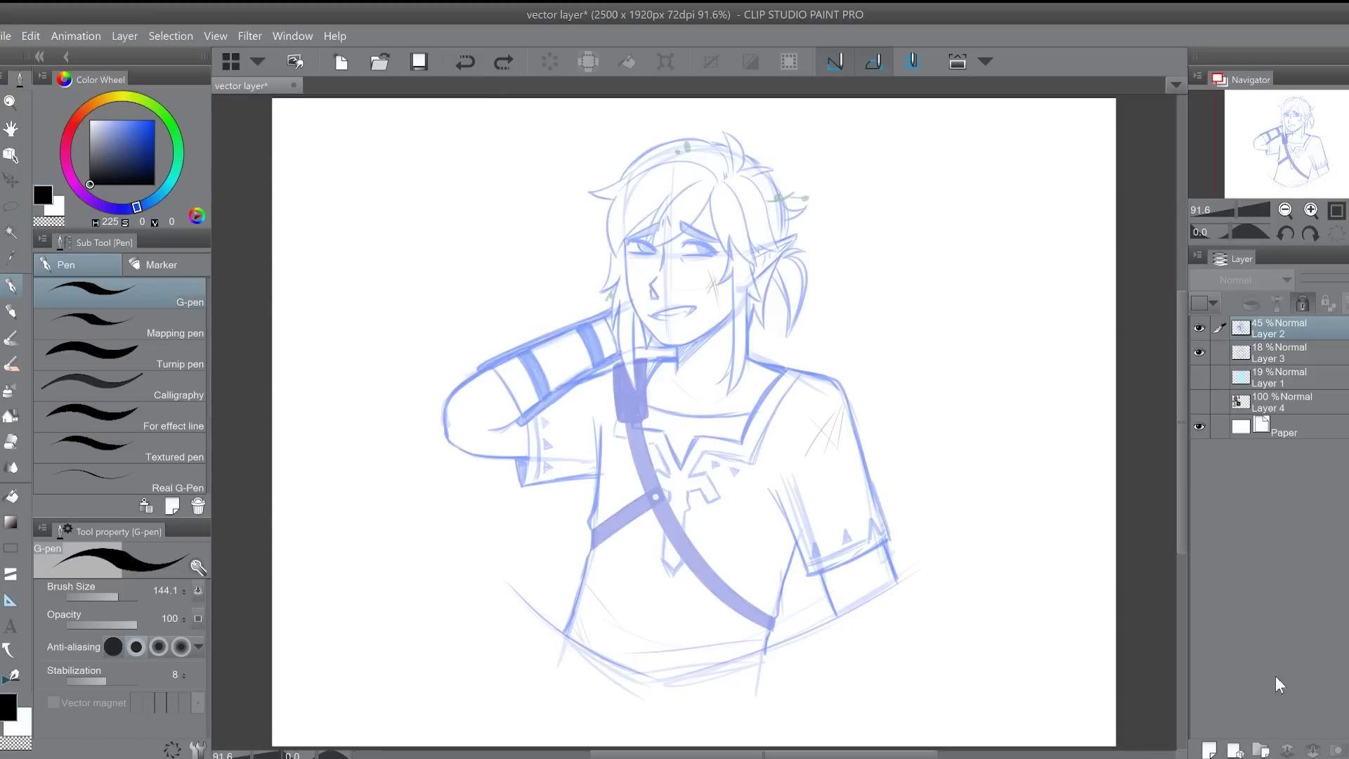
- Add an empty Layer 5 above the sketch, nudge the view and return to the pen
left_click(1236, 750)
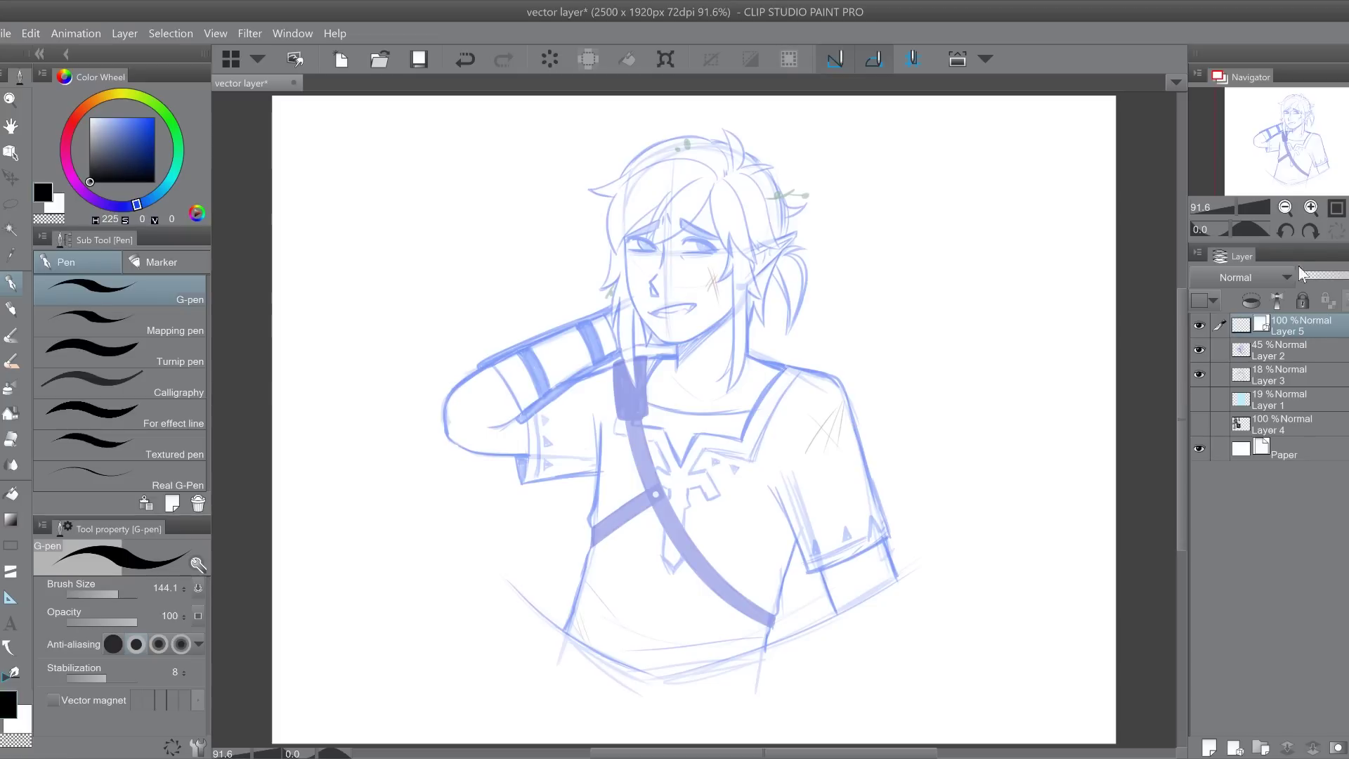
key("h")
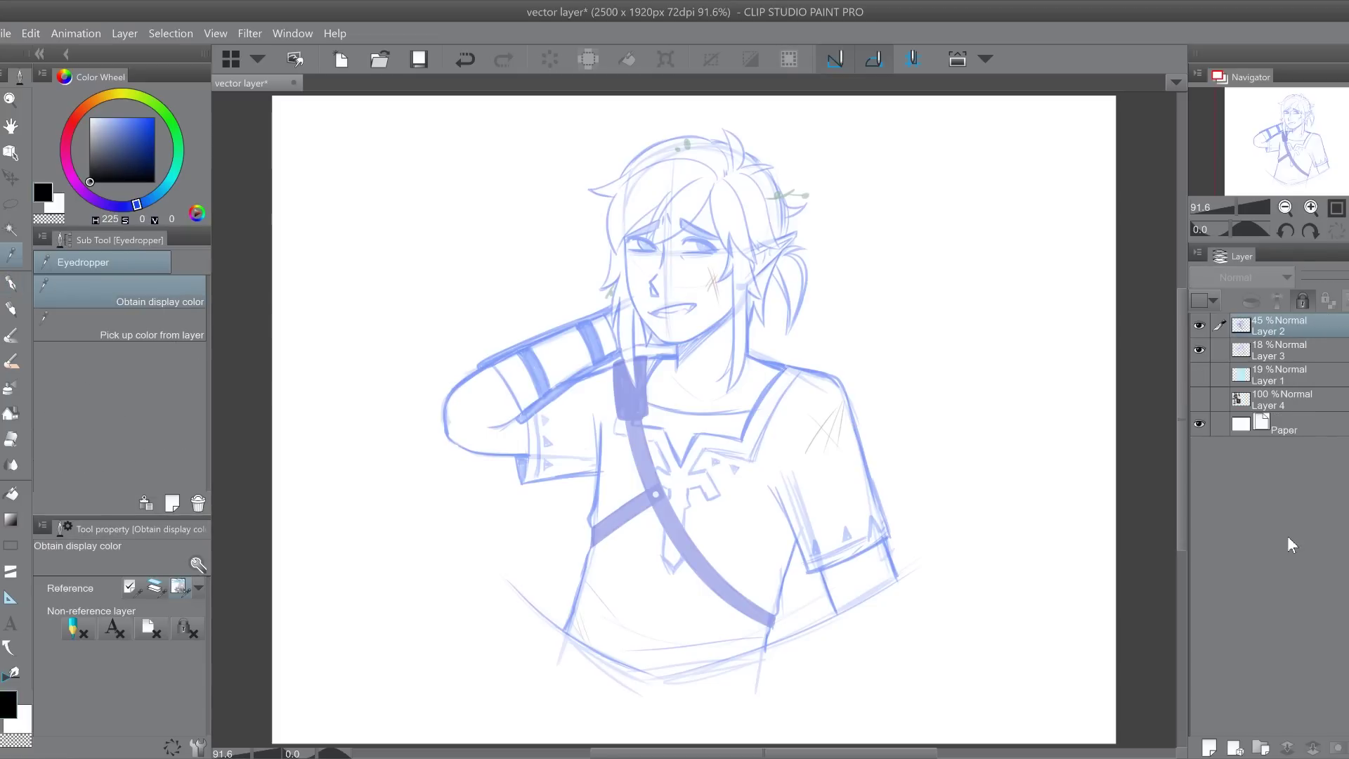
left_click_drag(633, 365, 643, 362)
left_click(19, 284)
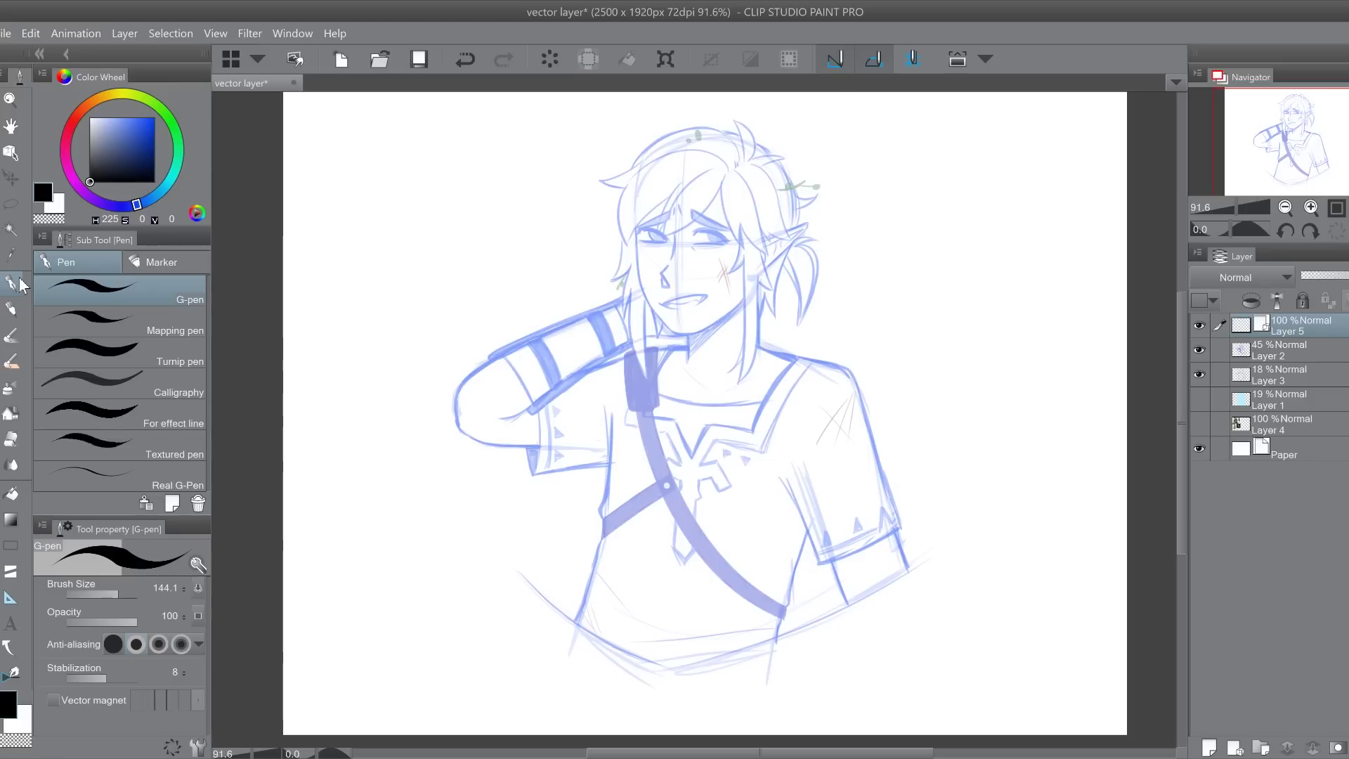
- Select the Fill tool, then switch back to the Pen for inking
left_click(13, 493)
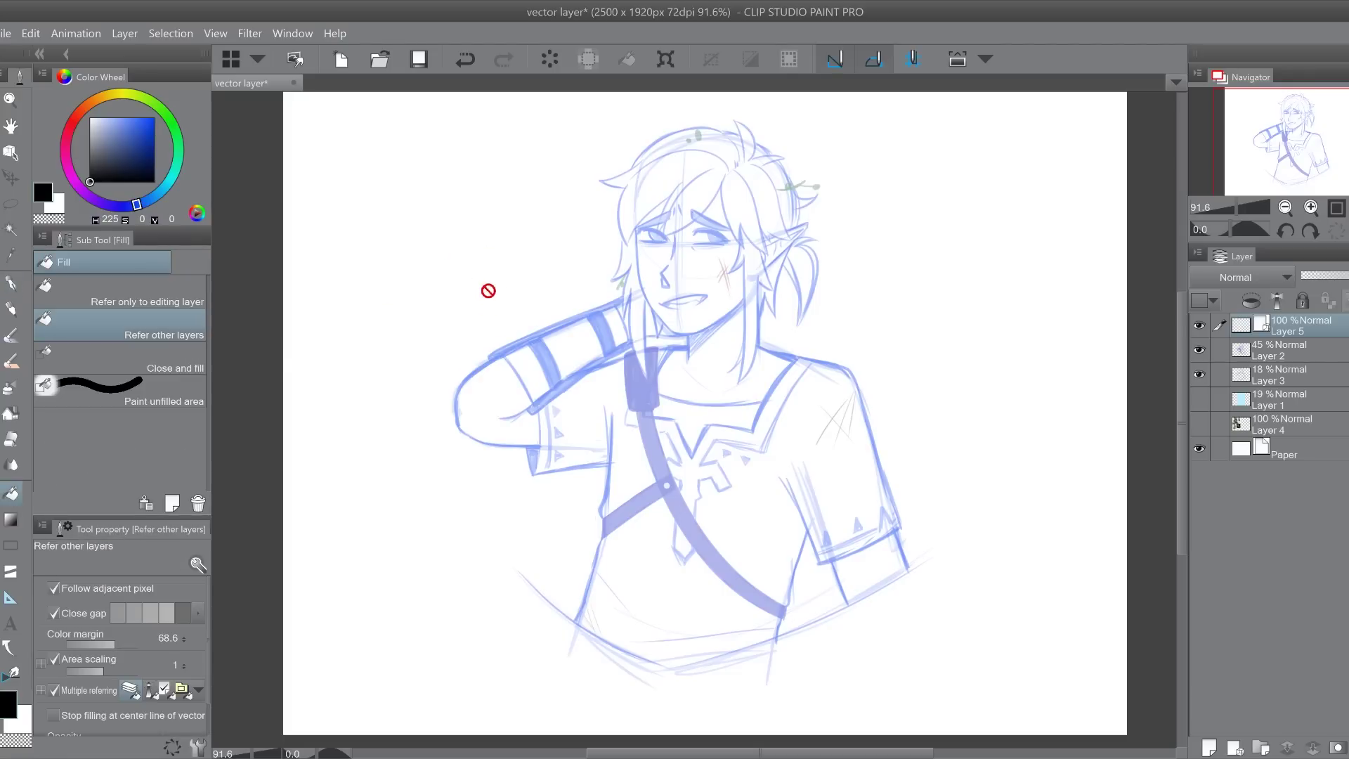
left_click(14, 283)
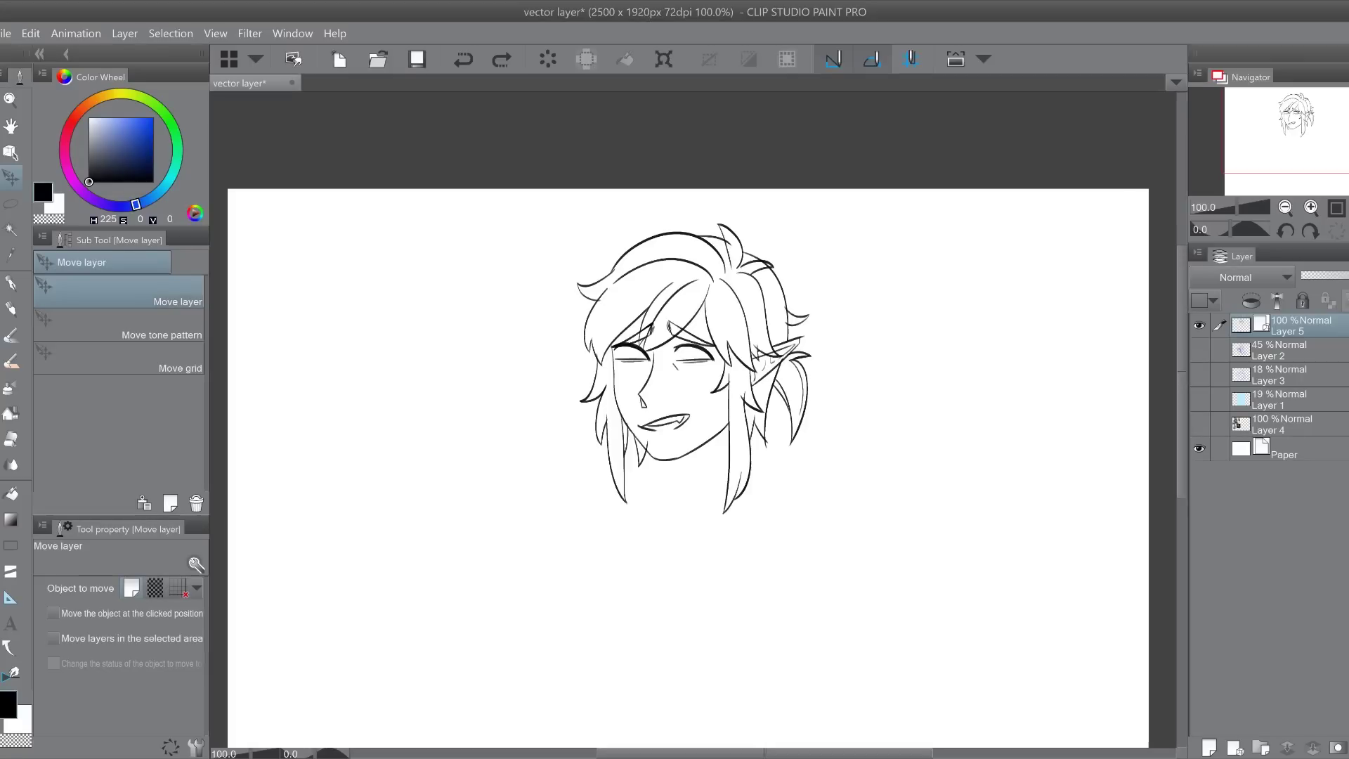
key("ctrl+0")
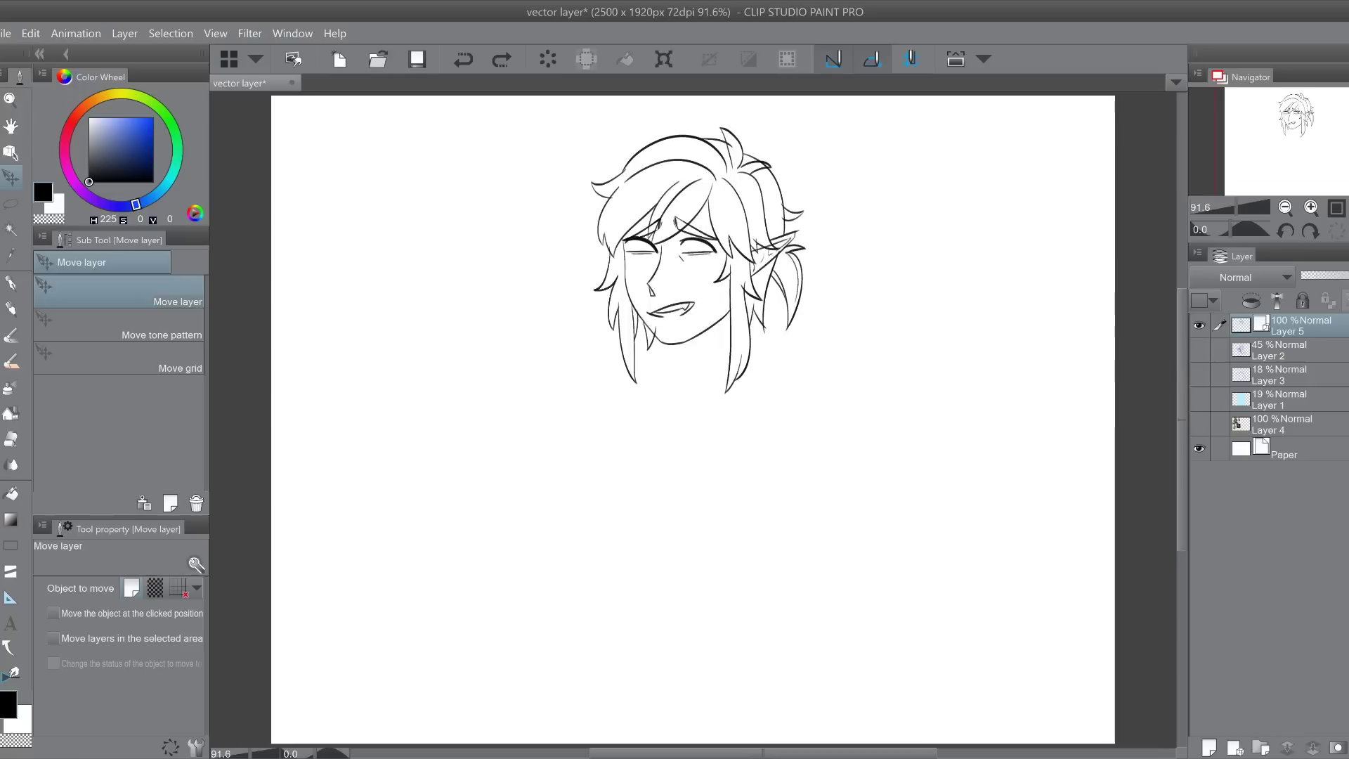
left_click(1199, 350)
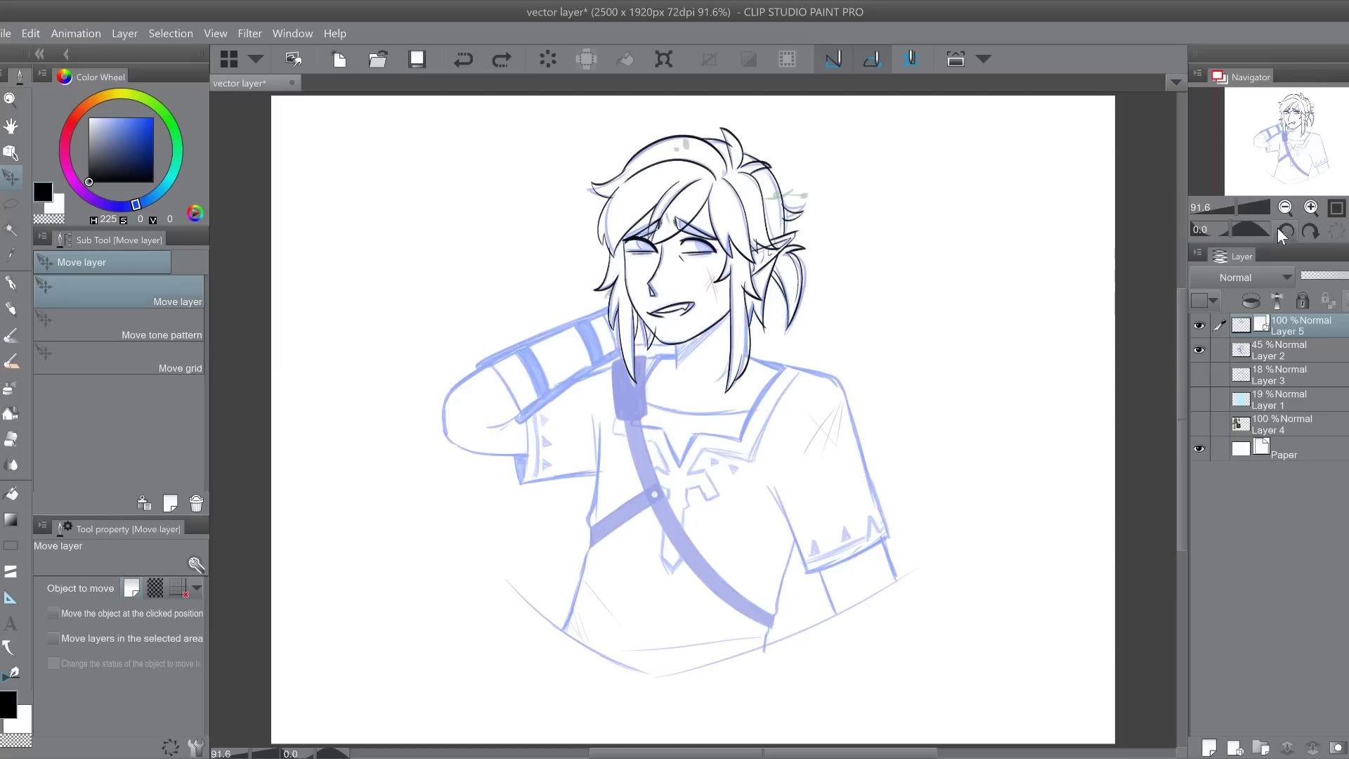
left_click(1311, 207)
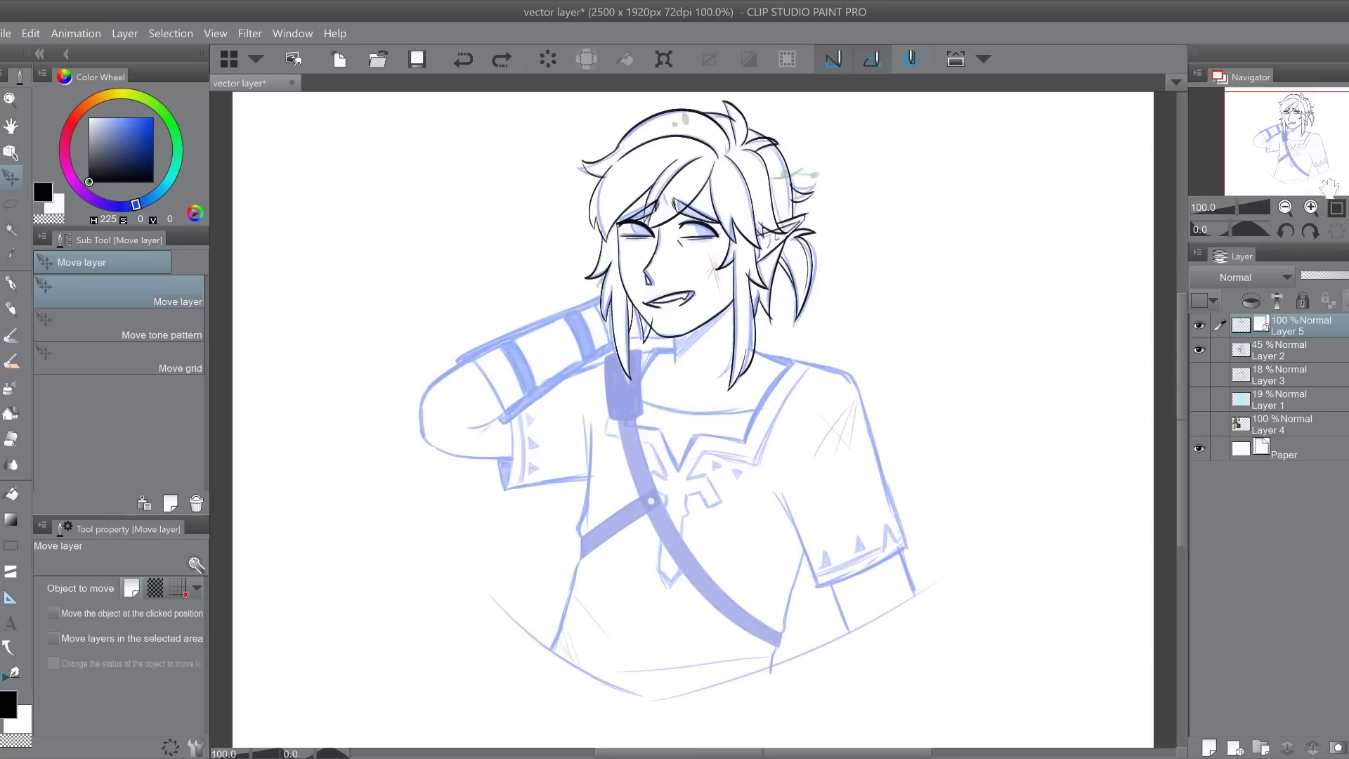
left_click_drag(1314, 169, 1313, 156)
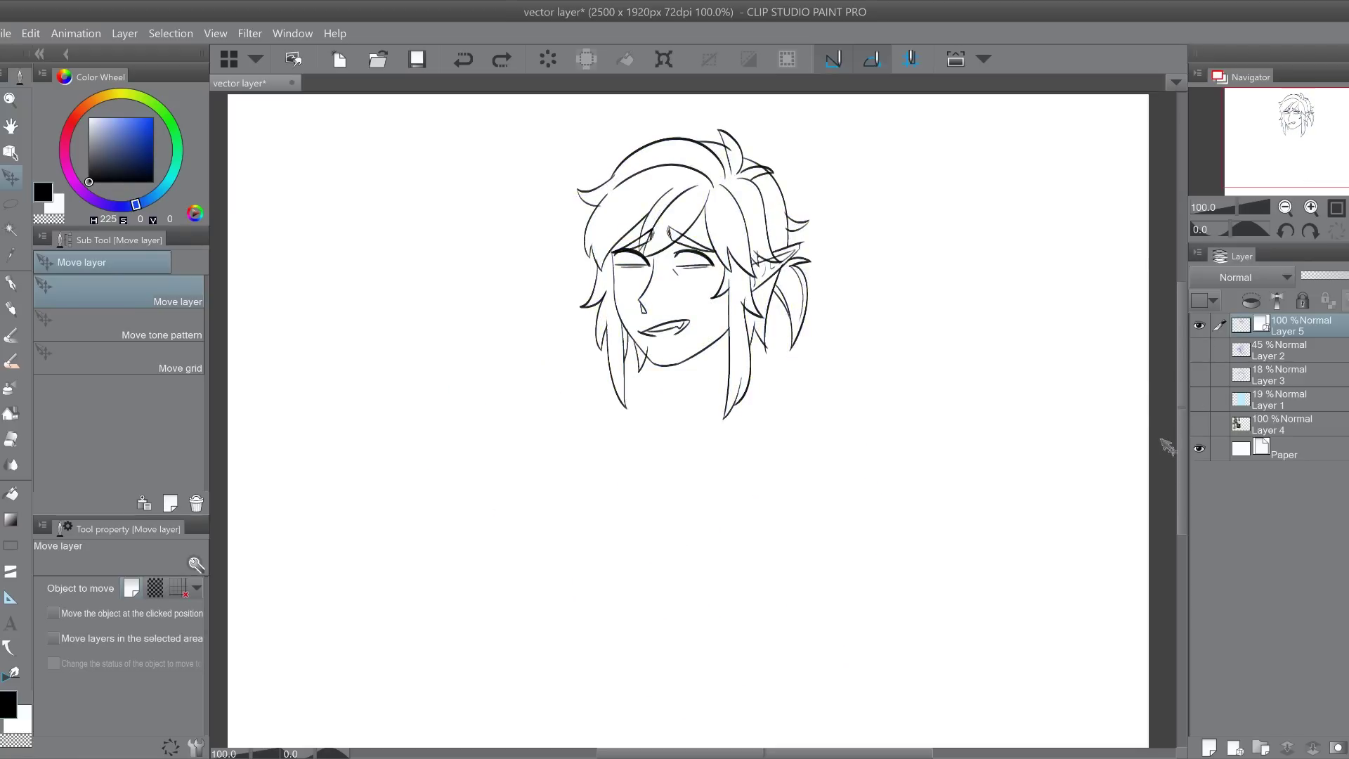
- Move the head lineart left, duplicate it, and place the Layer 5 Copy head on the right
mouse_move(945, 521)
left_mouse_down()
mouse_move(759, 536)
mouse_move(709, 524)
left_mouse_up()
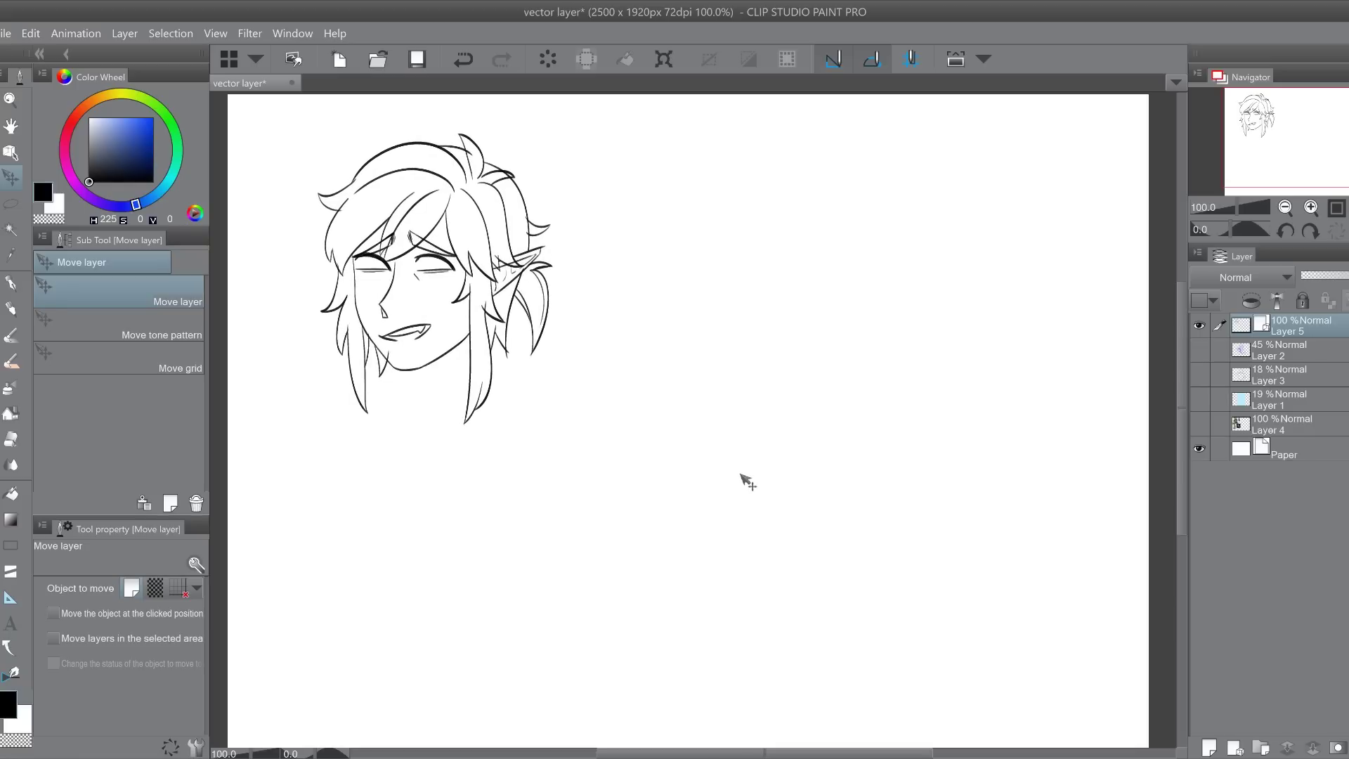
key("ctrl+c")
key("ctrl+v")
left_click_drag(610, 507, 1014, 500)
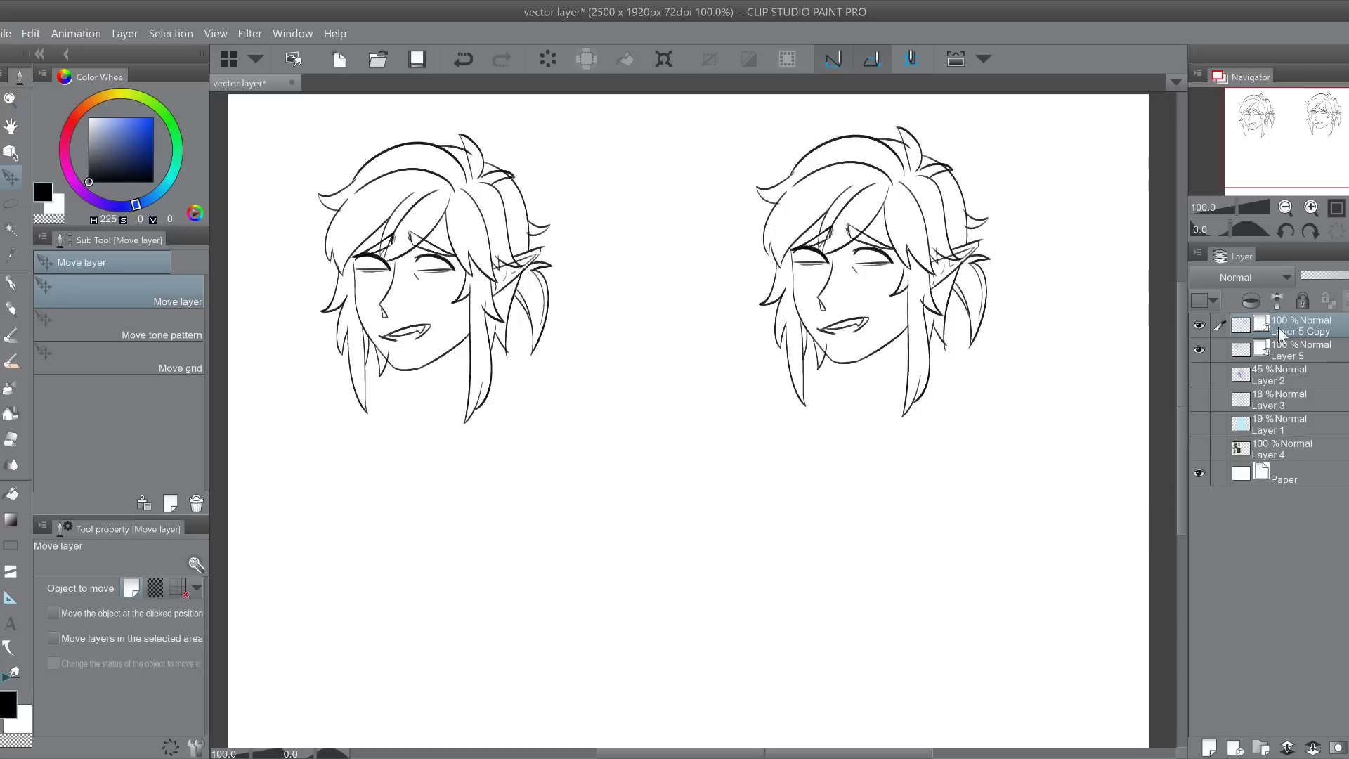
- Scale the Layer 5 Copy head to 182%, shift it right and down, and confirm
key("i")
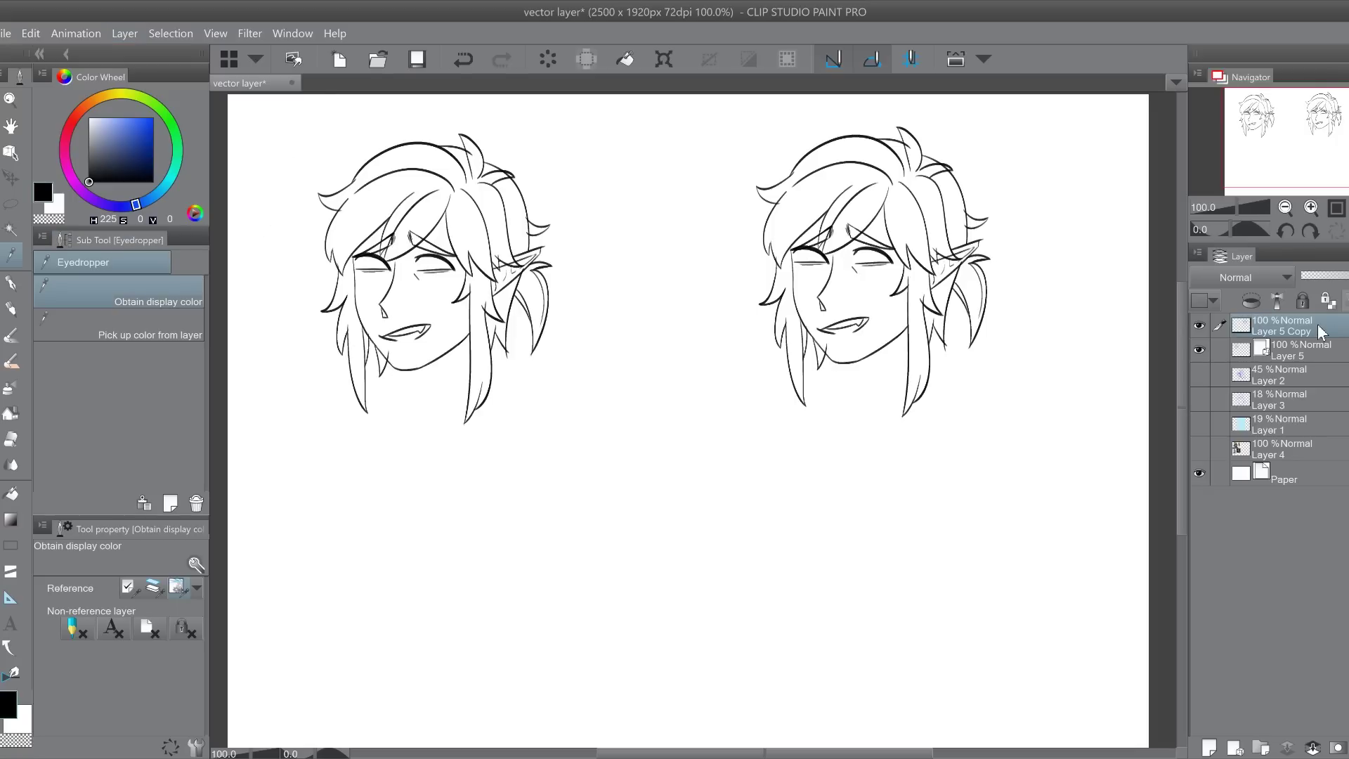
key("ctrl+t")
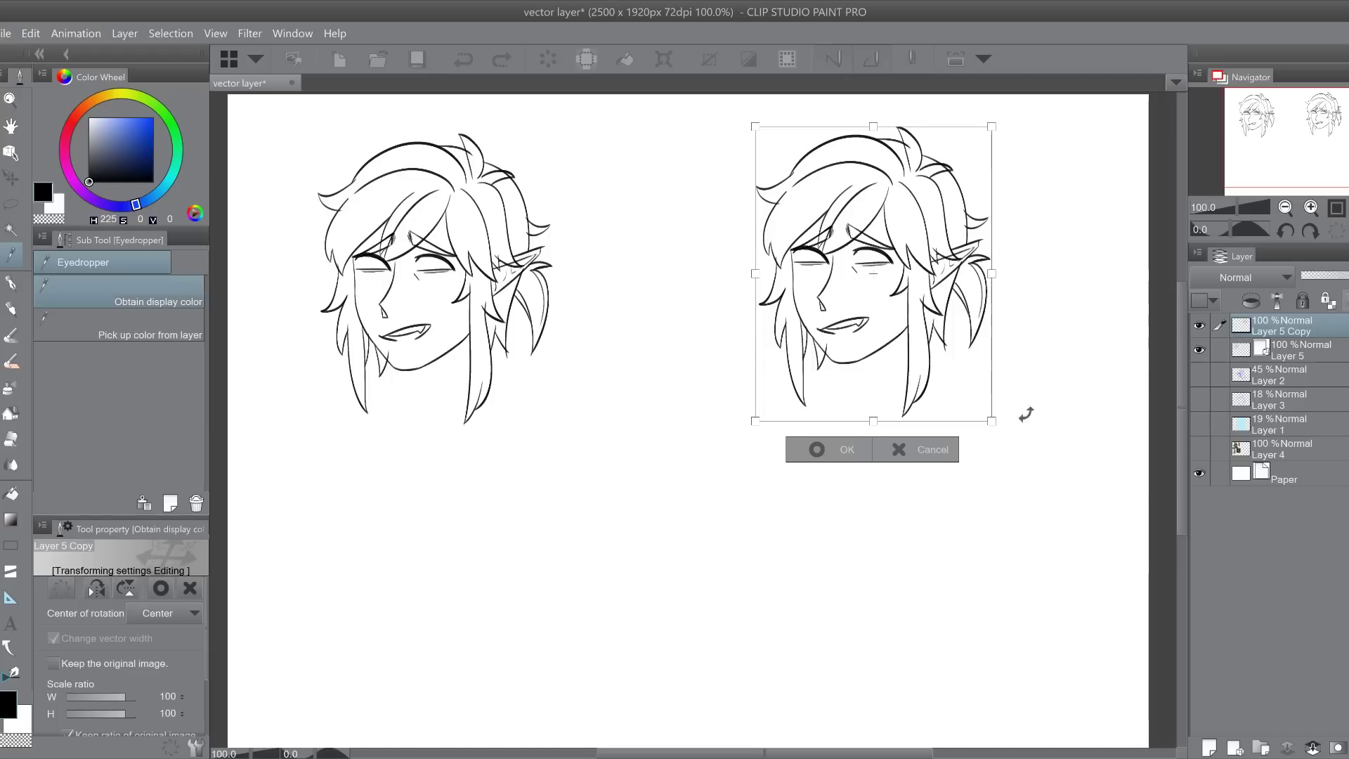
mouse_move(756, 420)
left_mouse_down()
mouse_move(584, 636)
mouse_move(547, 663)
left_mouse_up()
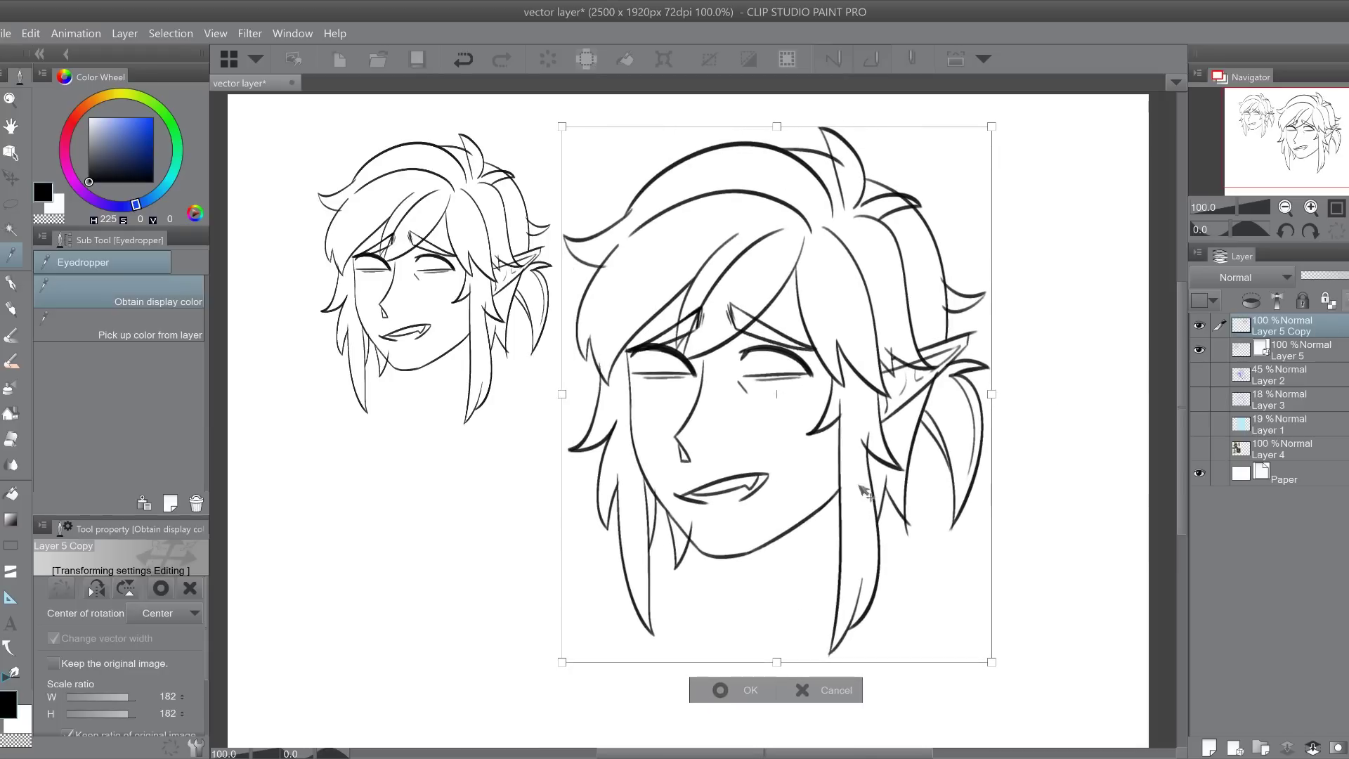
left_click_drag(898, 504, 1006, 529)
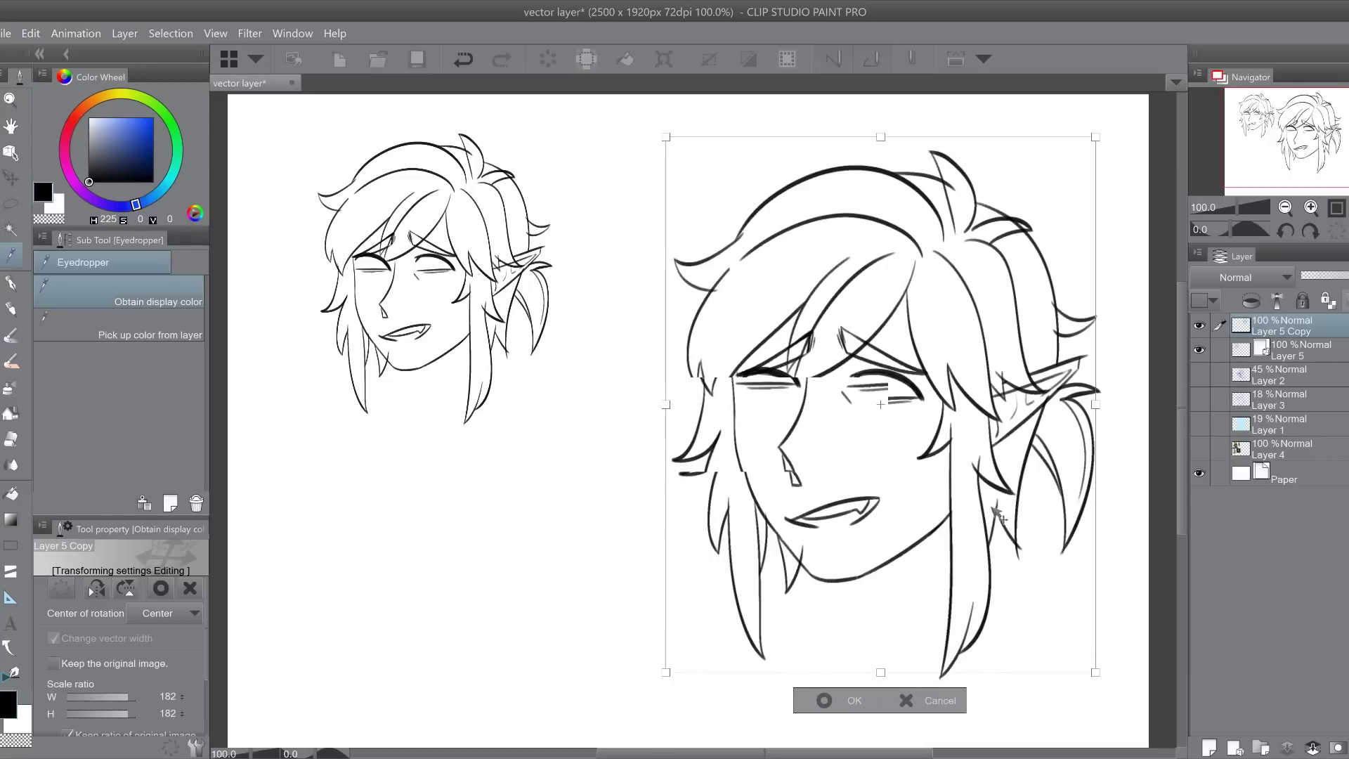
left_click(846, 706)
left_click(1310, 207)
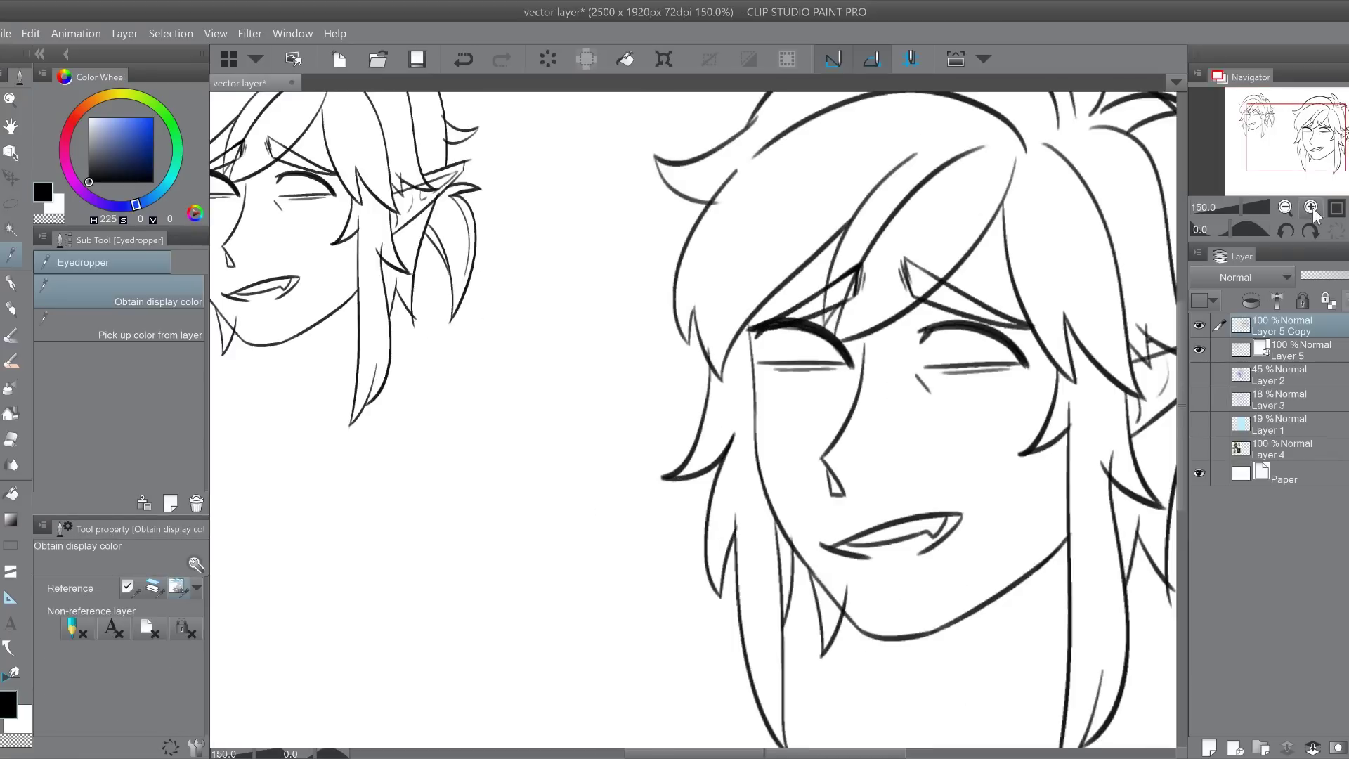
left_click(1310, 207)
left_click_drag(1306, 147, 1317, 142)
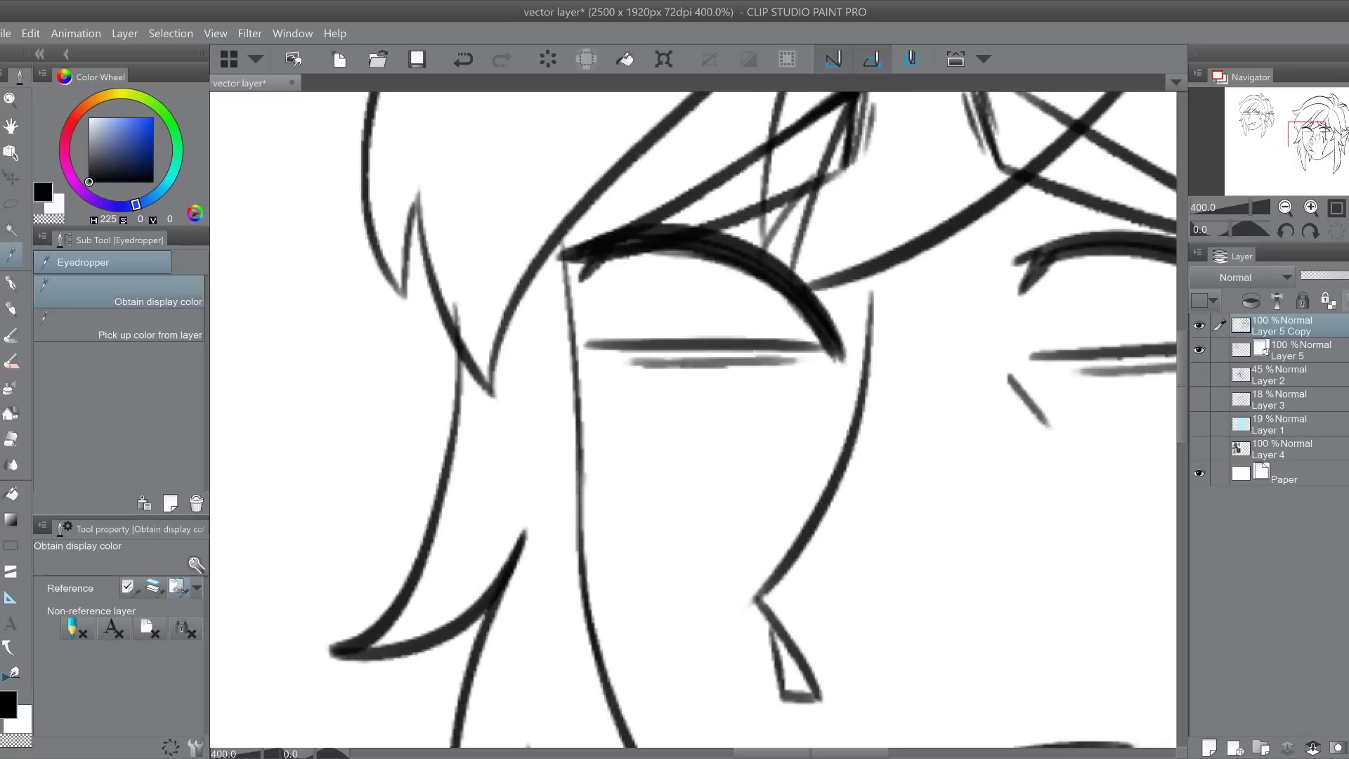
left_click(1285, 207)
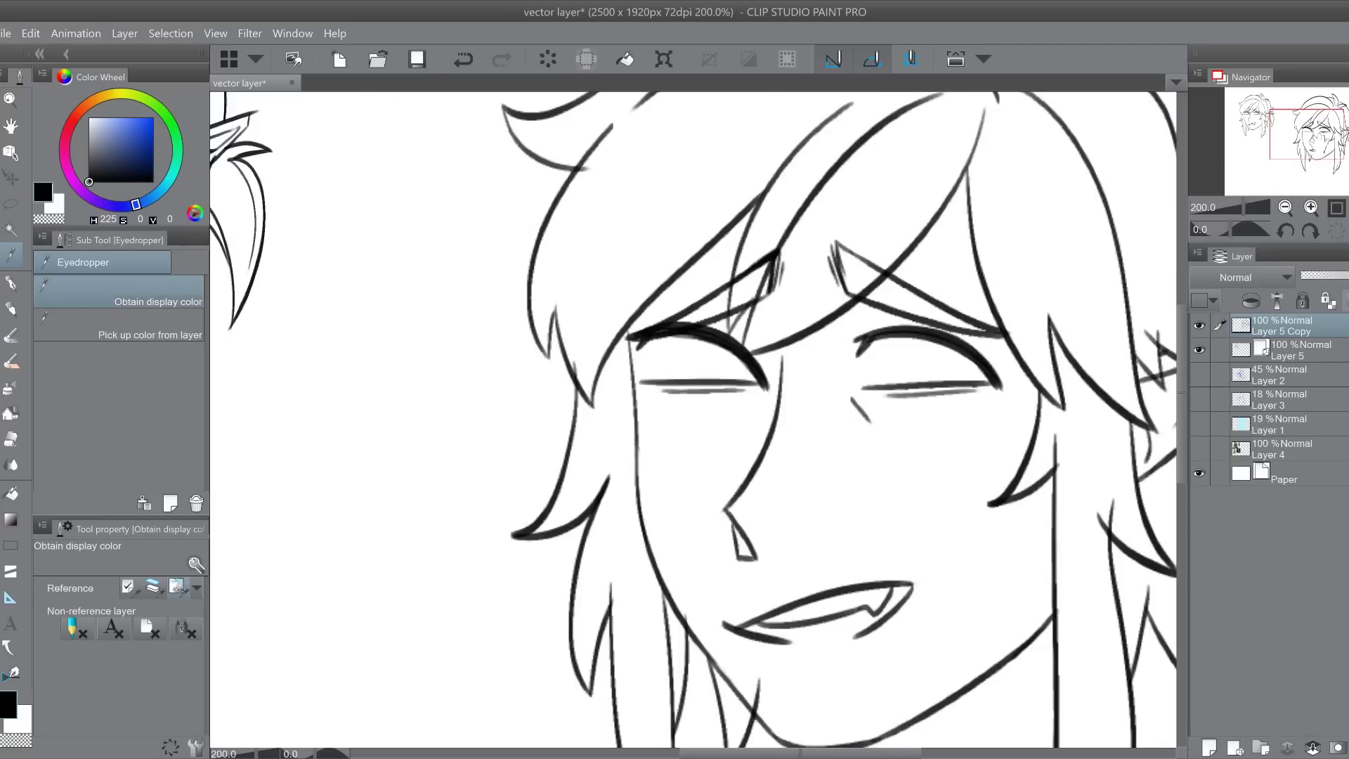
left_click_drag(1319, 144, 1273, 124)
left_click(1311, 207)
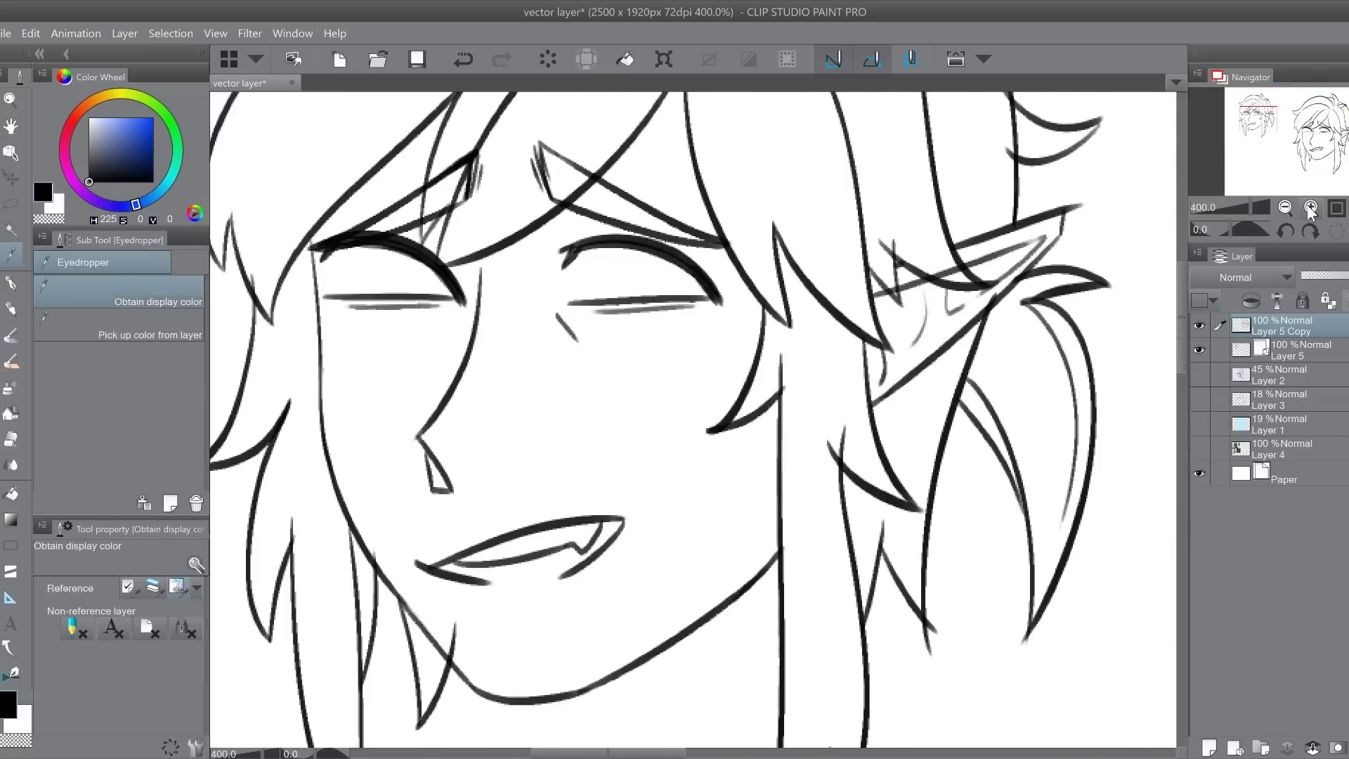
left_click(1310, 207)
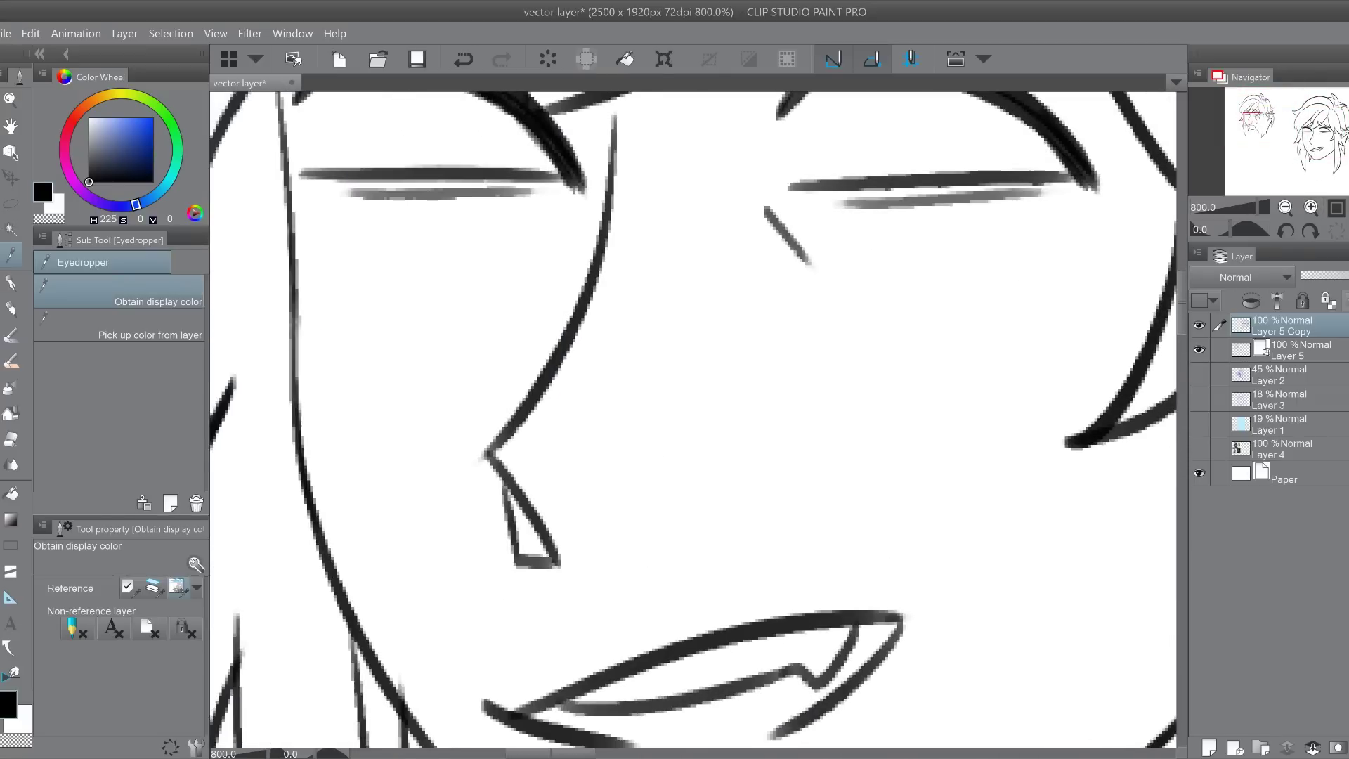
left_click_drag(1289, 127, 1310, 135)
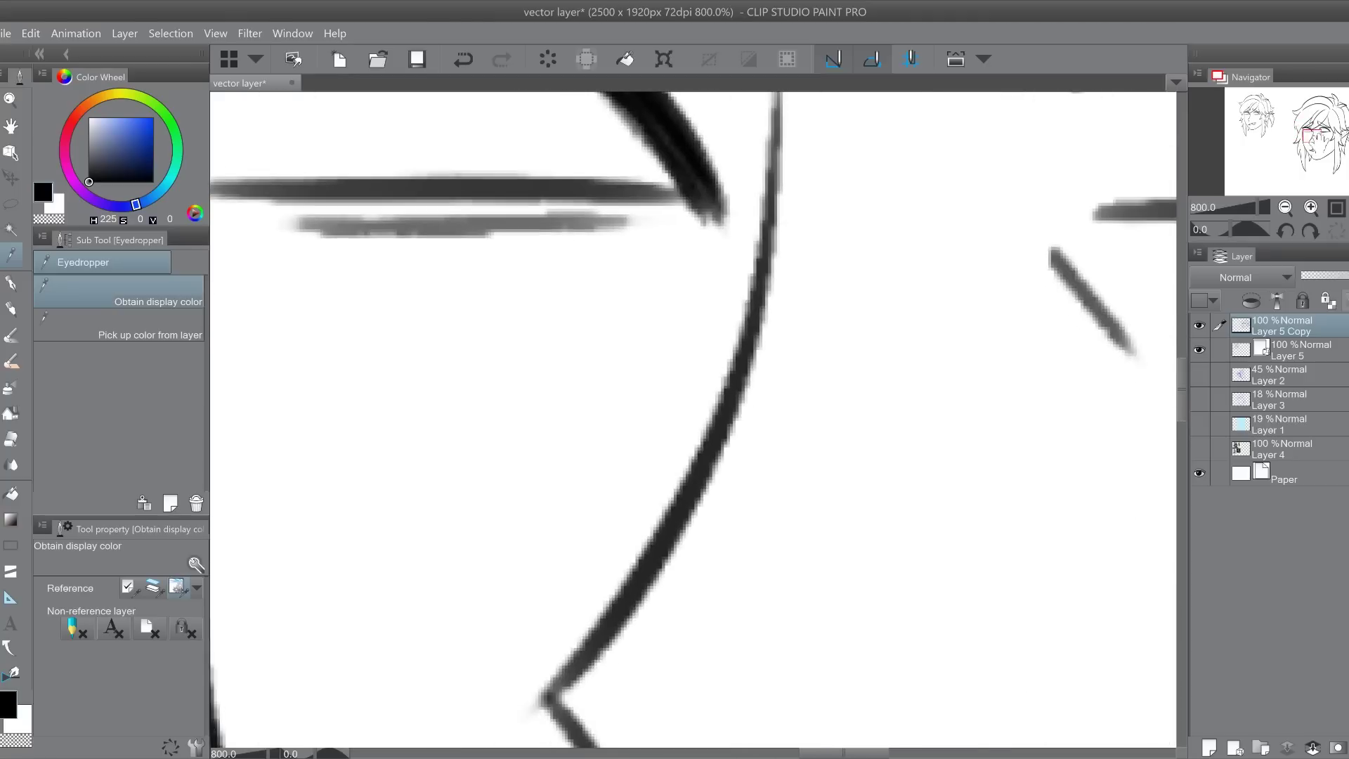
left_click(1285, 208)
left_click(1285, 207)
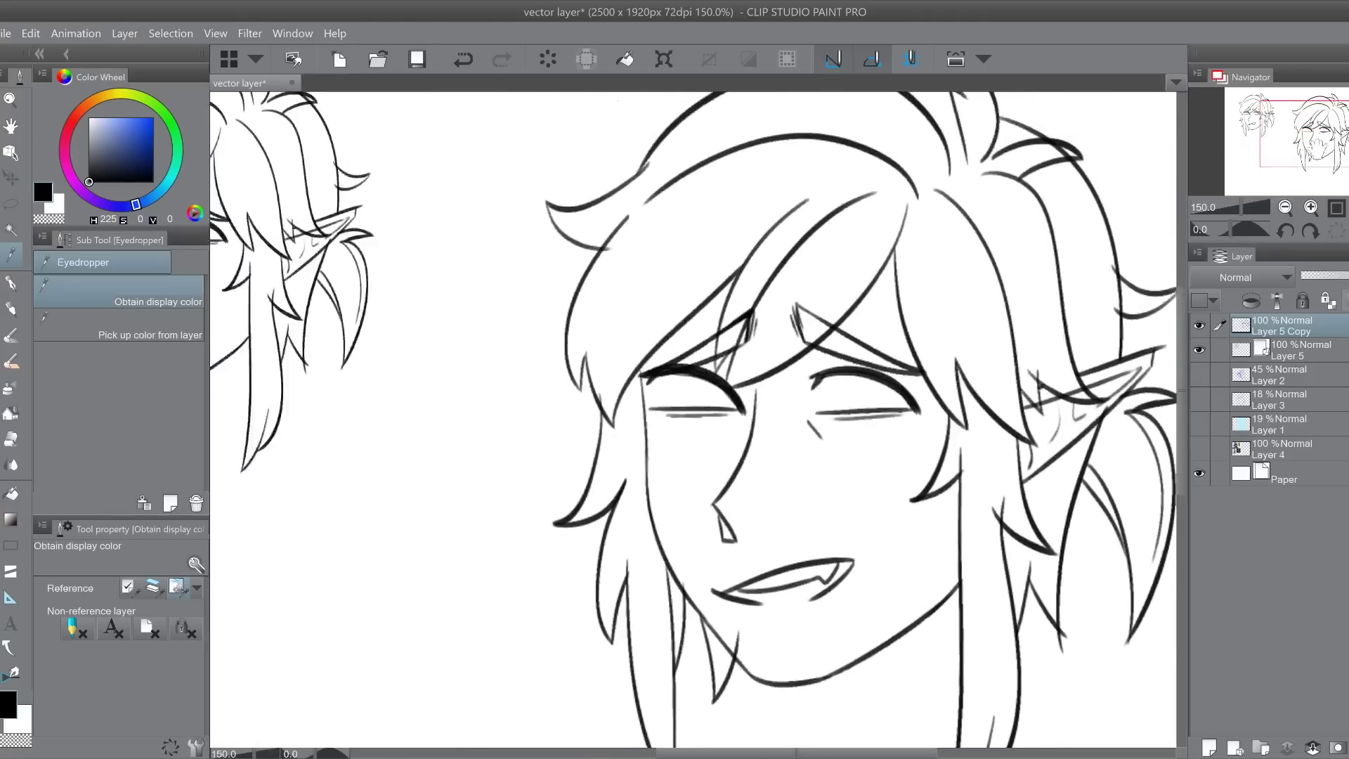
left_click(1285, 207)
left_click(1285, 208)
left_click(1275, 342)
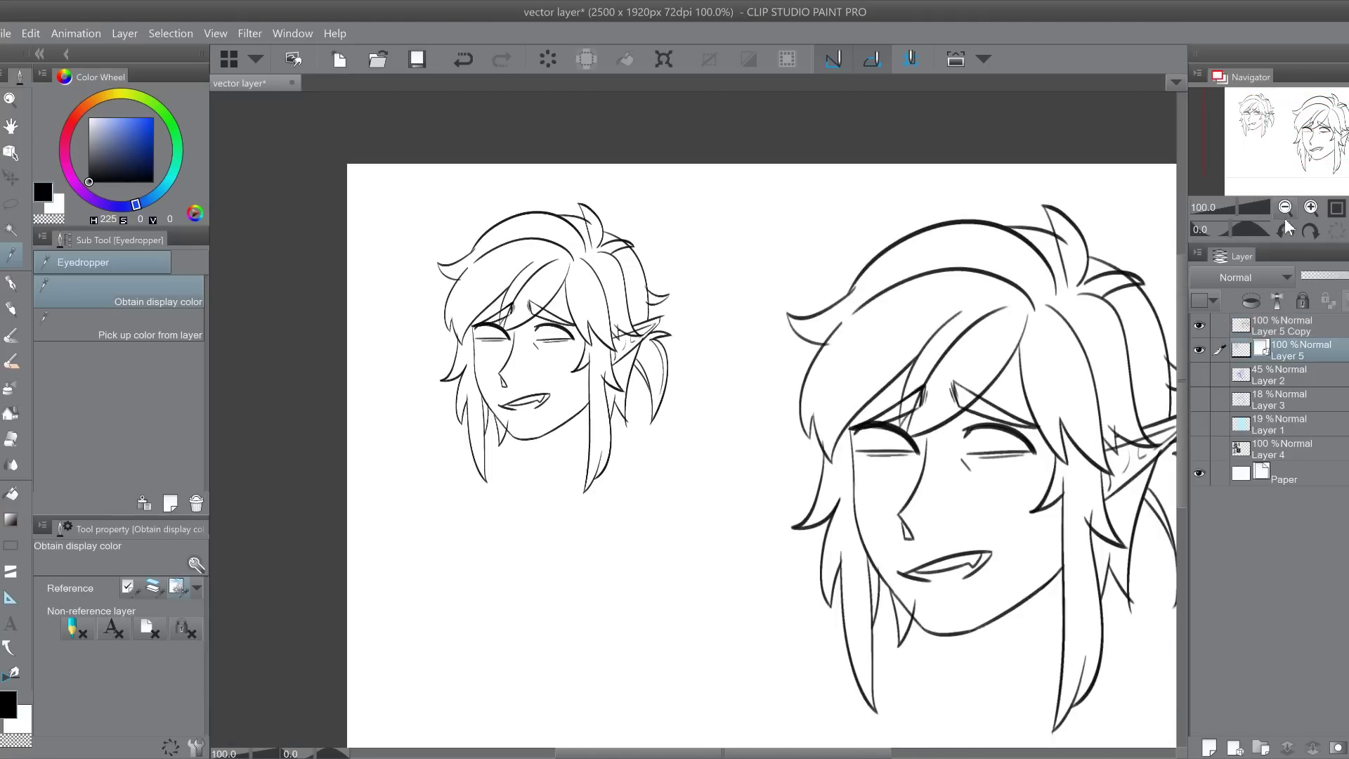
left_click(1284, 209)
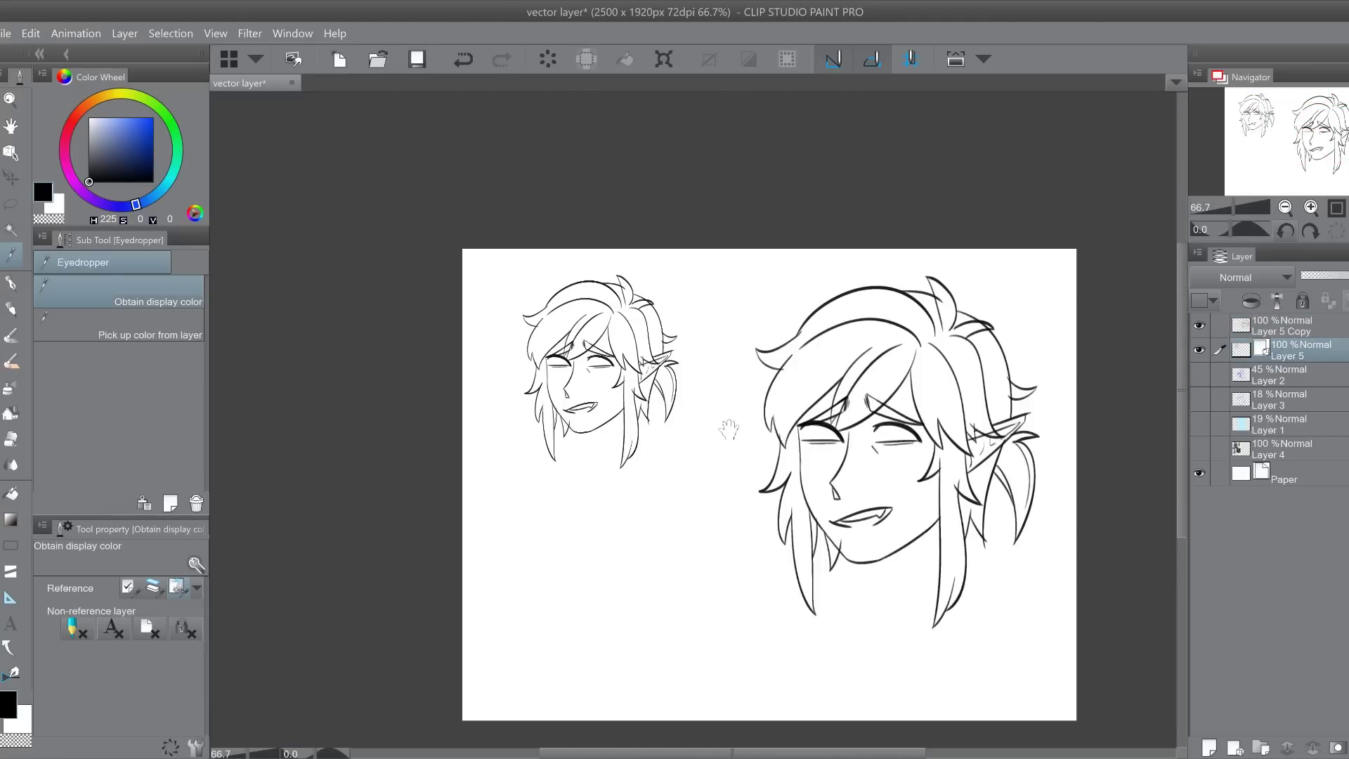
- Scale the left Layer 5 head to 181%, move it further left, and confirm
key("ctrl+t")
left_click_drag(825, 593, 1031, 619)
left_click_drag(970, 577, 709, 576)
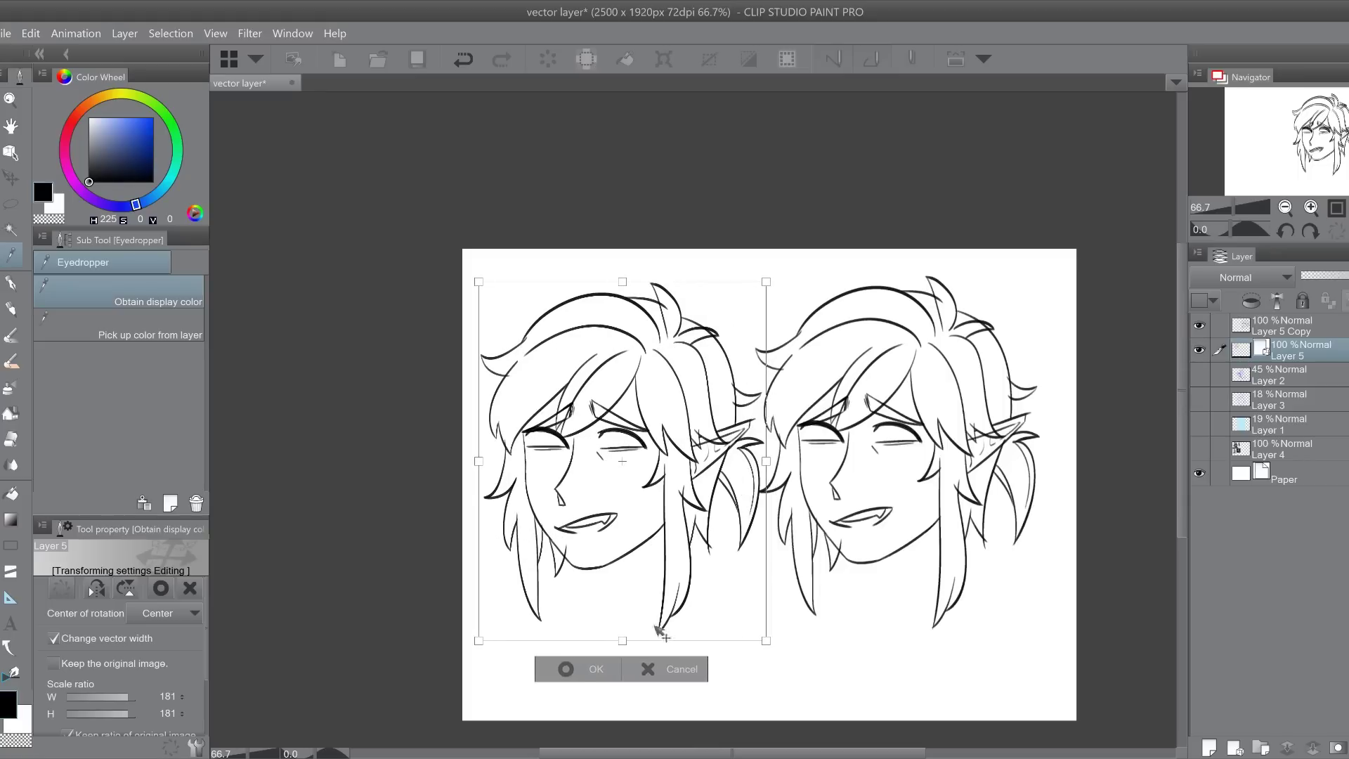
left_click(589, 671)
left_click(1310, 207)
- Zoom to 200% and pan across the heads to inspect the eyes, nose and mouth
left_click(1311, 207)
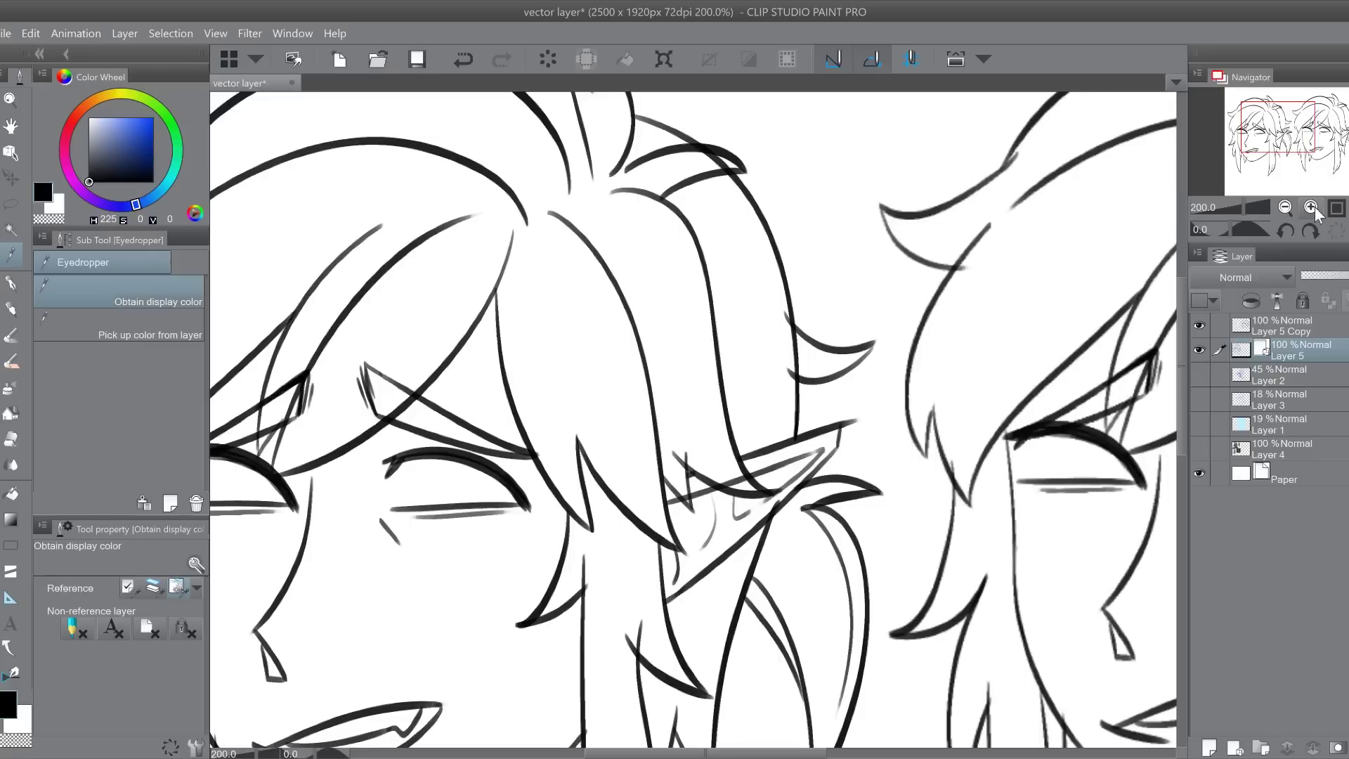
left_click(1311, 207)
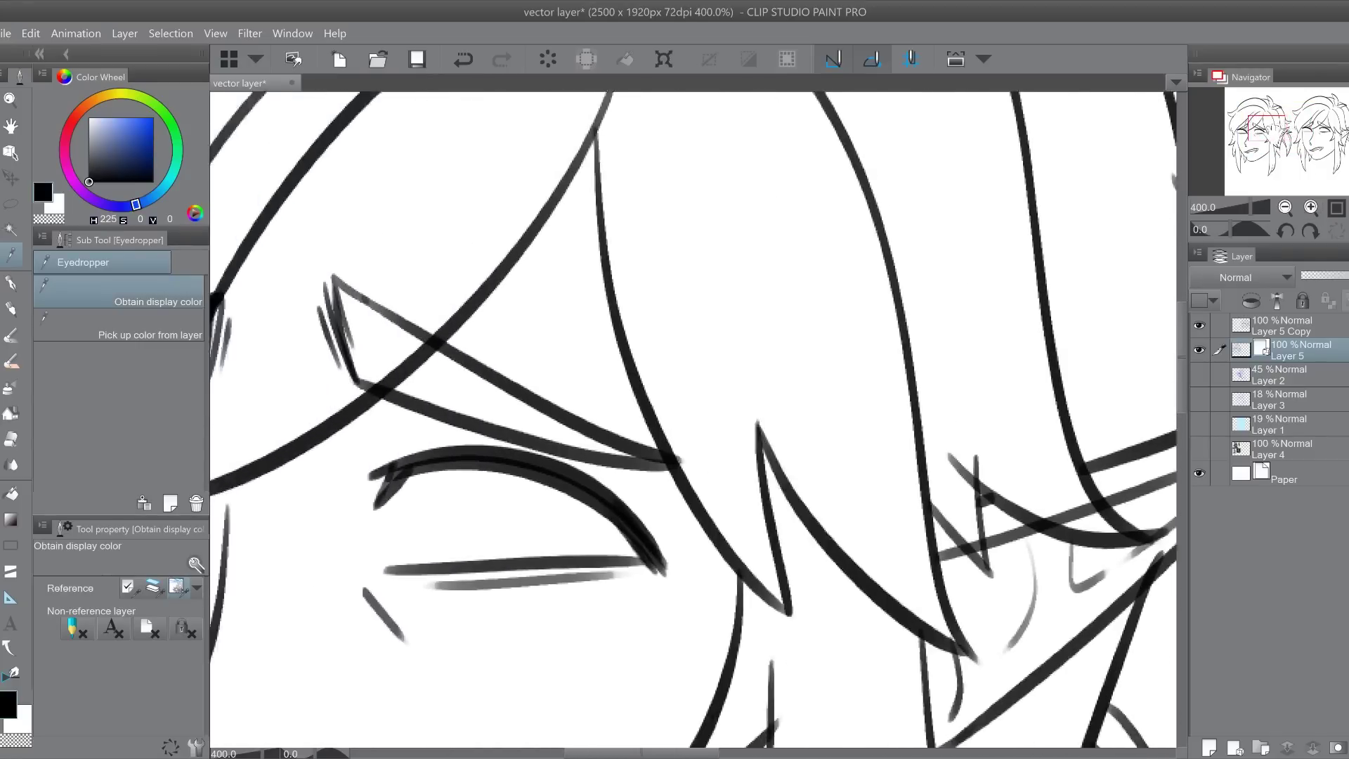
mouse_move(1257, 134)
left_mouse_down()
mouse_move(1254, 156)
mouse_move(1254, 132)
mouse_move(1320, 139)
mouse_move(1259, 140)
left_mouse_up()
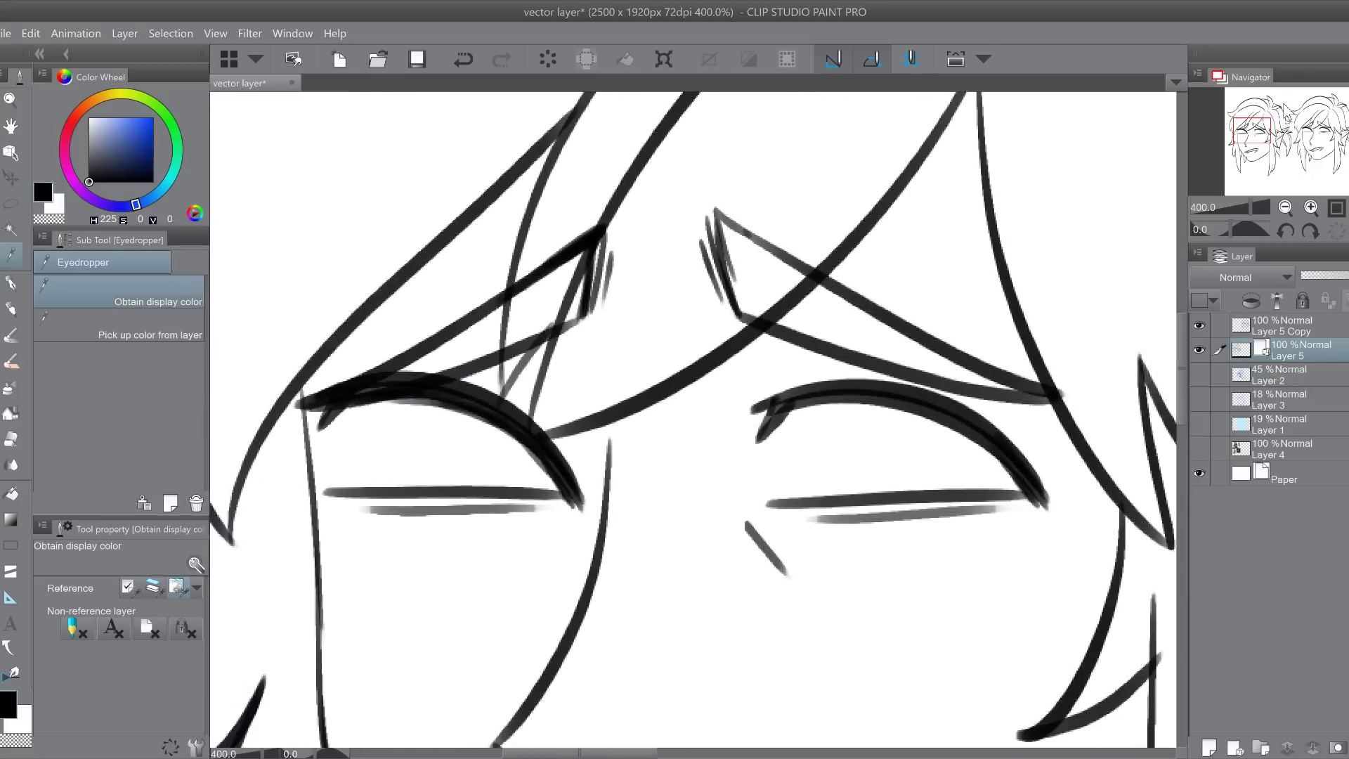
scroll(1285, 140, "down", 5)
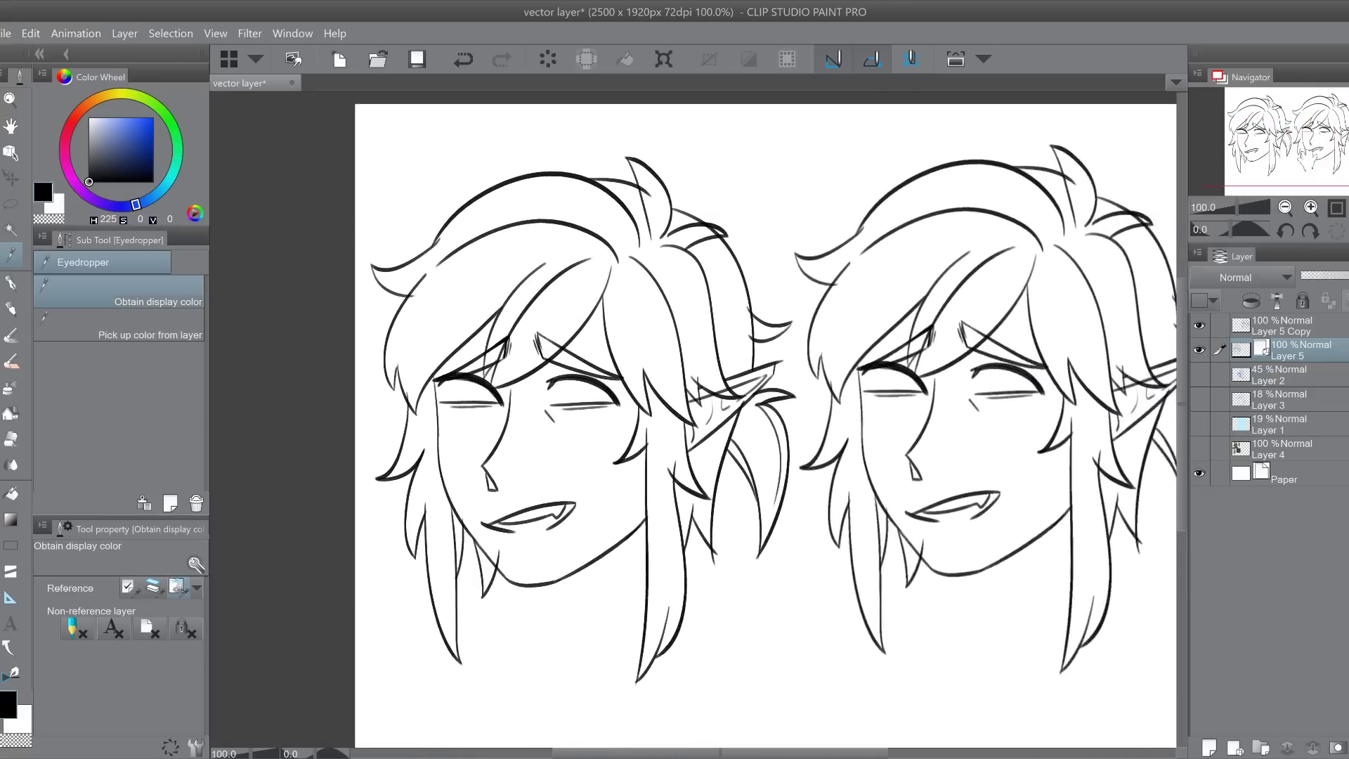
left_click_drag(1285, 140, 1293, 142)
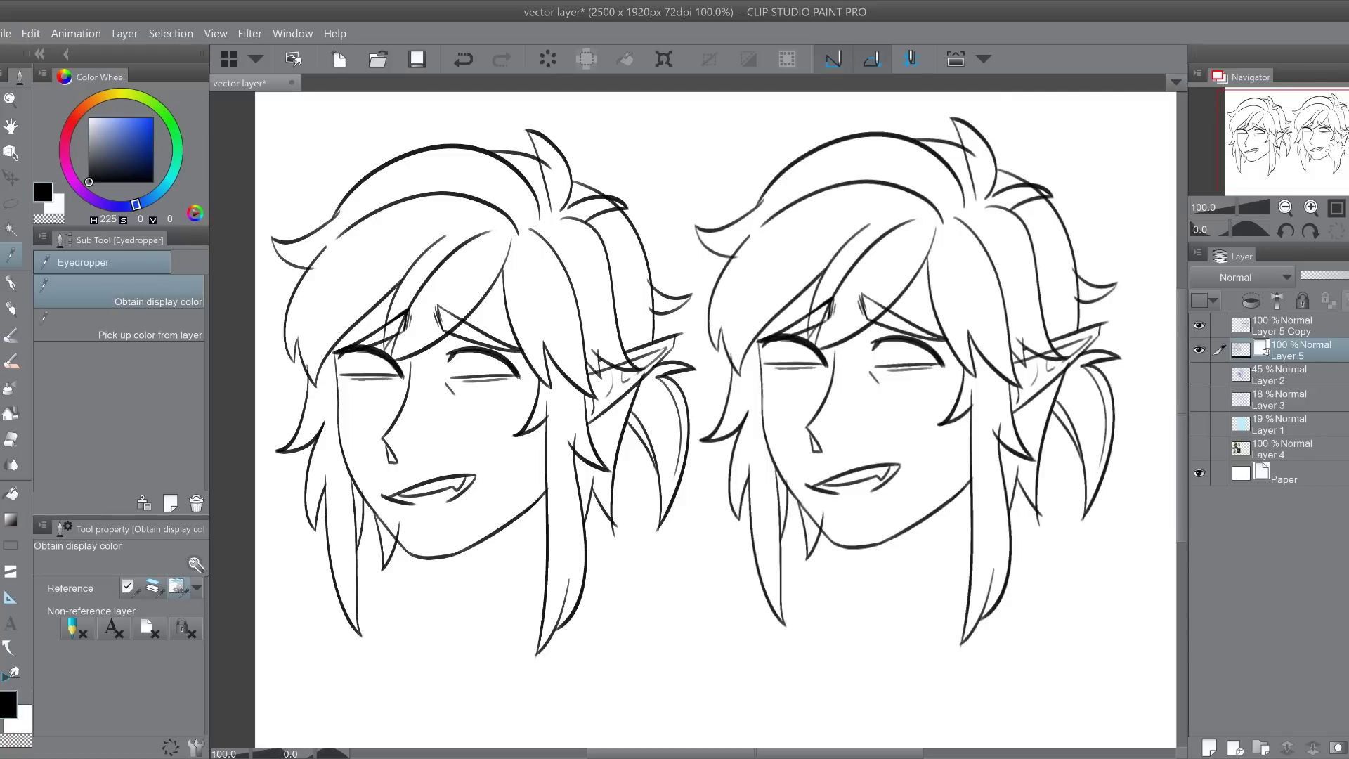
- Undo the duplicated right head, then zoom the remaining head to 400% and back to 200%
key("ctrl+z")
key("ctrl+plus")
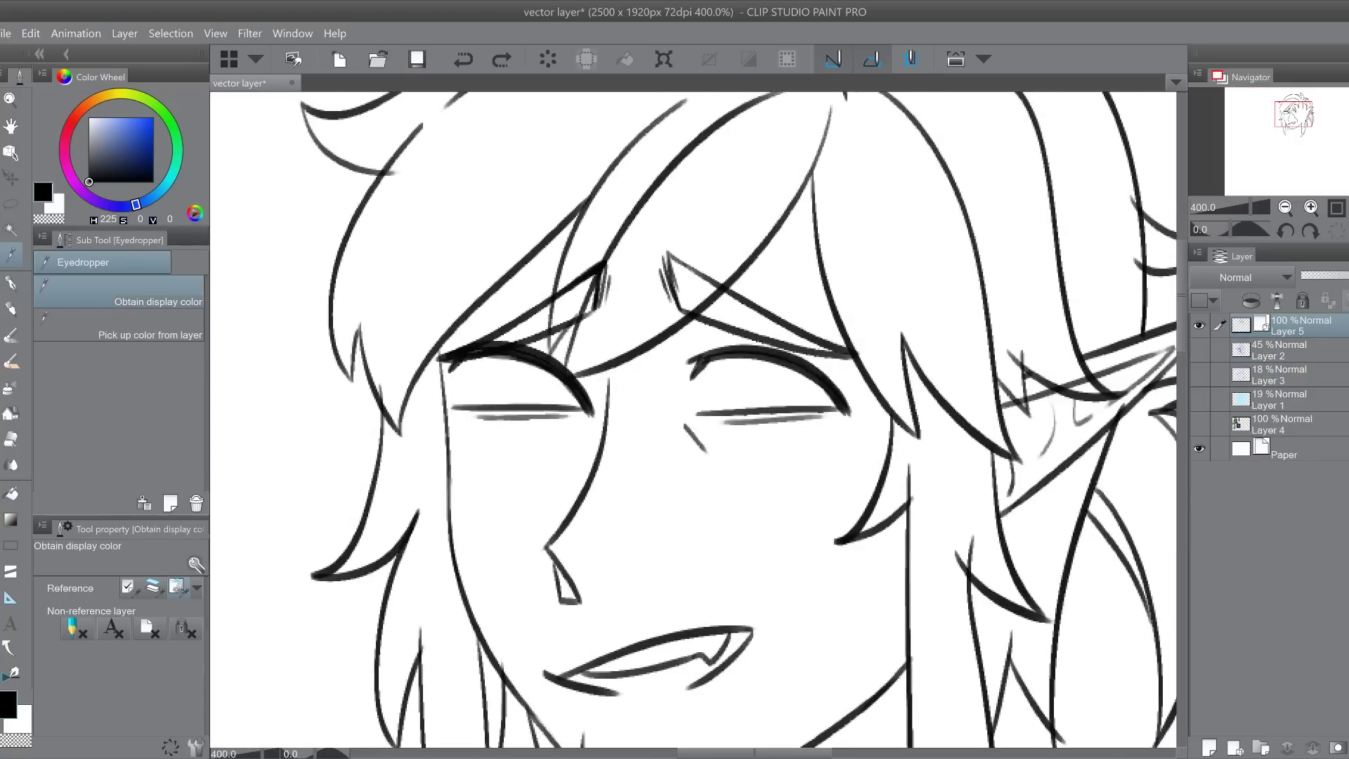
key("ctrl+plus")
key("ctrl+minus")
key("ctrl+minus")
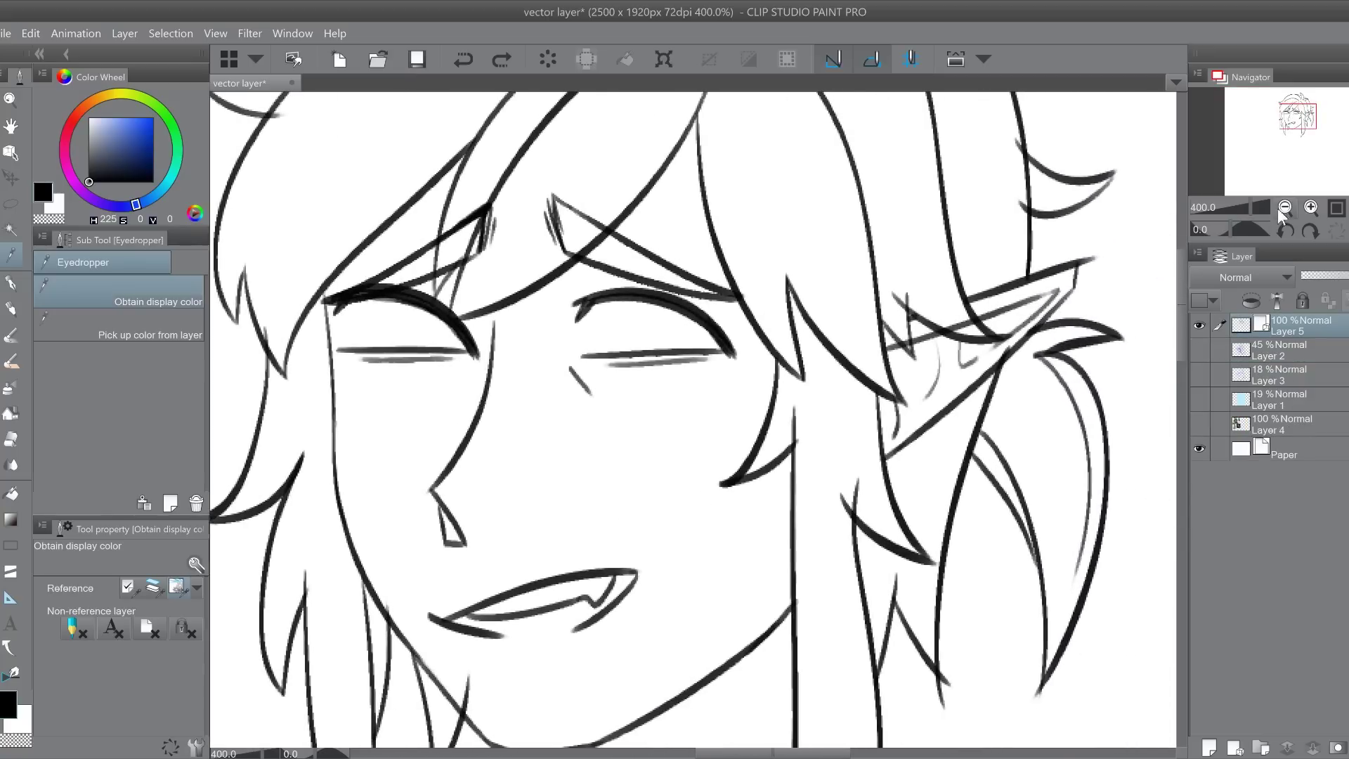
- Zoom back in on the face and pan the close-up from the hair top down to the eyes
left_click(1310, 208)
scroll(1305, 133, "up", 1)
left_click_drag(1294, 118, 1291, 122)
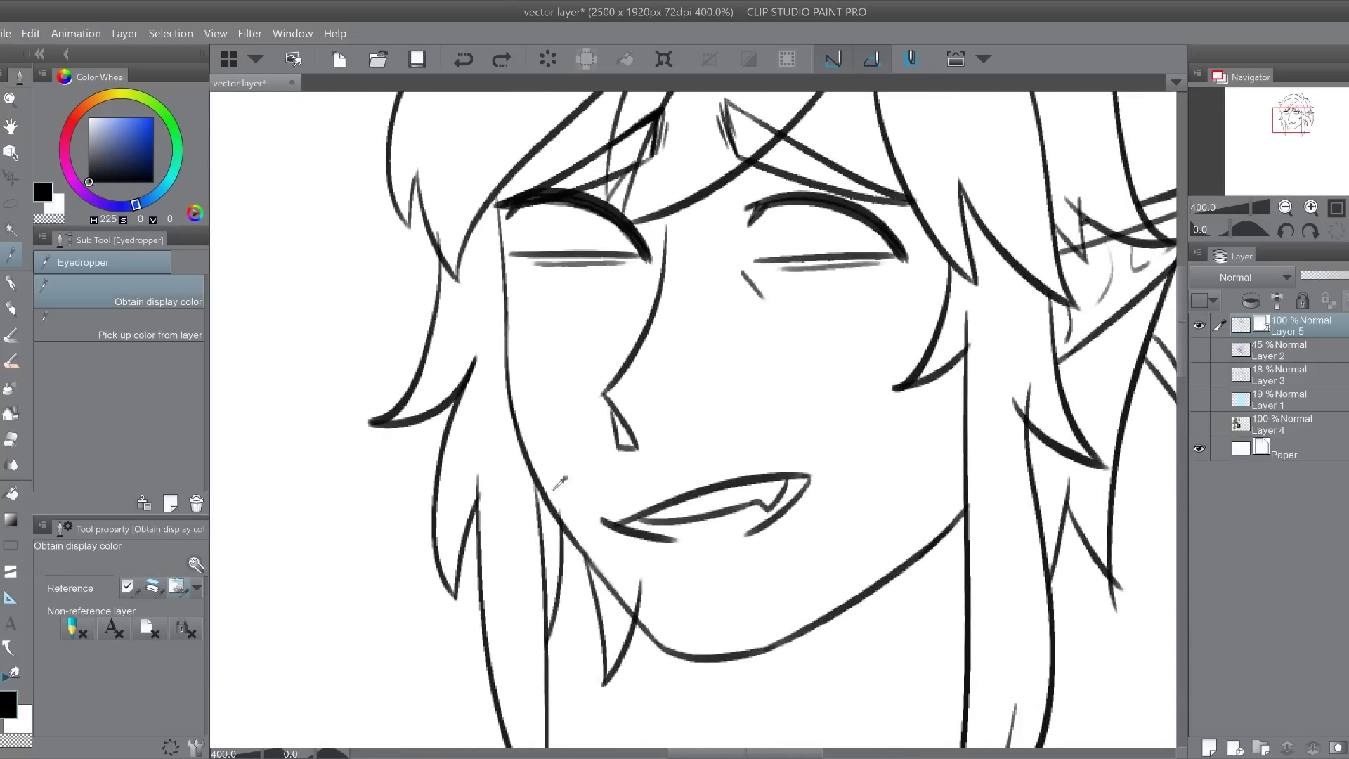
left_click_drag(1296, 133, 1290, 106)
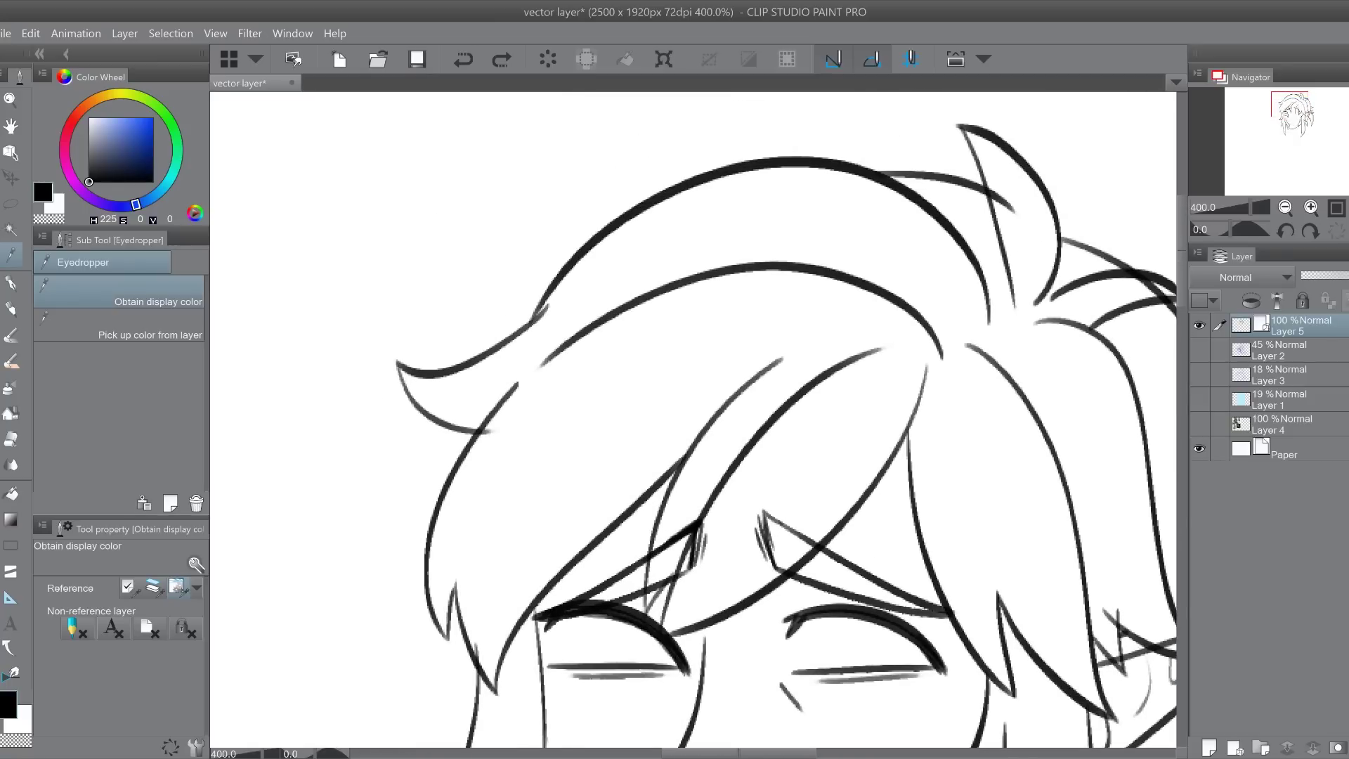
left_click_drag(1298, 113, 1308, 98)
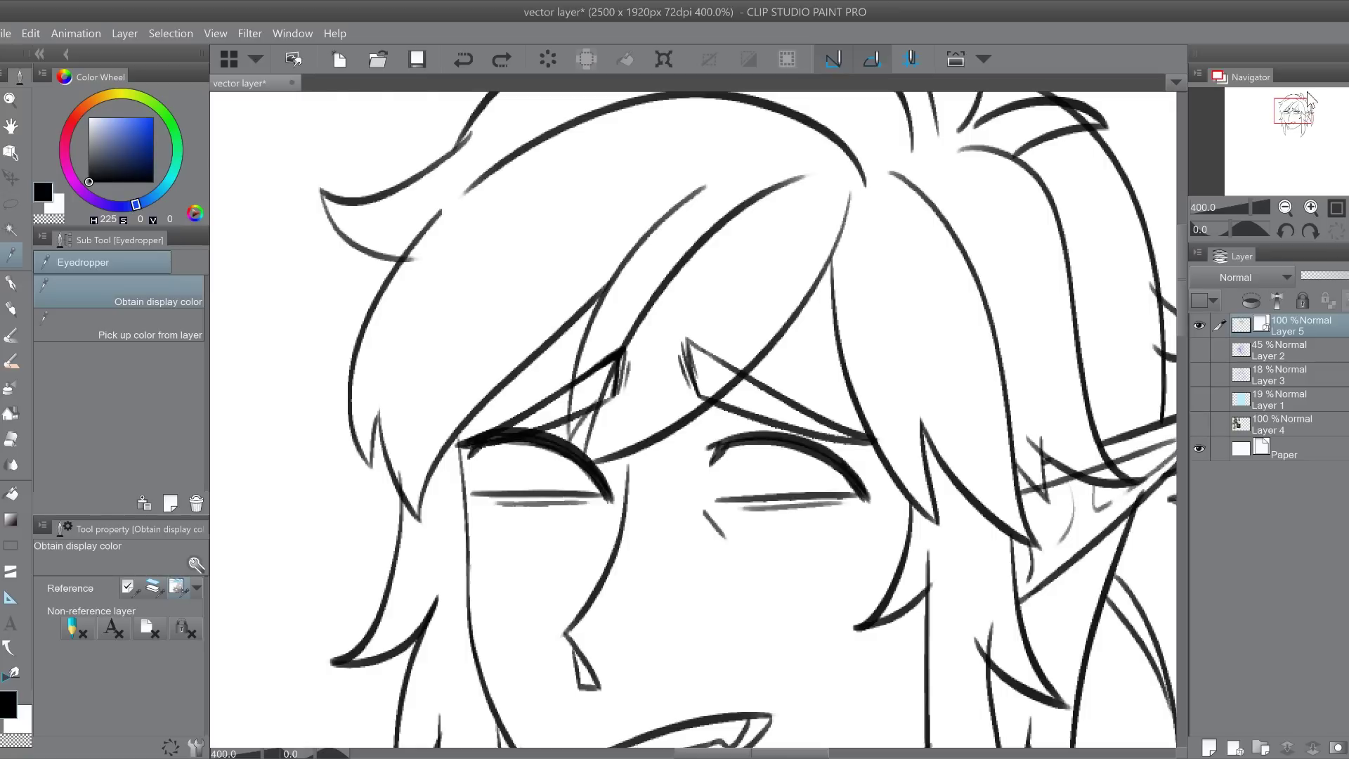
left_click(11, 440)
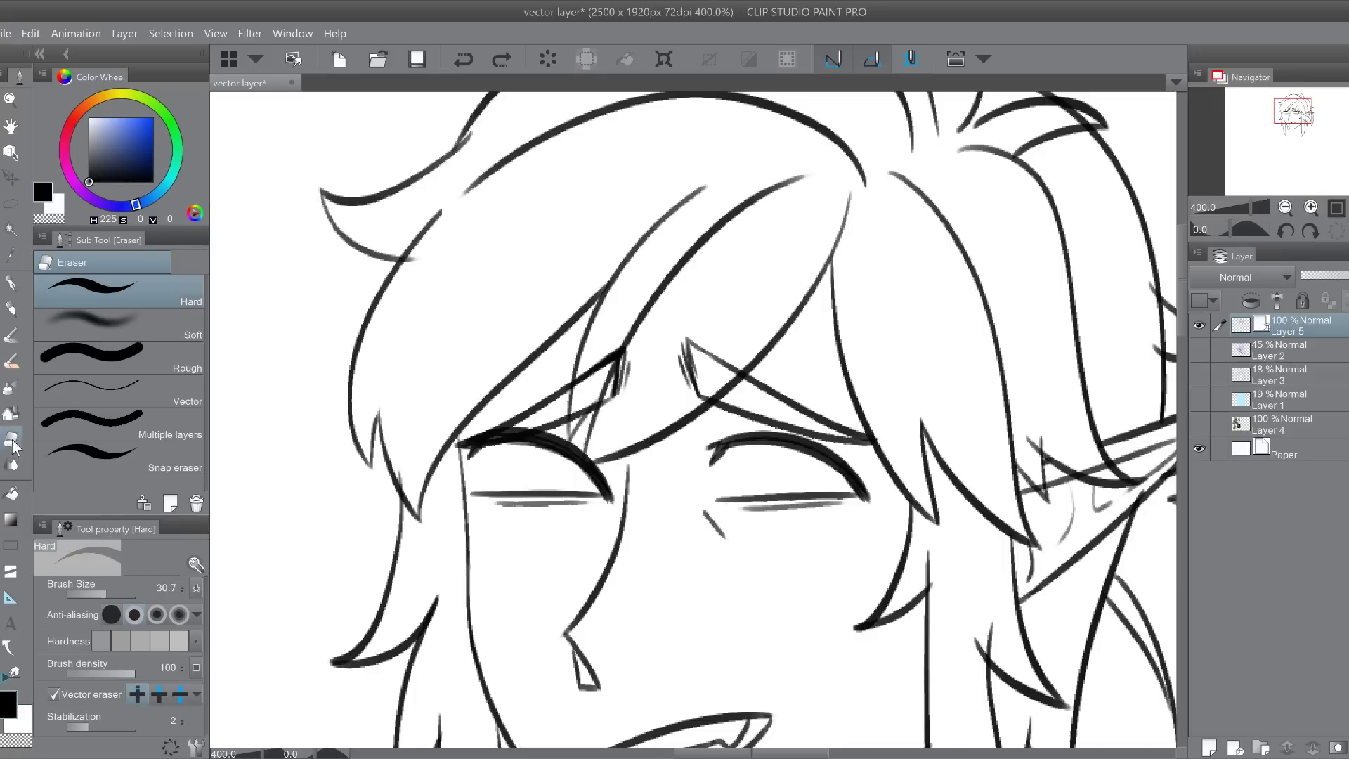
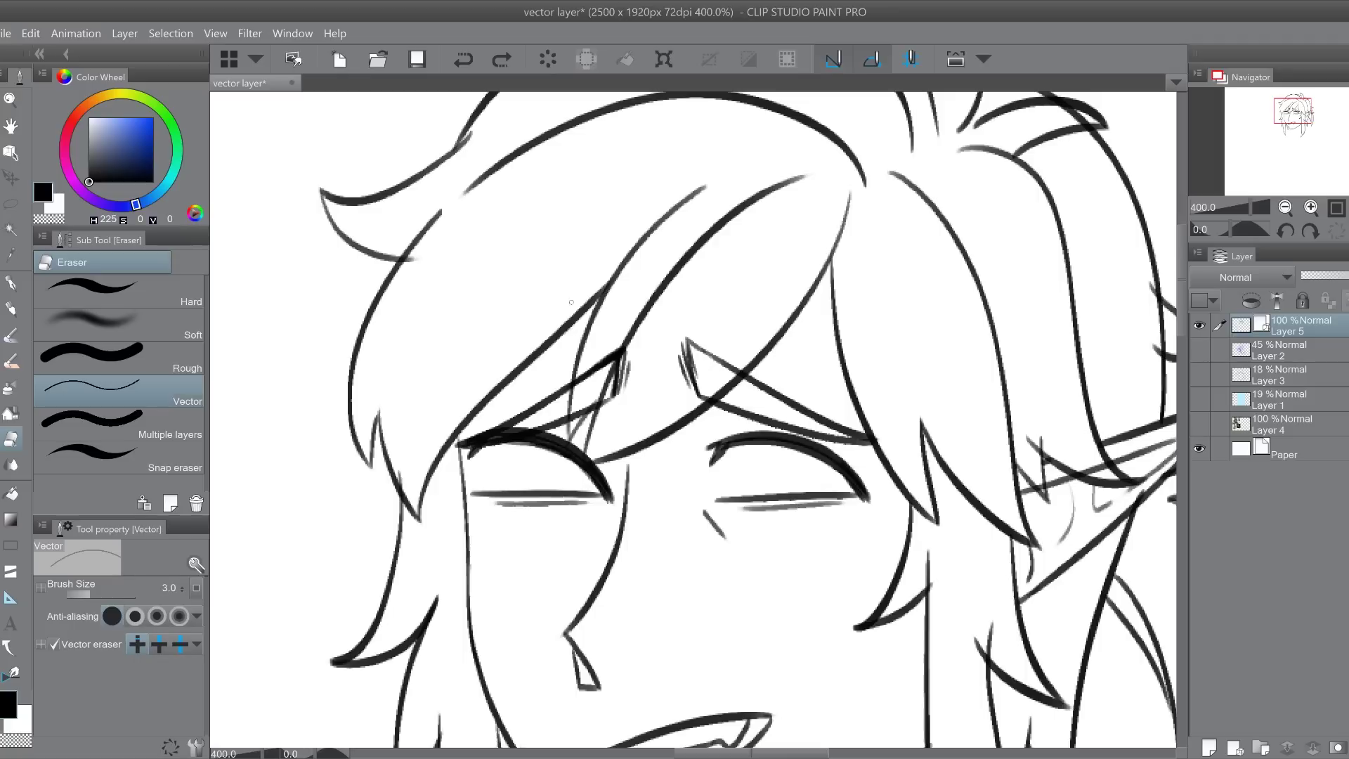
scroll(797, 283, "up", 6)
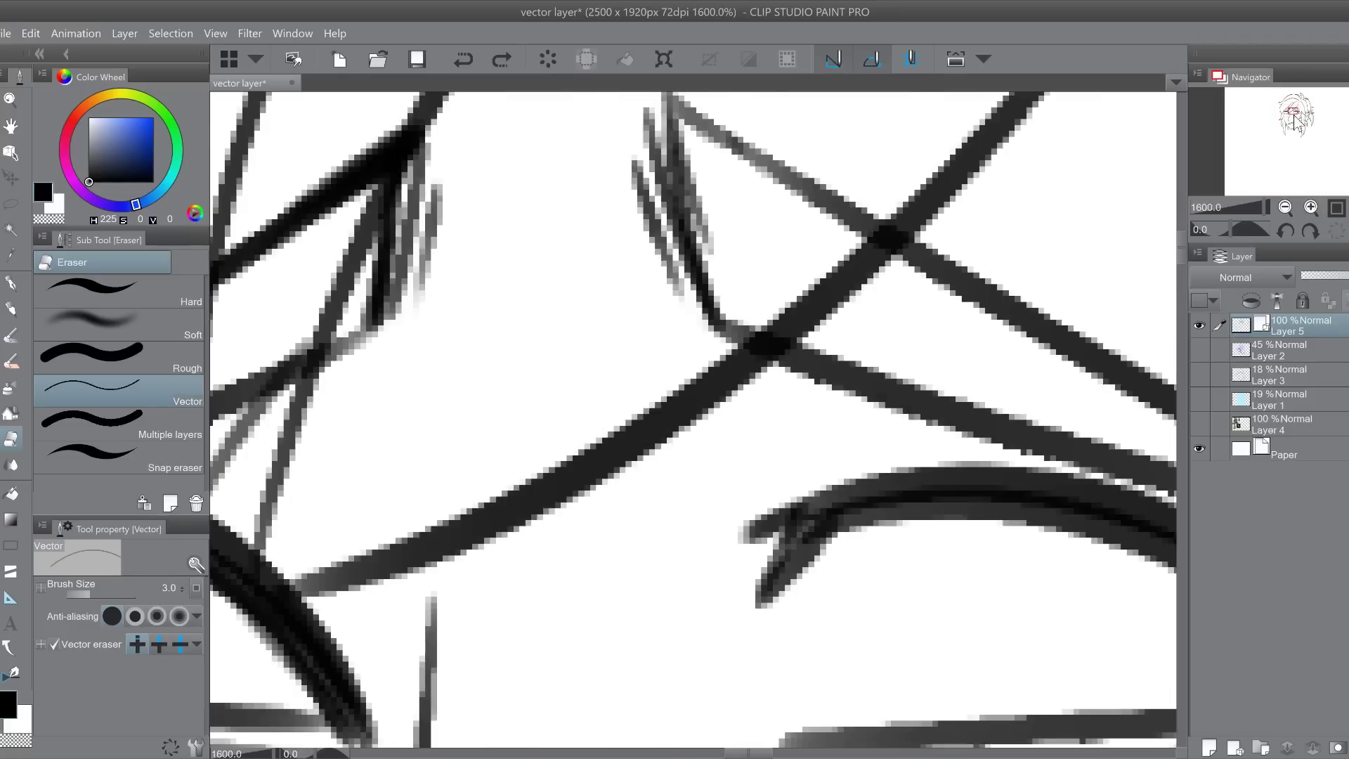
key("ctrl+minus")
key("ctrl+minus")
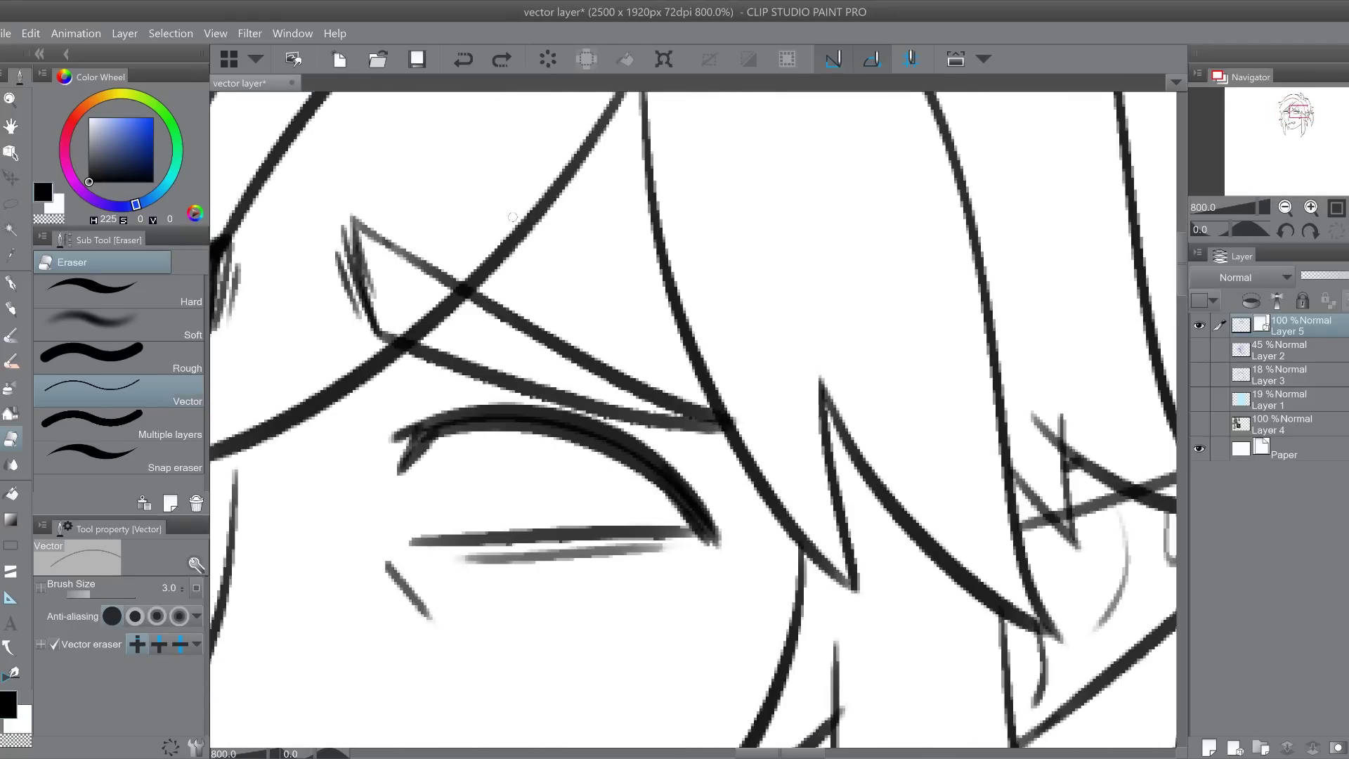
mouse_move(519, 239)
left_mouse_down()
mouse_move(530, 188)
mouse_move(545, 189)
mouse_move(571, 224)
mouse_move(617, 396)
mouse_move(634, 376)
mouse_move(636, 317)
mouse_move(650, 337)
mouse_move(664, 310)
left_mouse_up()
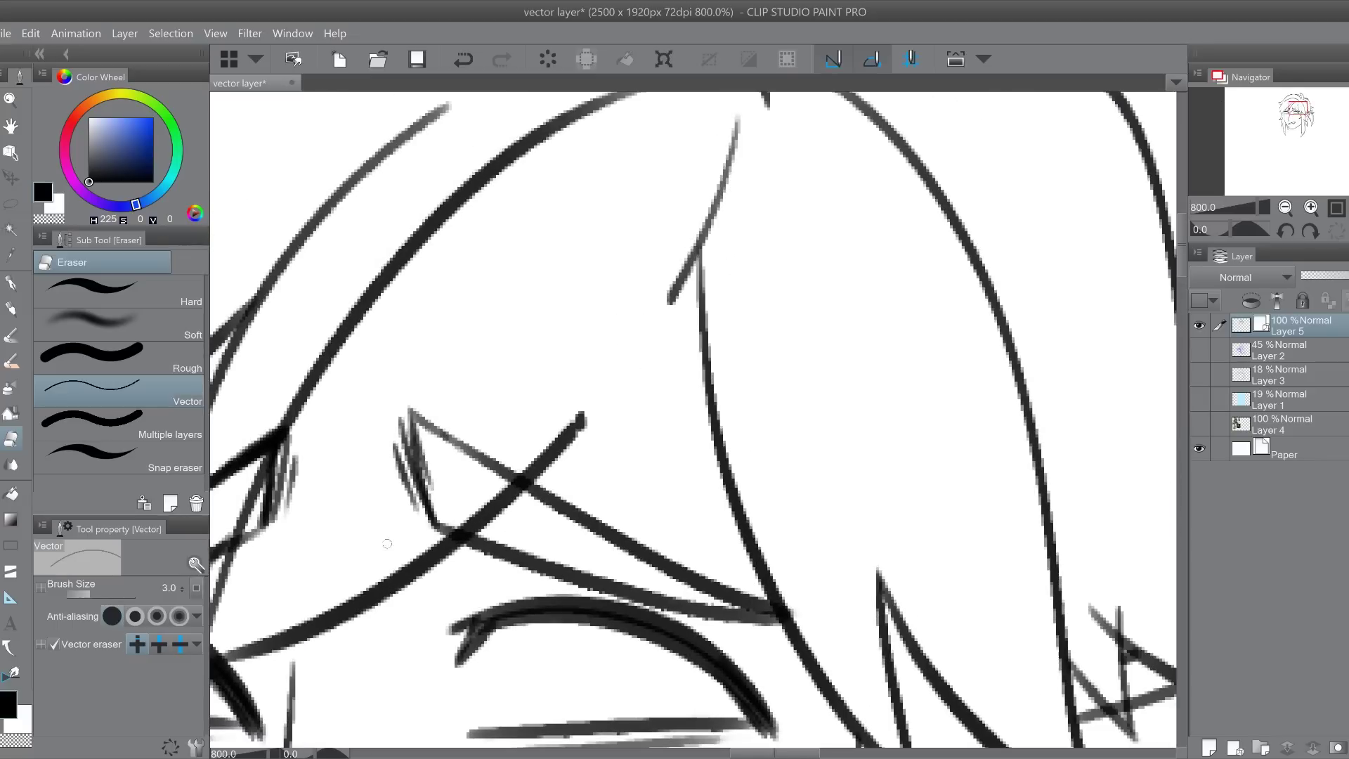
mouse_move(379, 593)
left_mouse_down()
mouse_move(526, 498)
mouse_move(575, 425)
left_mouse_up()
mouse_move(418, 562)
left_mouse_down()
mouse_move(502, 511)
mouse_move(598, 597)
left_mouse_up()
left_click(378, 594)
left_click_drag(506, 474, 461, 537)
left_click(527, 562)
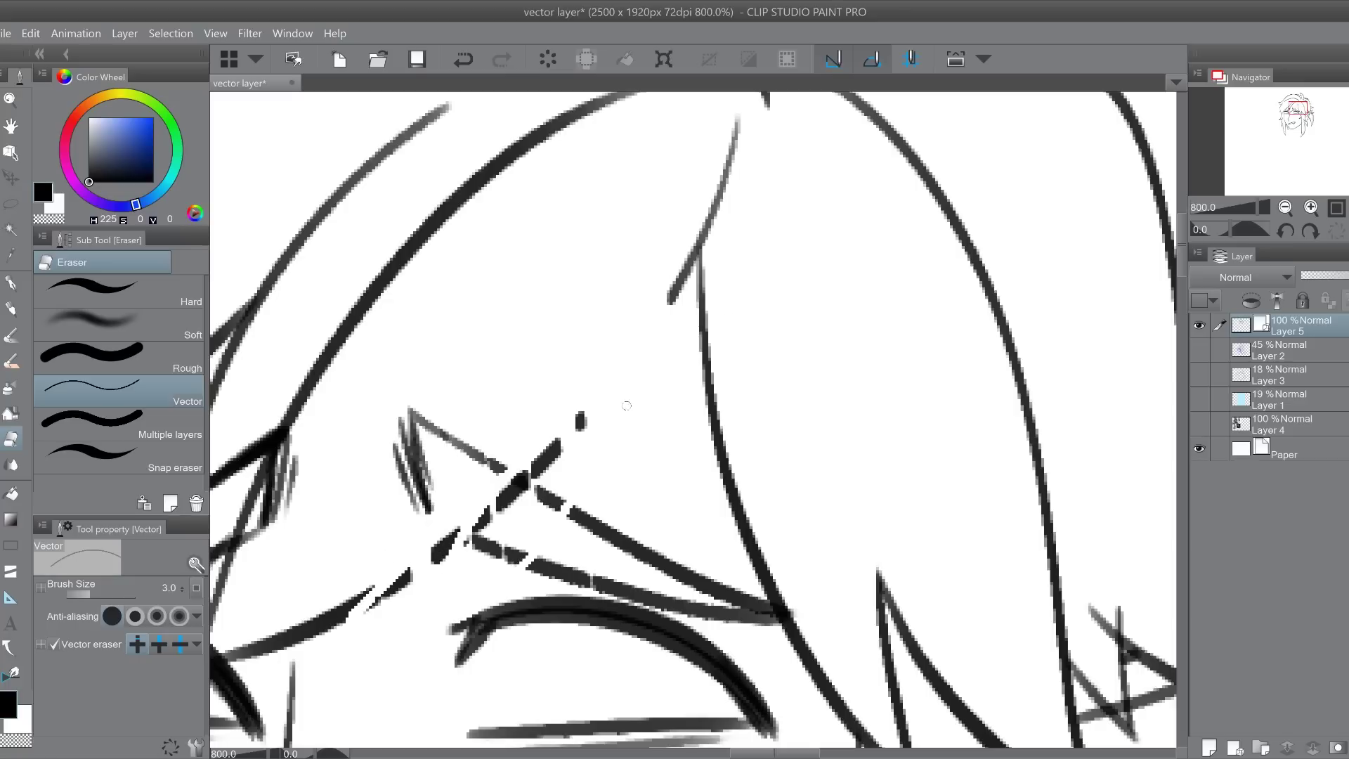
left_click_drag(531, 612, 604, 601)
key("ctrl+z")
key("ctrl+z")
key("ctrl+z")
key("ctrl+z")
key("ctrl+z")
key("ctrl+z")
key("ctrl+z")
key("ctrl+z")
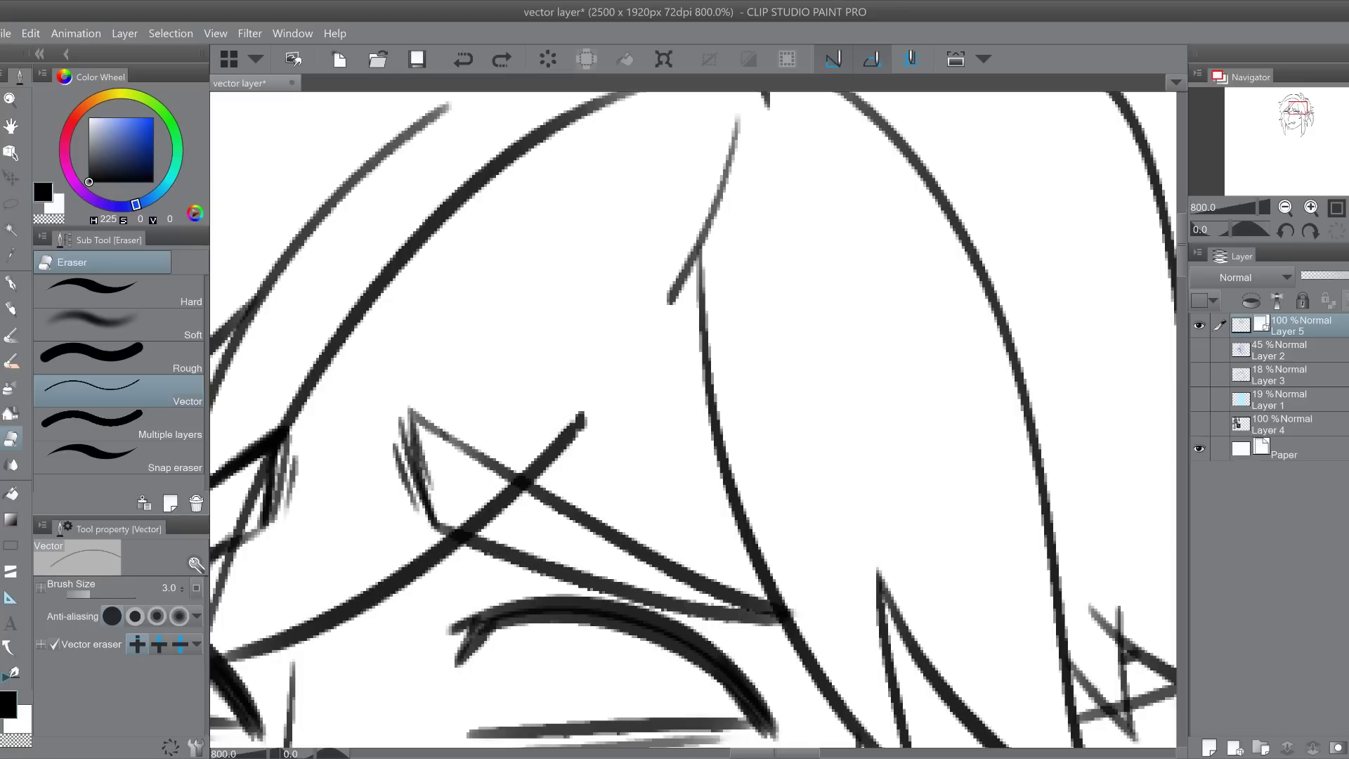
left_click(1286, 210)
key("ctrl+z")
key("ctrl+z")
key("ctrl+z")
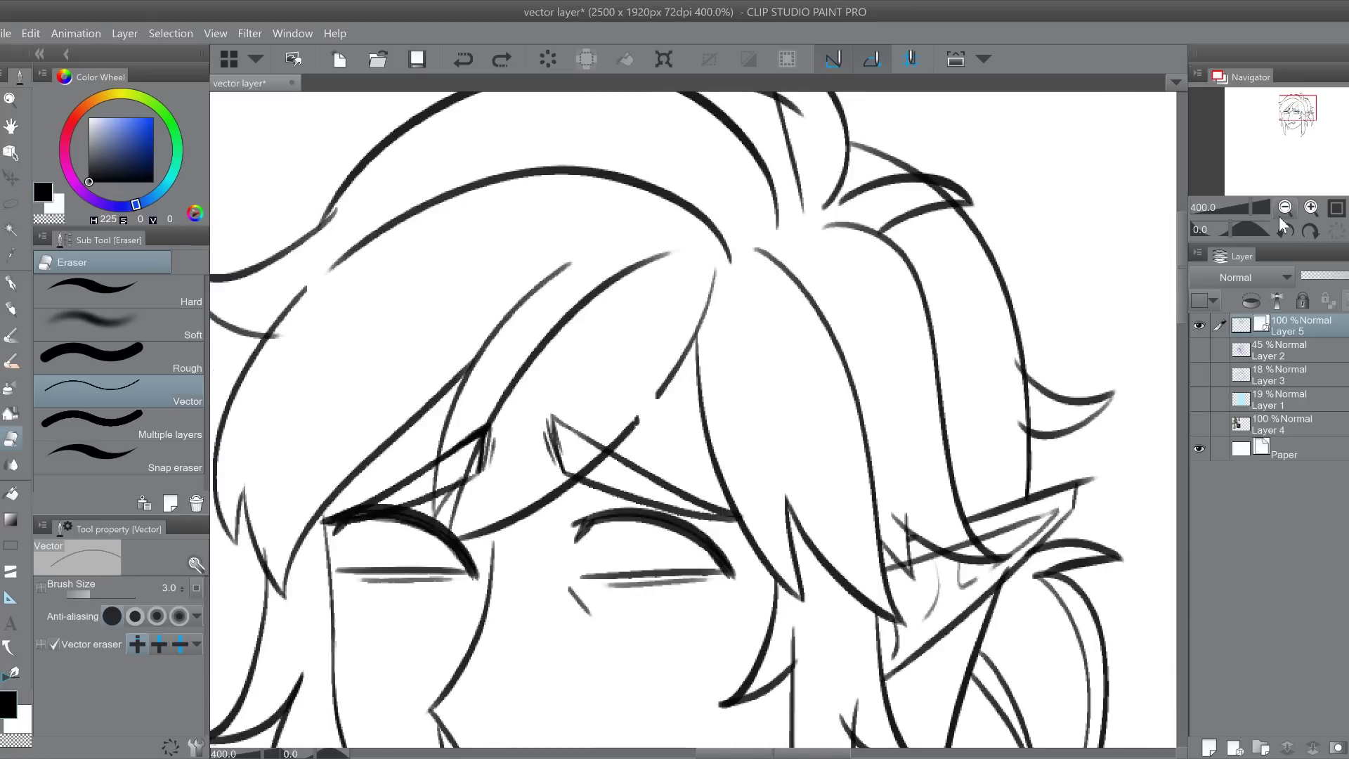
left_click_drag(1308, 125, 1293, 128)
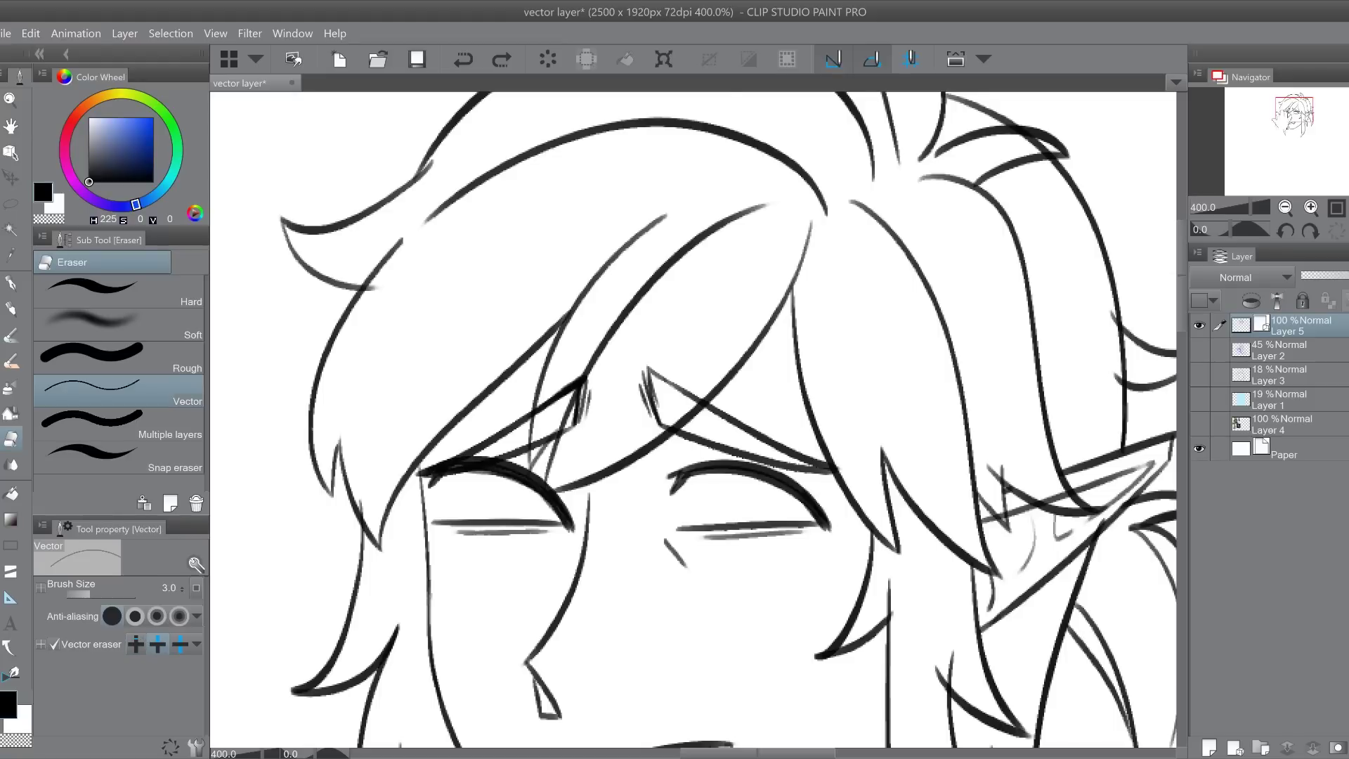
left_click_drag(1294, 112, 1287, 125)
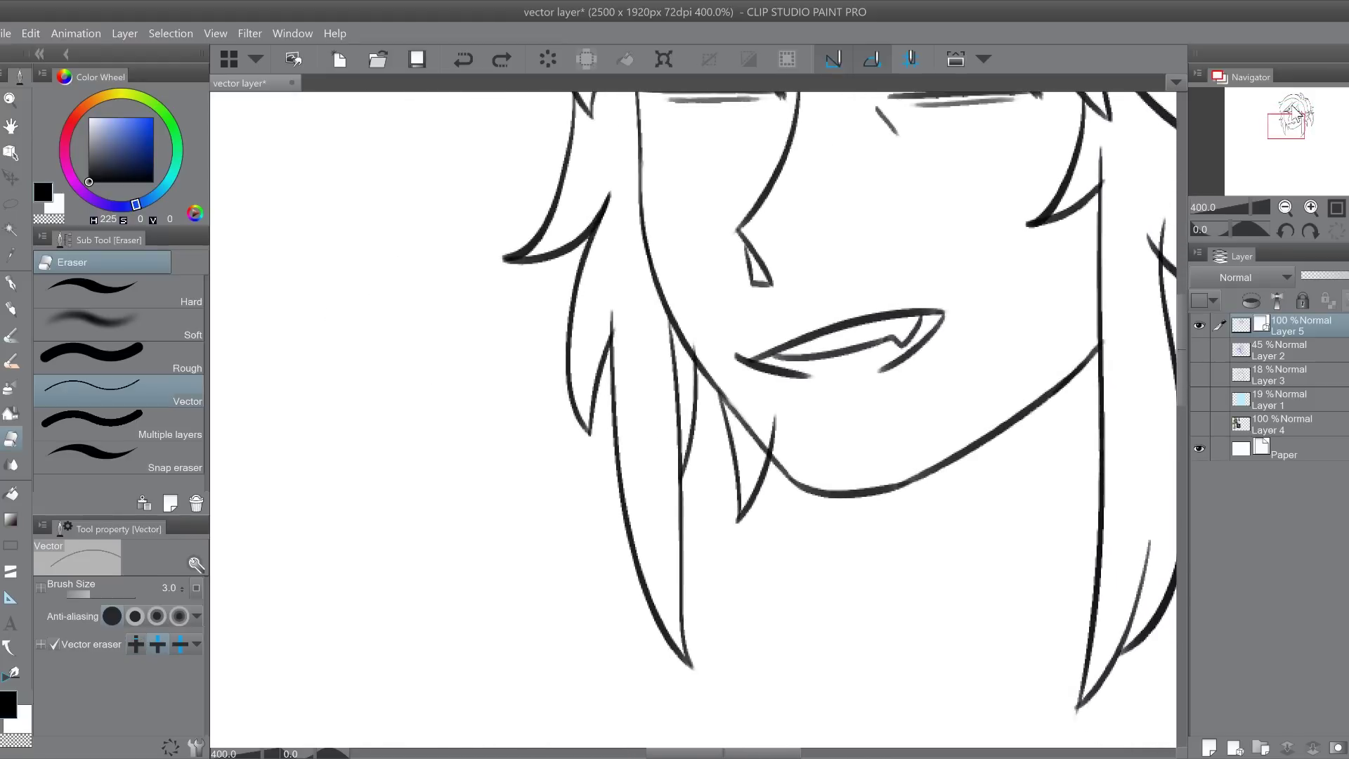
- Try erasing the thin stroke beside the chin, then undo that erasure
scroll(1299, 116, "up", 4)
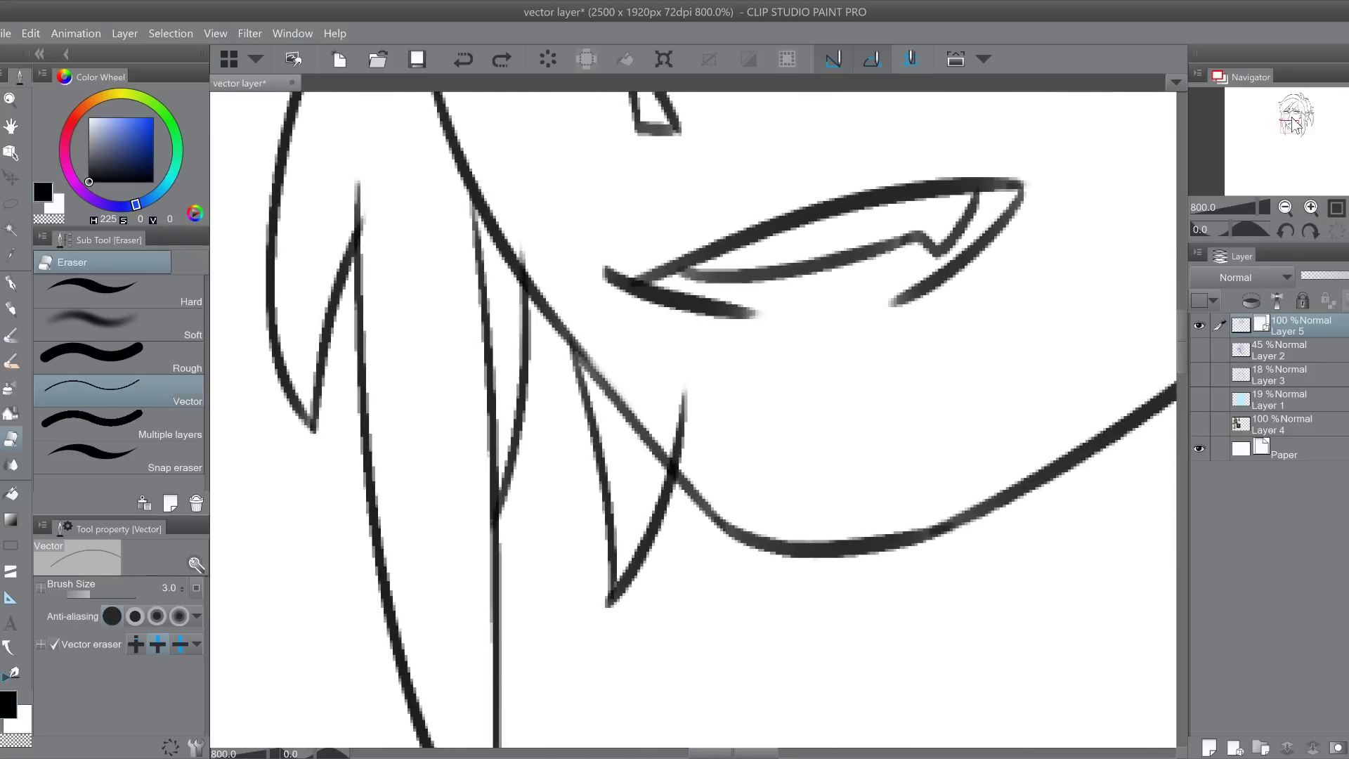
left_click(679, 432)
left_click_drag(681, 407, 677, 453)
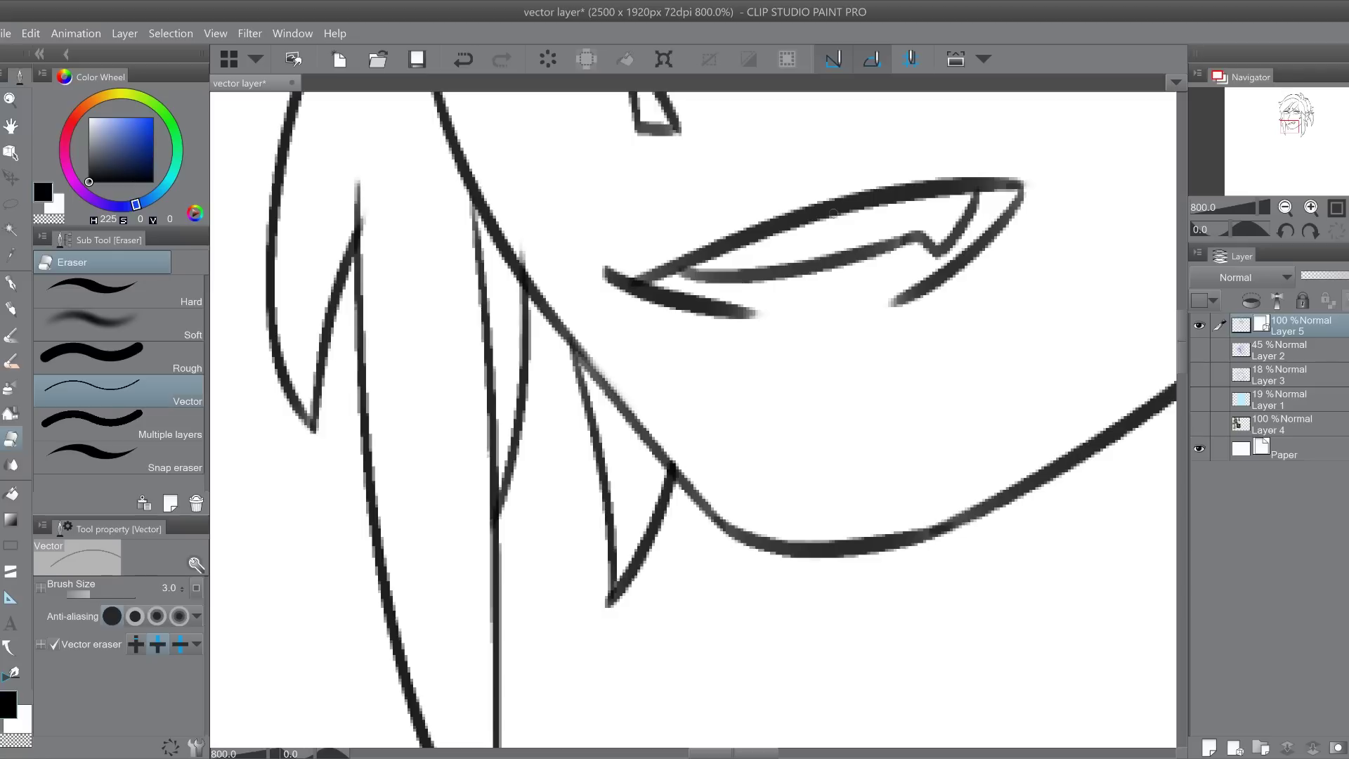
key("ctrl+z")
- Vector-erase the faded hair-strand tip, the ear-tip overhang and two stray hair-stroke ends
left_click(1285, 208)
left_click_drag(1296, 127, 1295, 132)
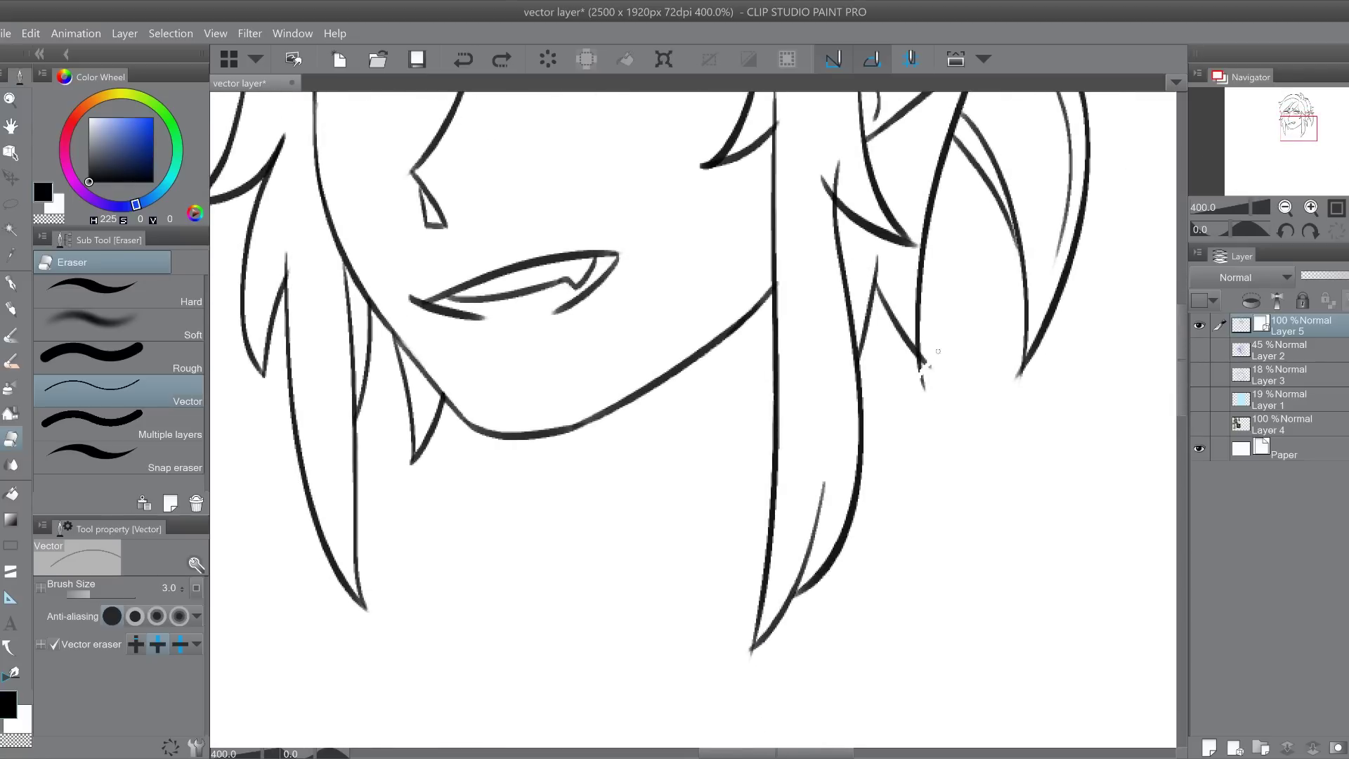
left_click_drag(937, 350, 936, 347)
left_click_drag(1298, 131, 1300, 128)
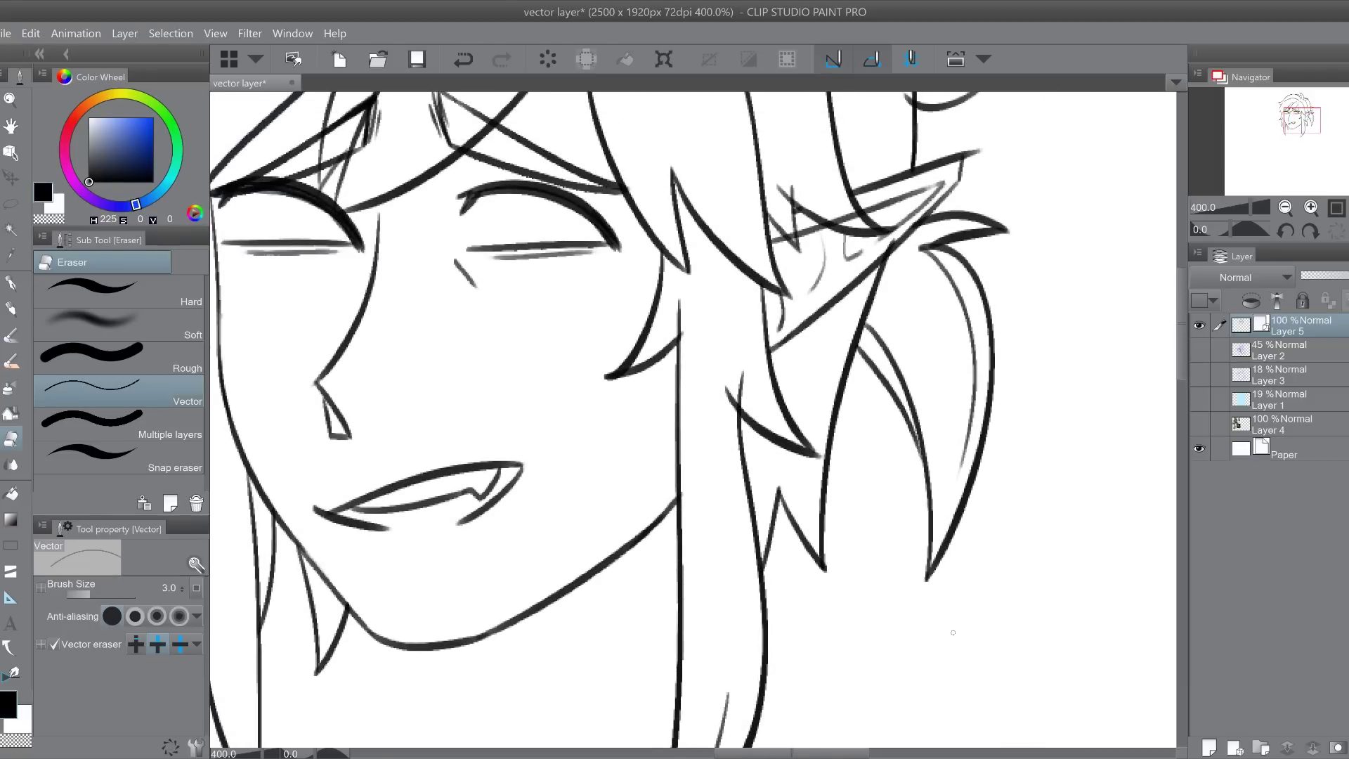
scroll(953, 233, "up", 3)
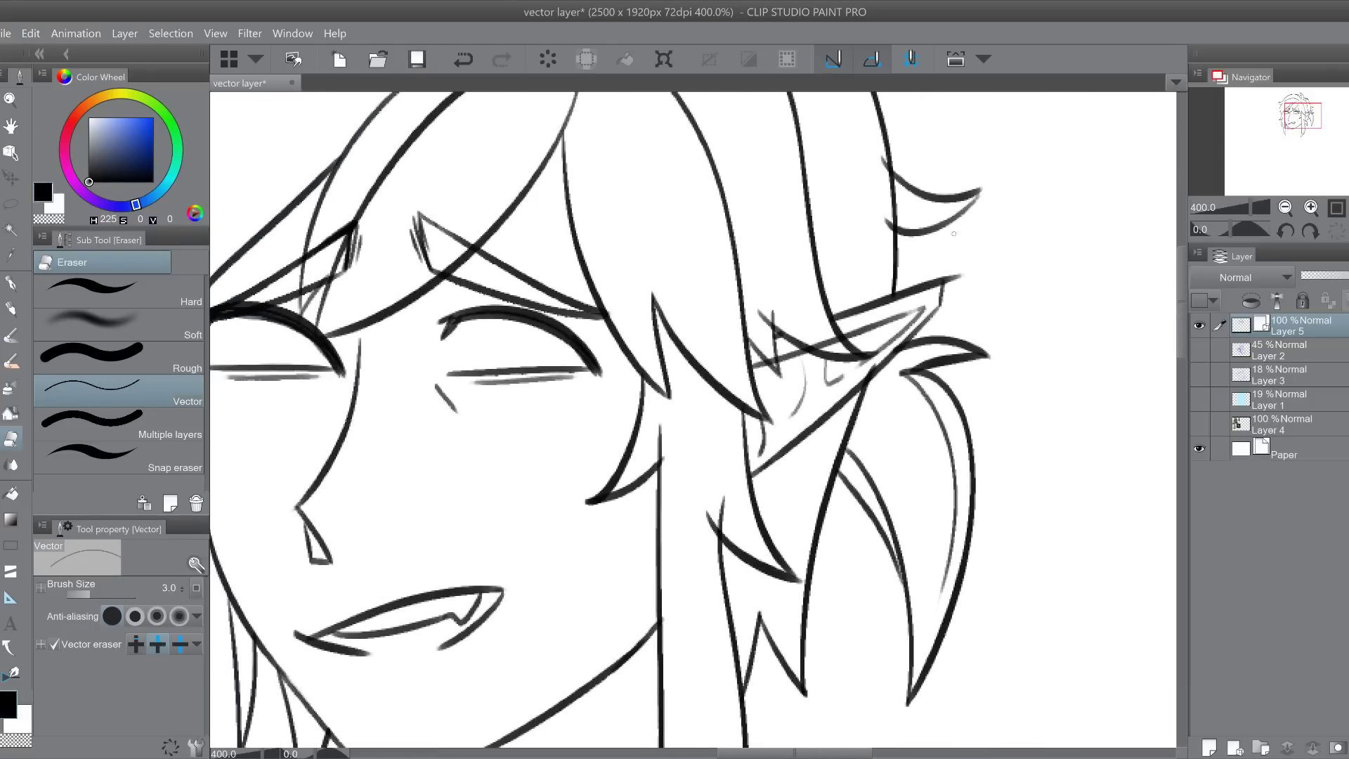
left_click(955, 276)
left_click(764, 316)
left_click(887, 220)
left_click_drag(1299, 116, 1297, 118)
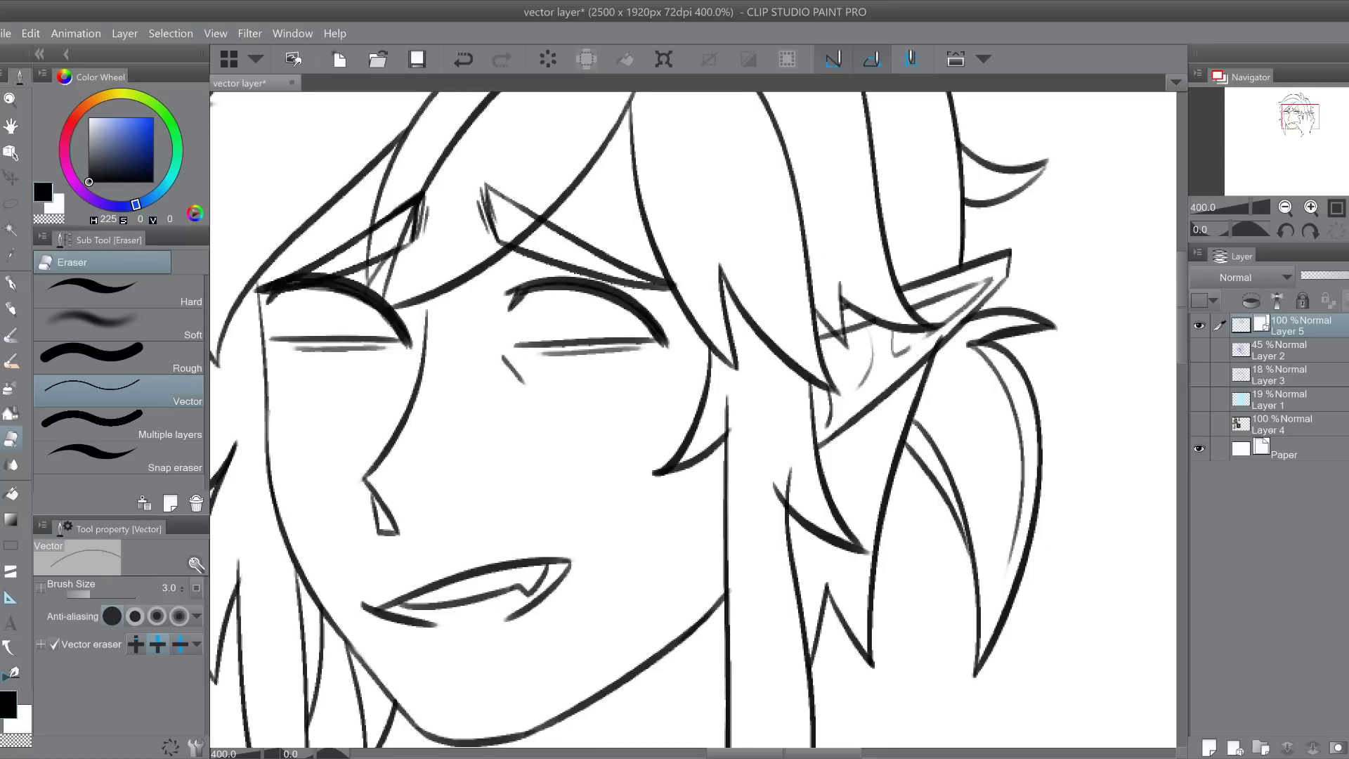
- Trim the thin tips of the lower hair curve and an upper hair strand
left_click_drag(1304, 119, 1299, 111)
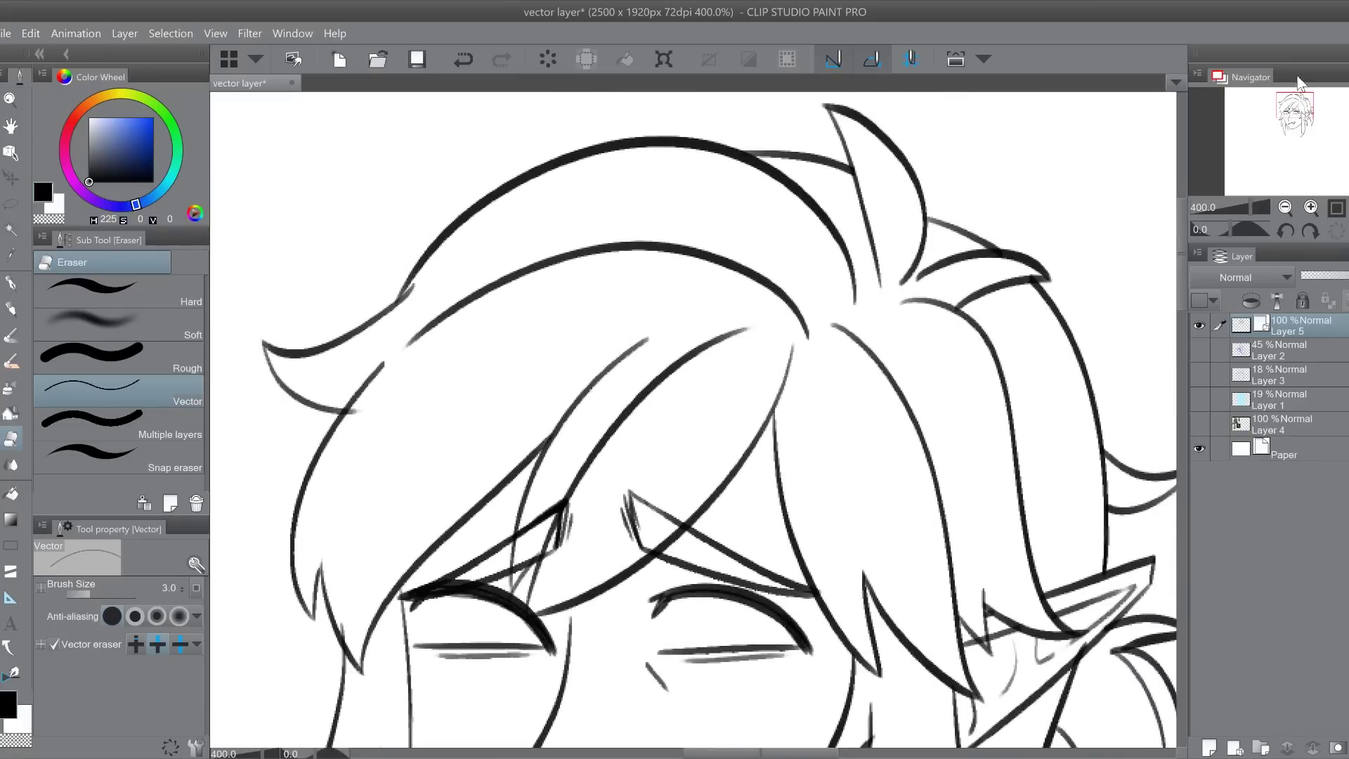
left_click_drag(1304, 117, 1289, 109)
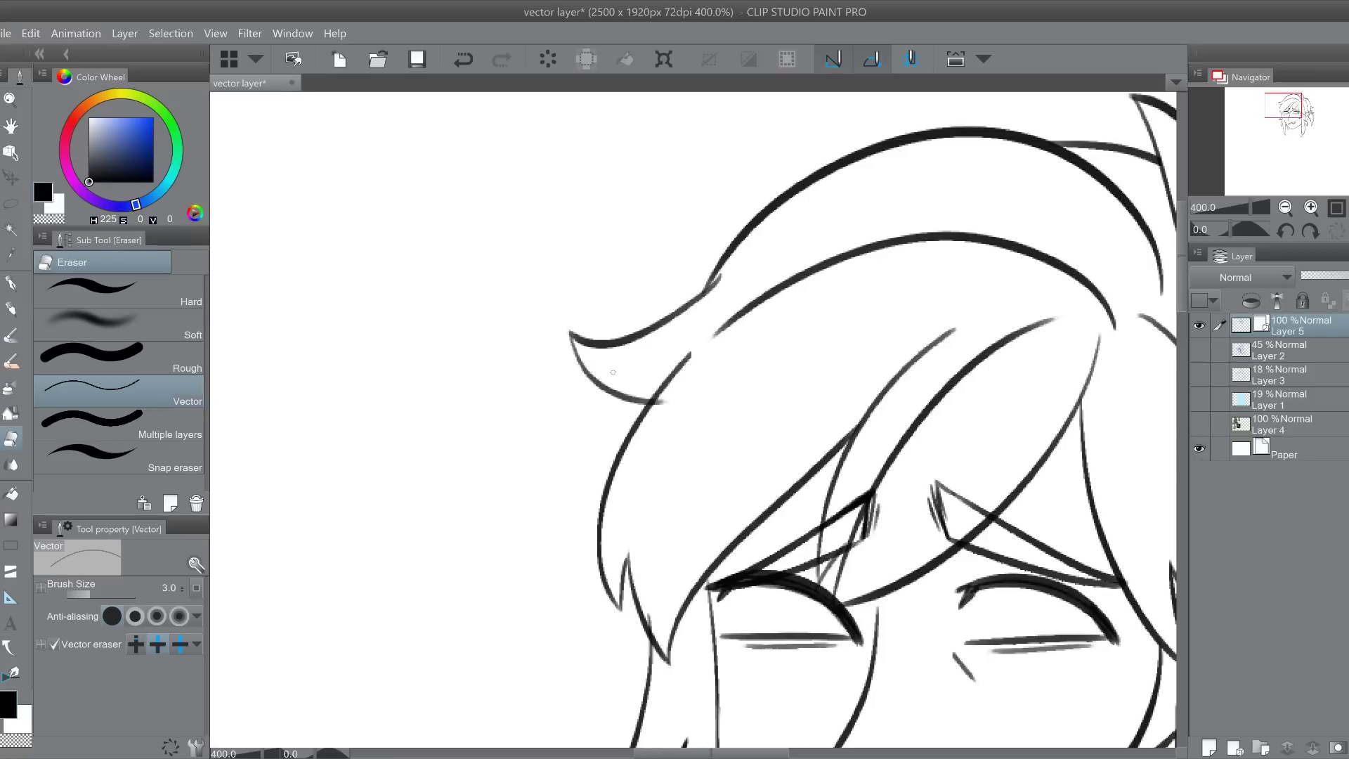
left_click_drag(661, 412, 675, 382)
left_click_drag(1285, 106, 1297, 114)
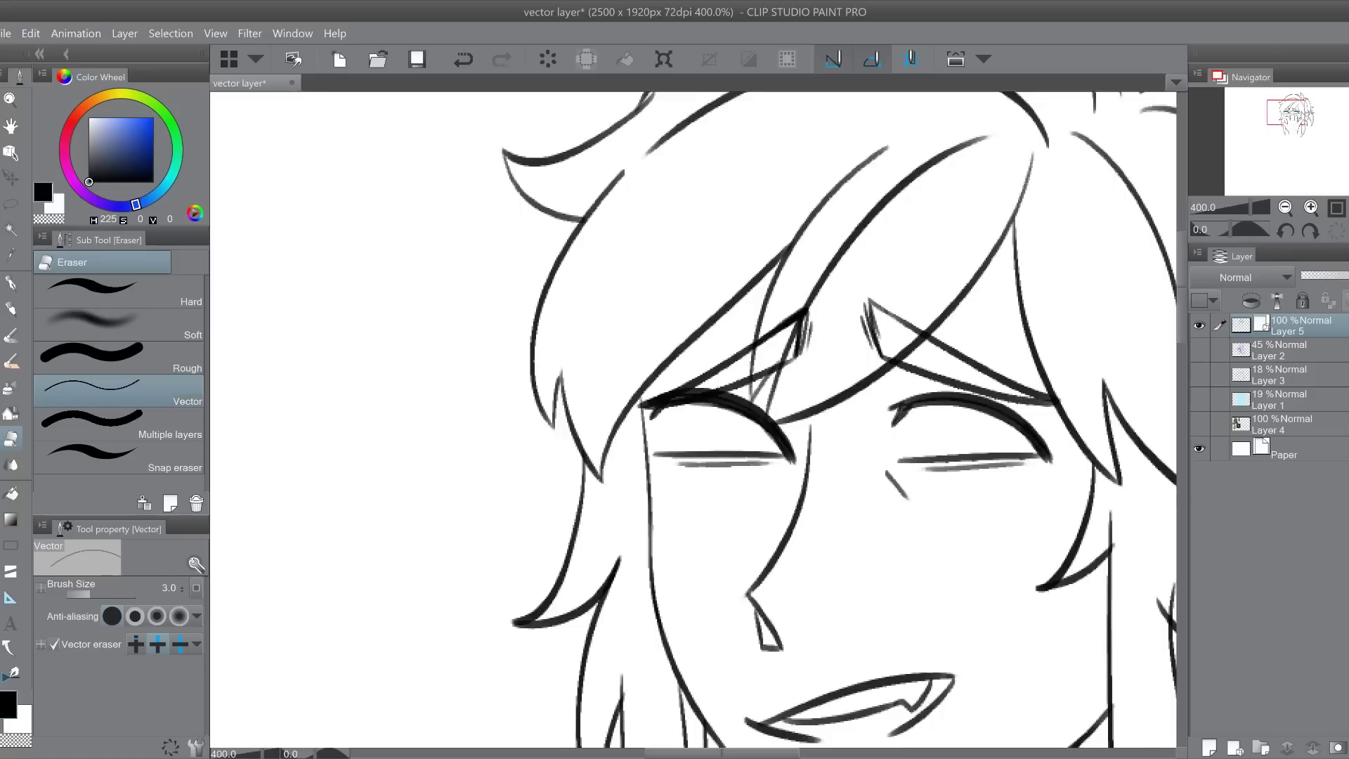
left_click_drag(1291, 120, 1292, 134)
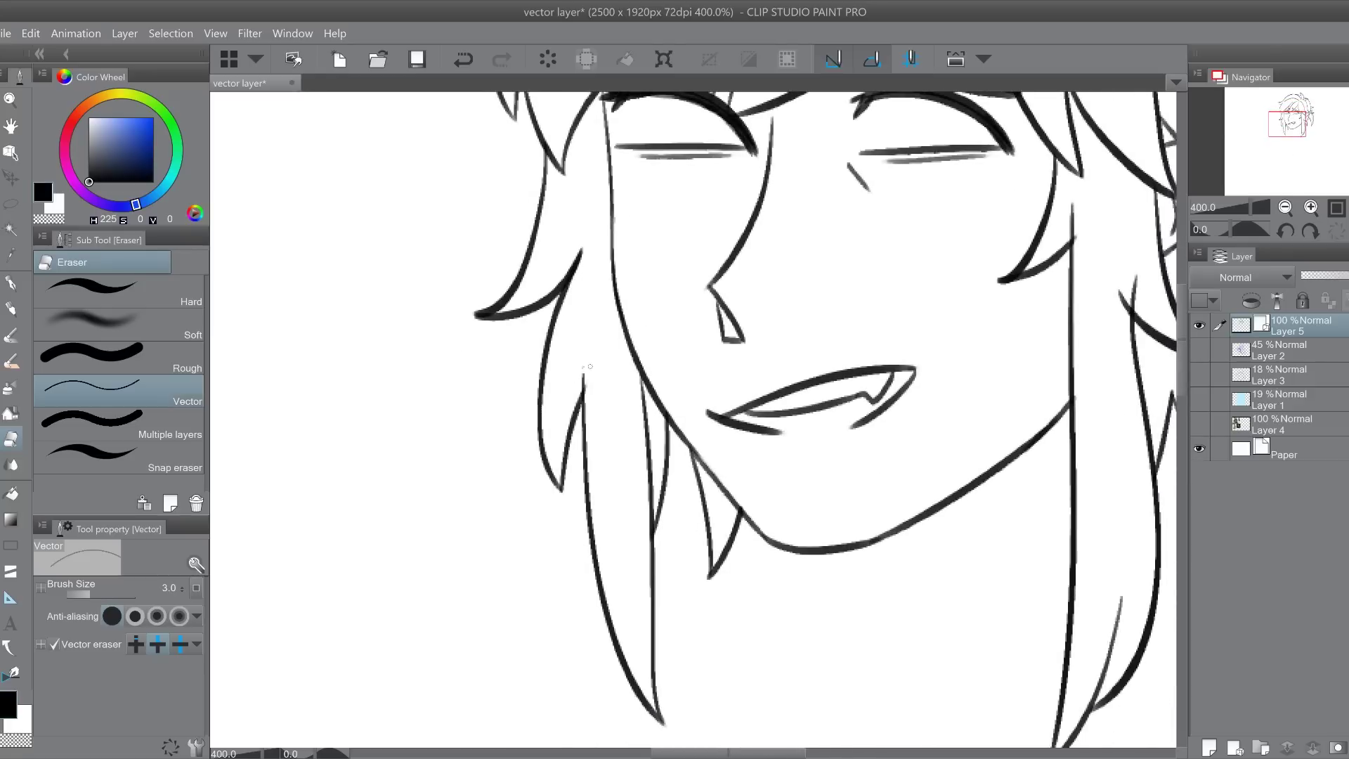
left_click_drag(589, 366, 598, 403)
- Erase the stray bits by the eyebrow, the forehead crossing stroke and the eyelash leftover
left_click_drag(1297, 146, 1303, 126)
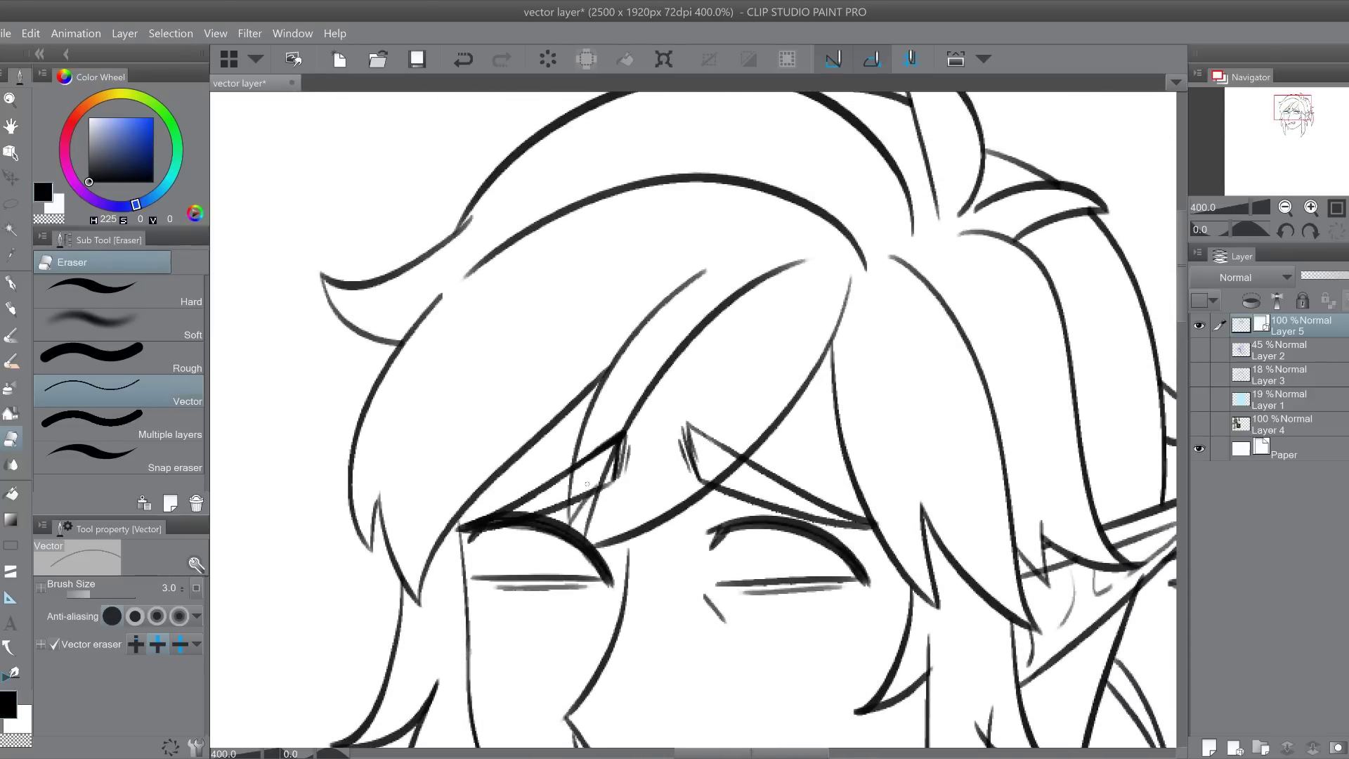
left_click(571, 486)
left_click(600, 472)
left_click(602, 482)
left_click(728, 470)
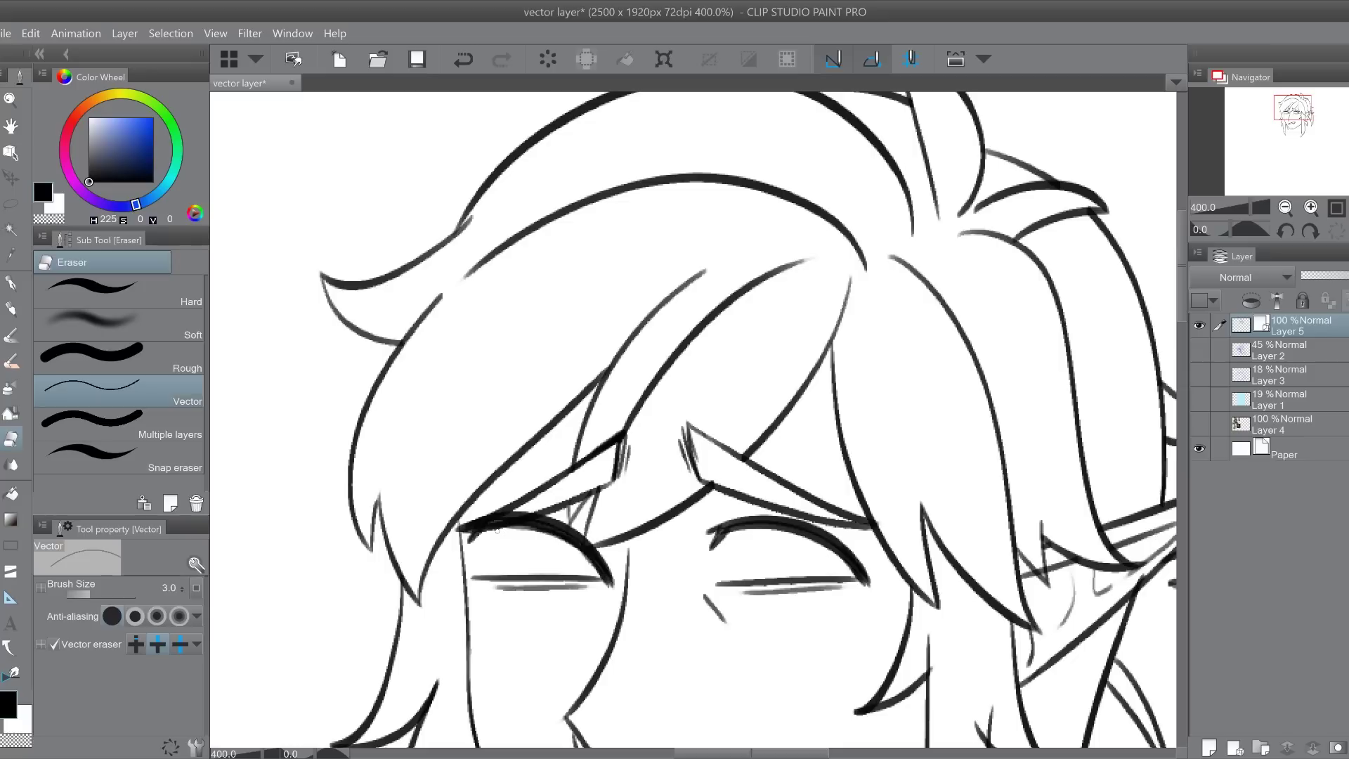
left_click(496, 522)
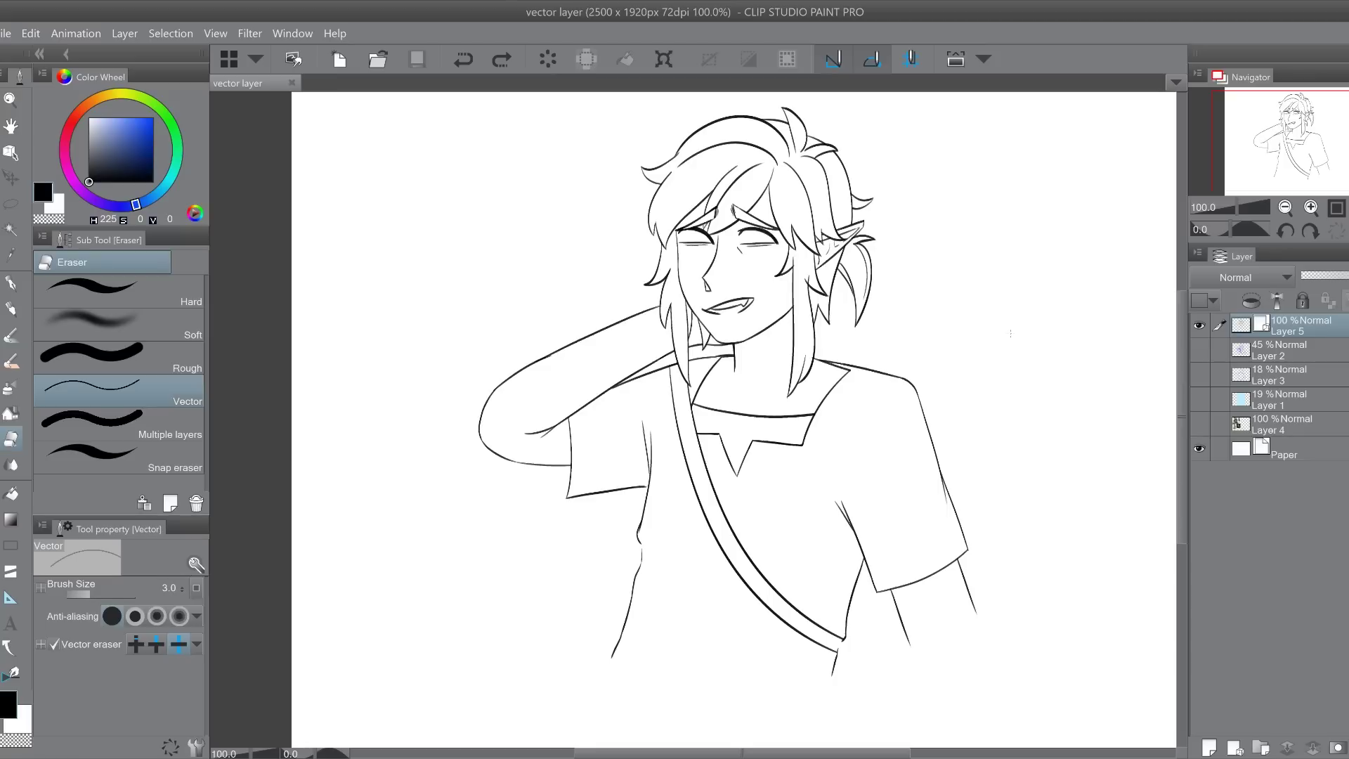
key("o")
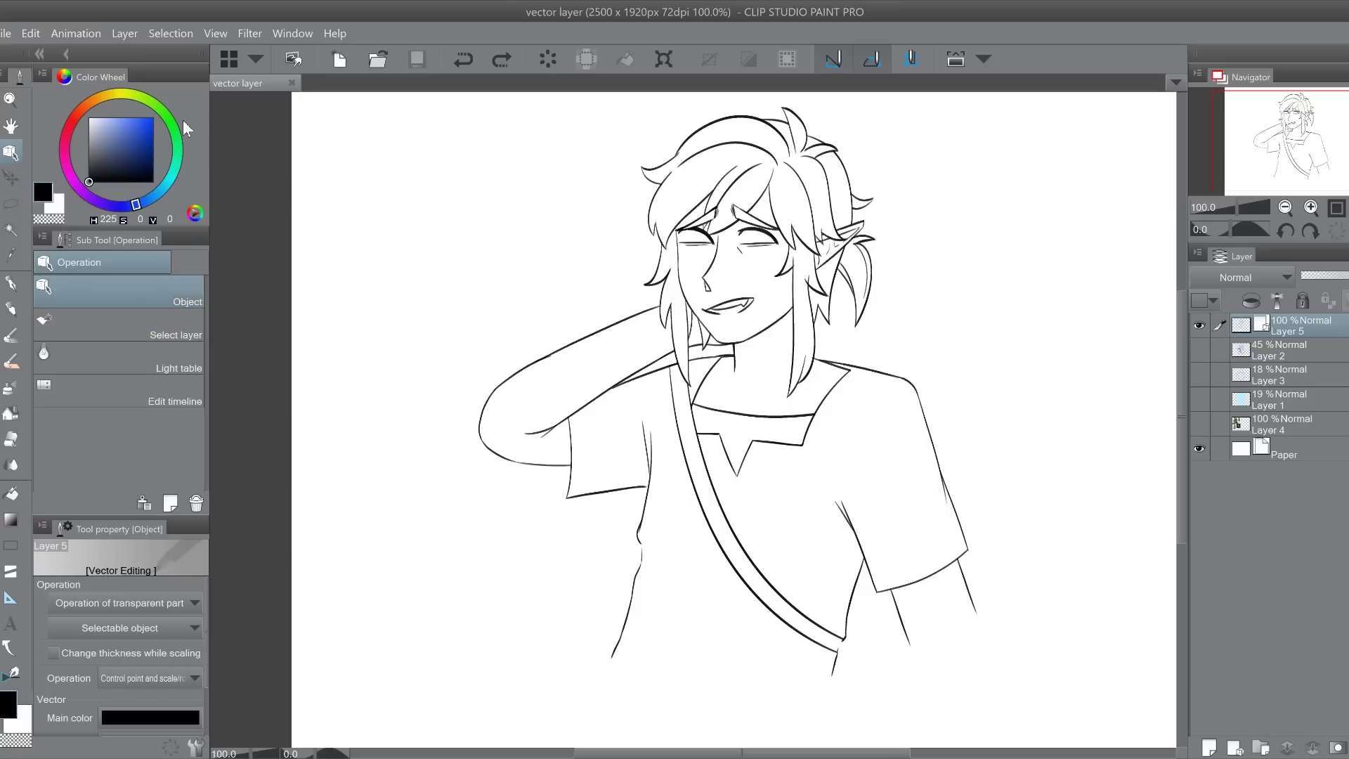
key("ctrl+plus")
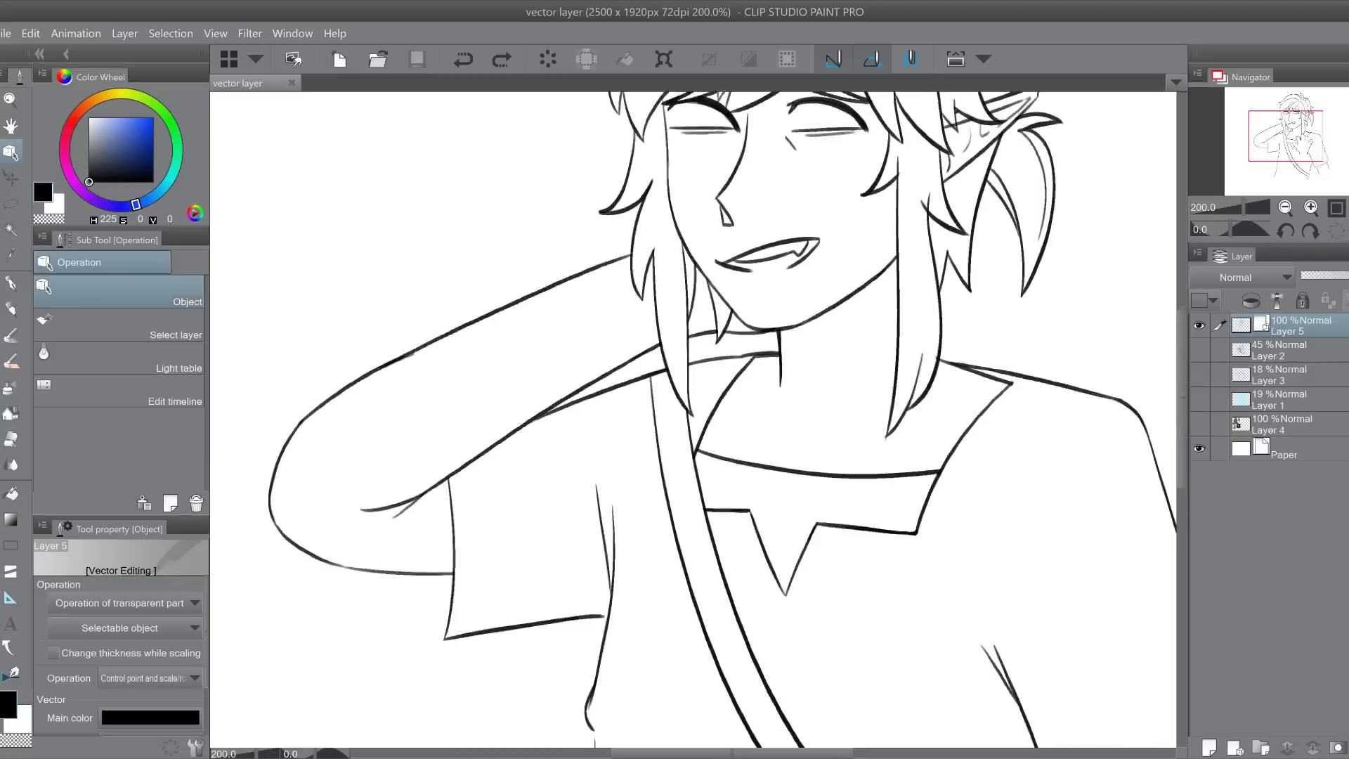
left_click(608, 435)
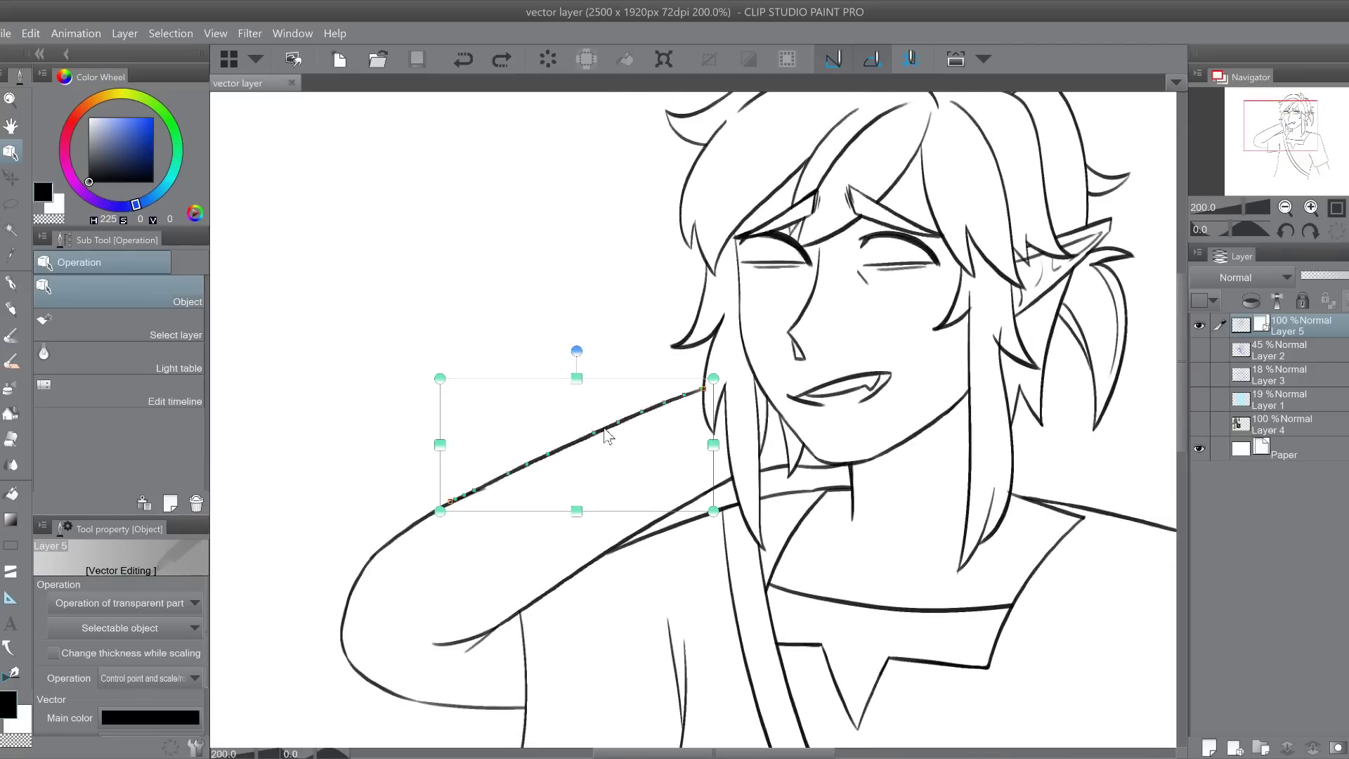
key("ctrl+plus")
scroll(693, 420, "left", 5)
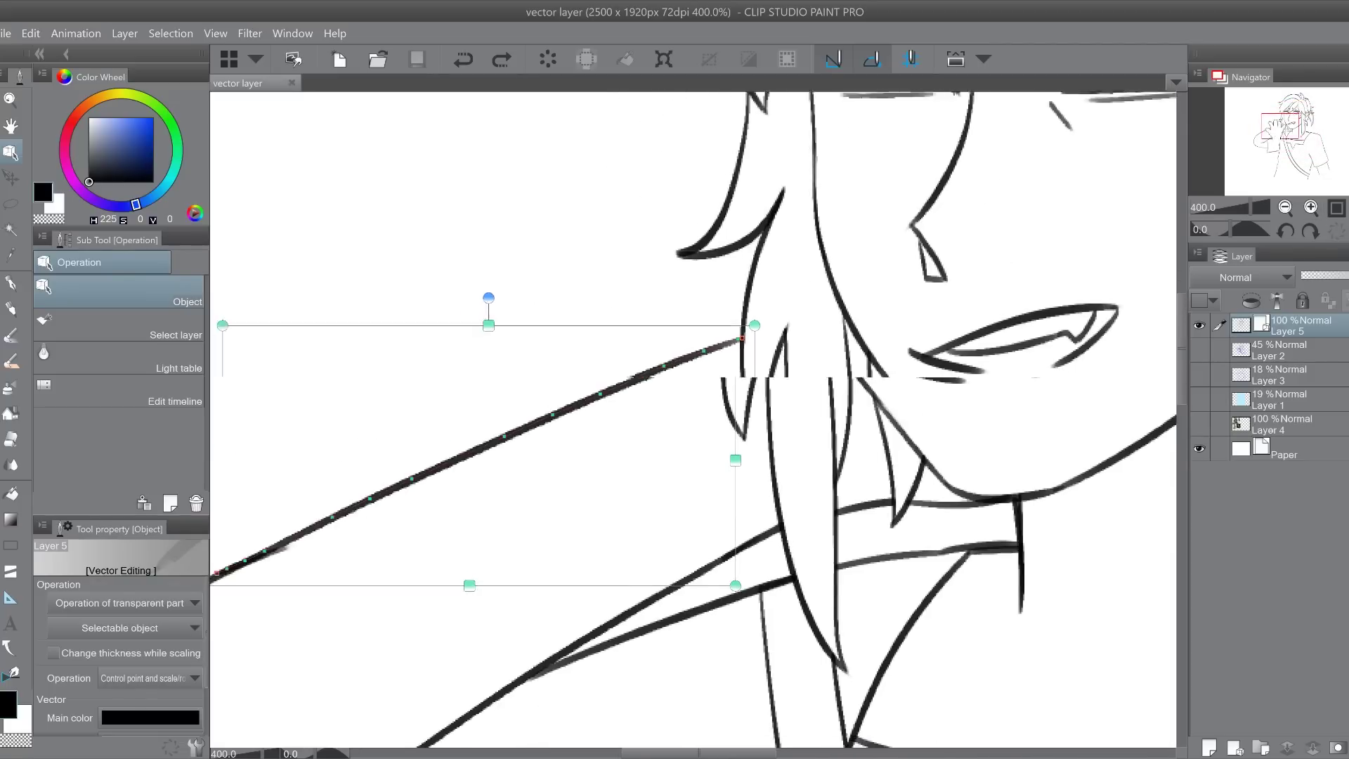
scroll(701, 386, "left", 1)
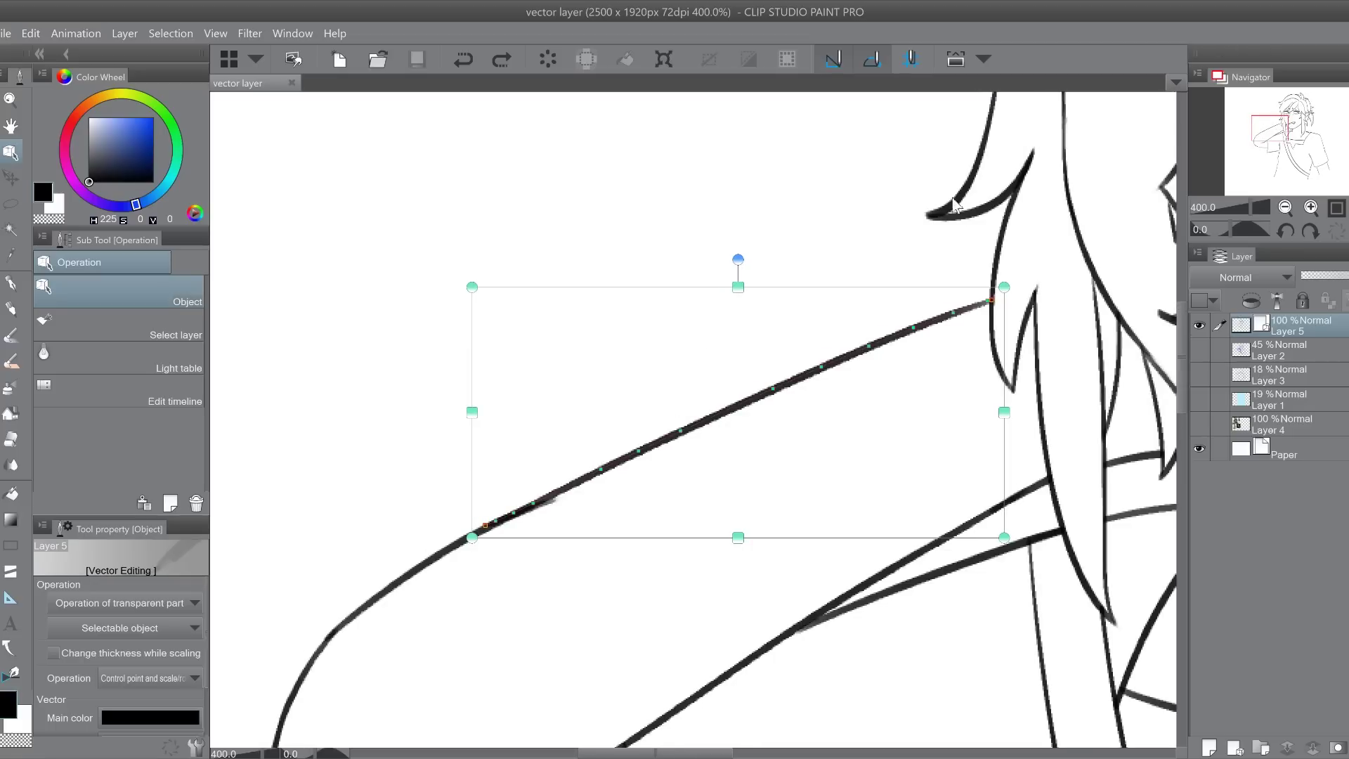
left_click_drag(874, 342, 866, 295)
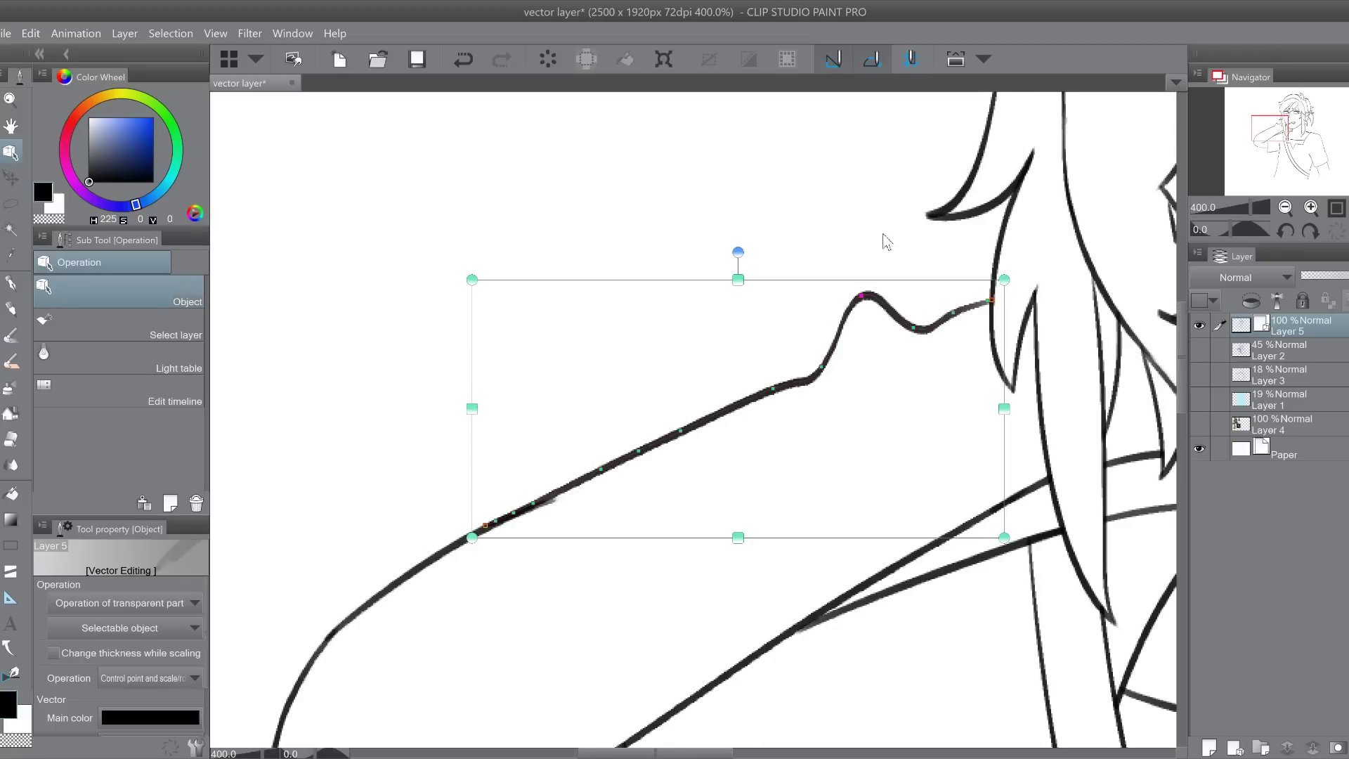
key("ctrl+z")
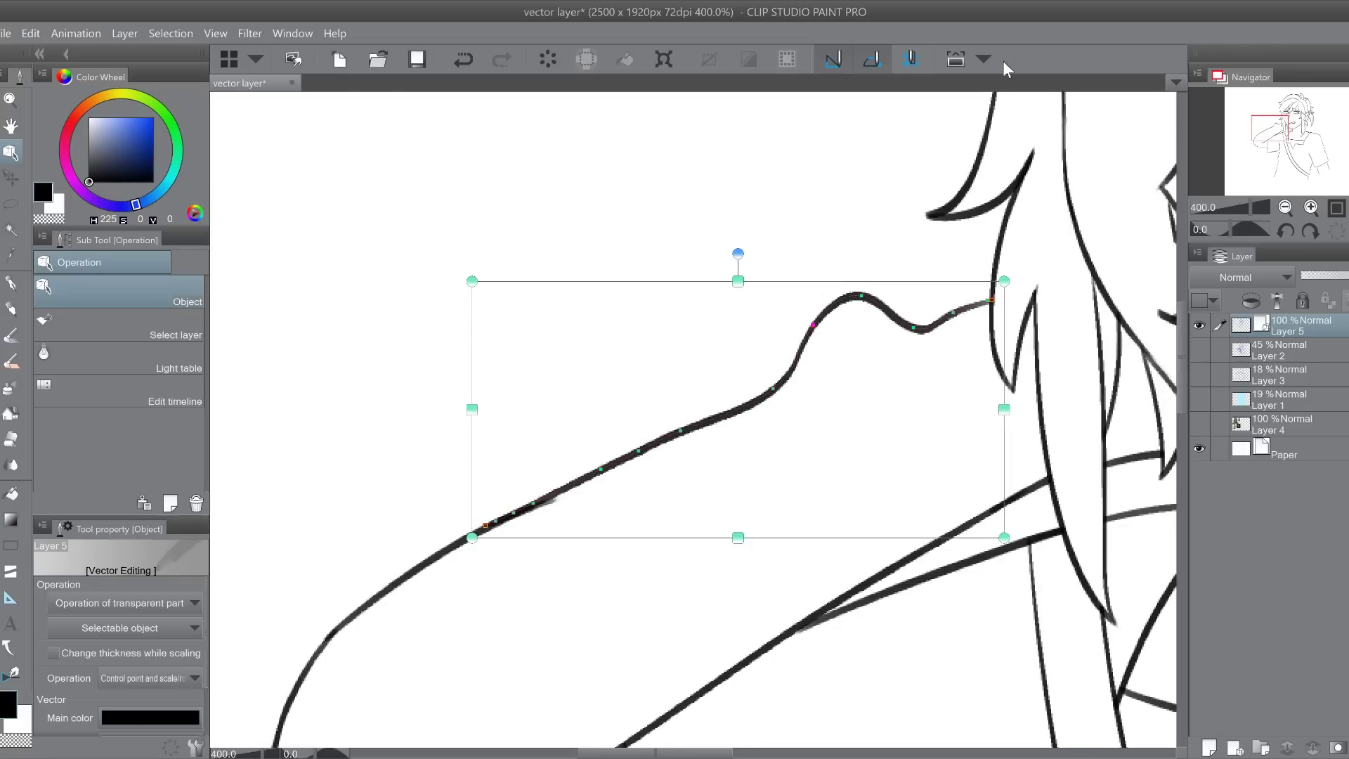
key("ctrl+z")
left_click(1285, 207)
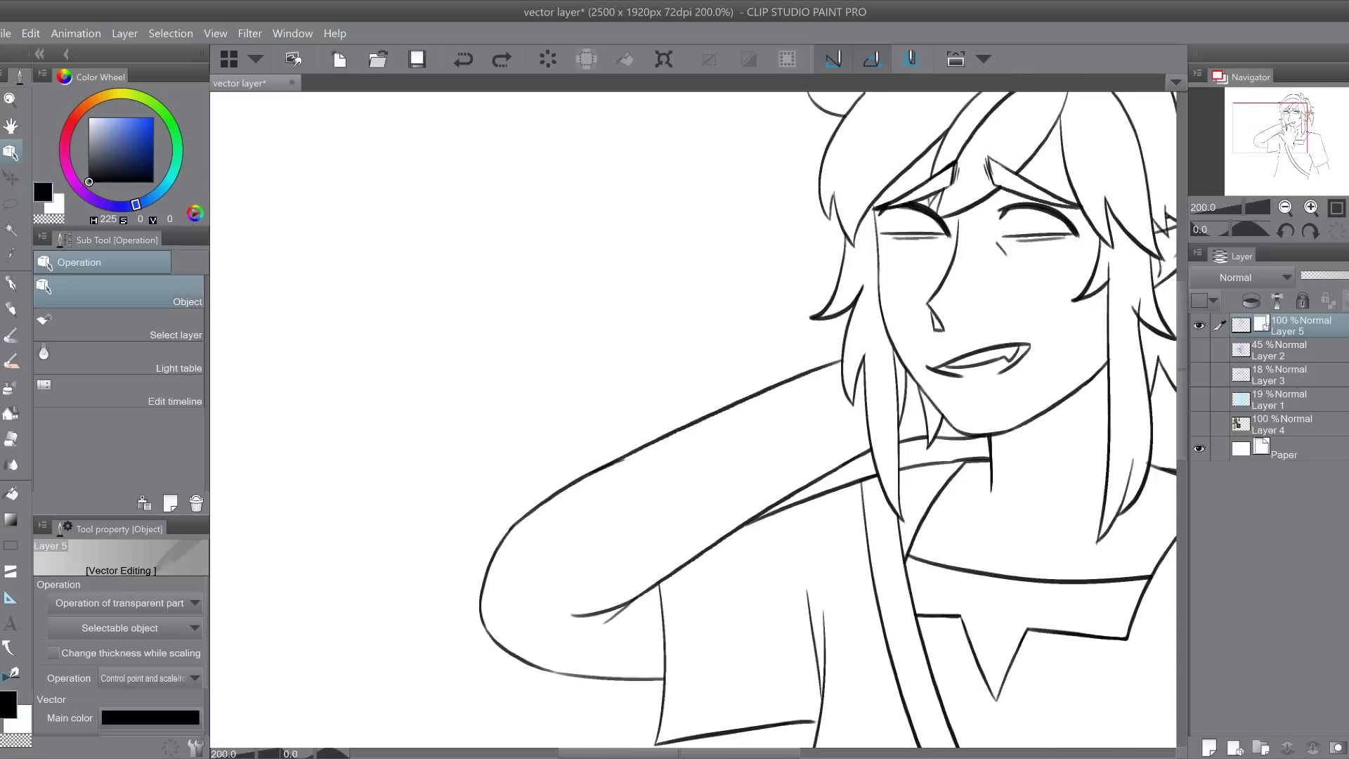
left_click(1285, 207)
left_click(1311, 208)
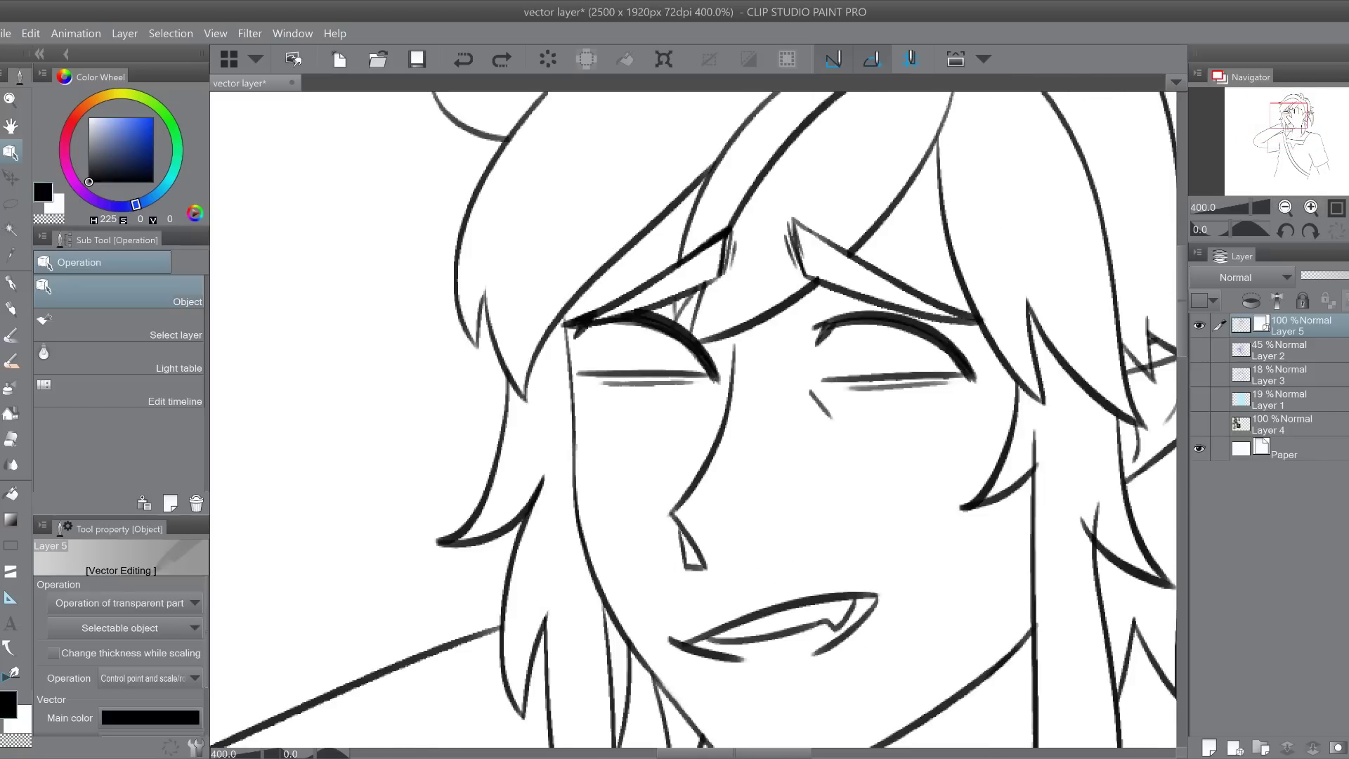
left_click(1310, 208)
scroll(693, 422, "down", 2)
left_click(545, 394)
scroll(693, 422, "down", 2)
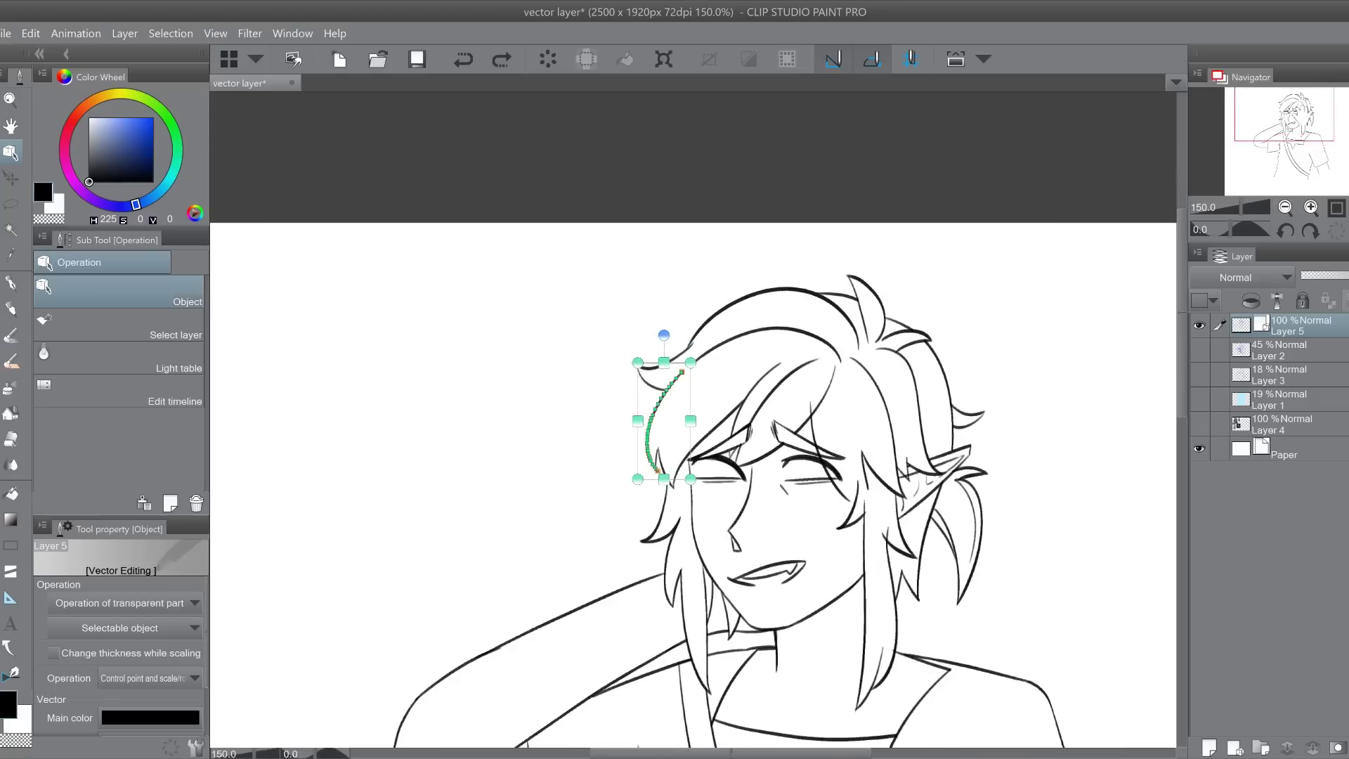
- Deselect the stroke, show Layer 2's blue colour layer over the lineart, and pick the Correct line tool
key("ctrl+d")
left_click_drag(693, 422, 624, 386)
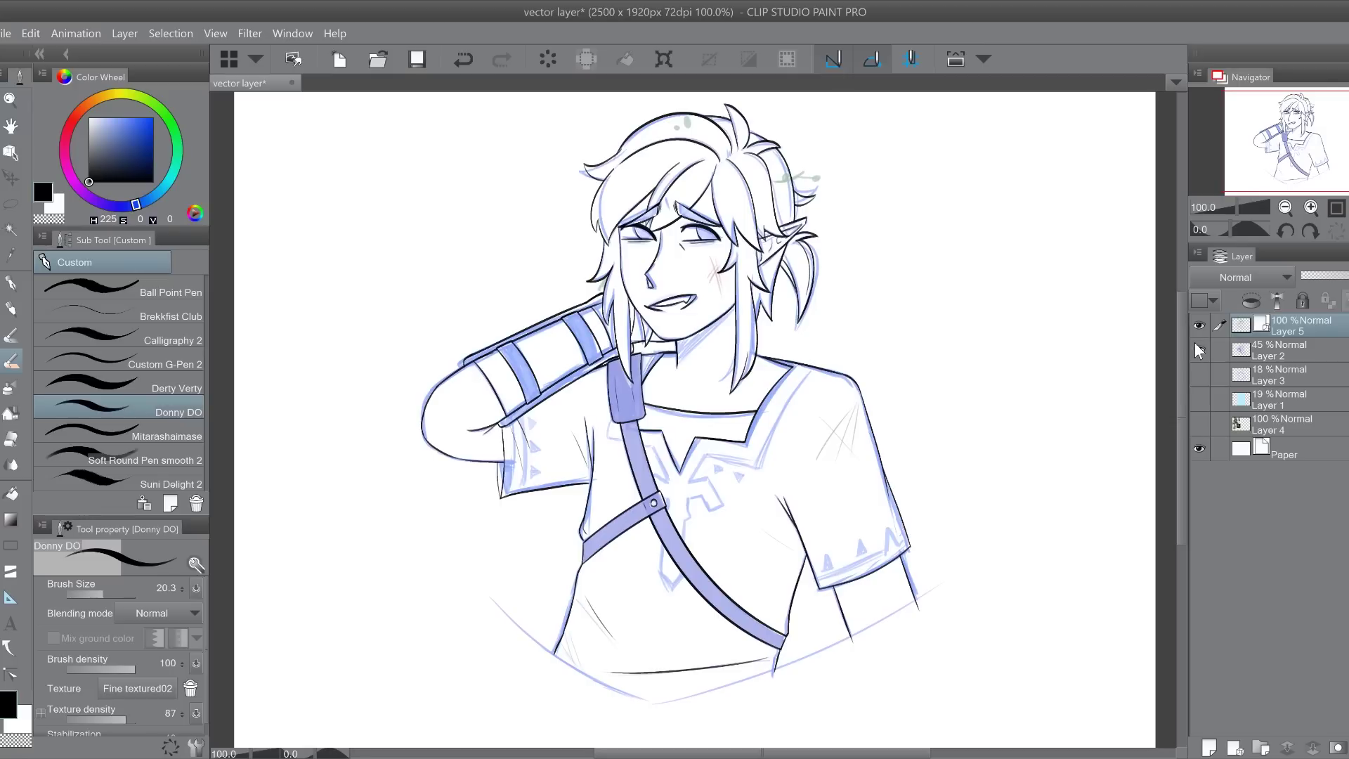
left_click(1197, 346)
left_click(1200, 352)
left_click(1199, 350)
left_click(11, 676)
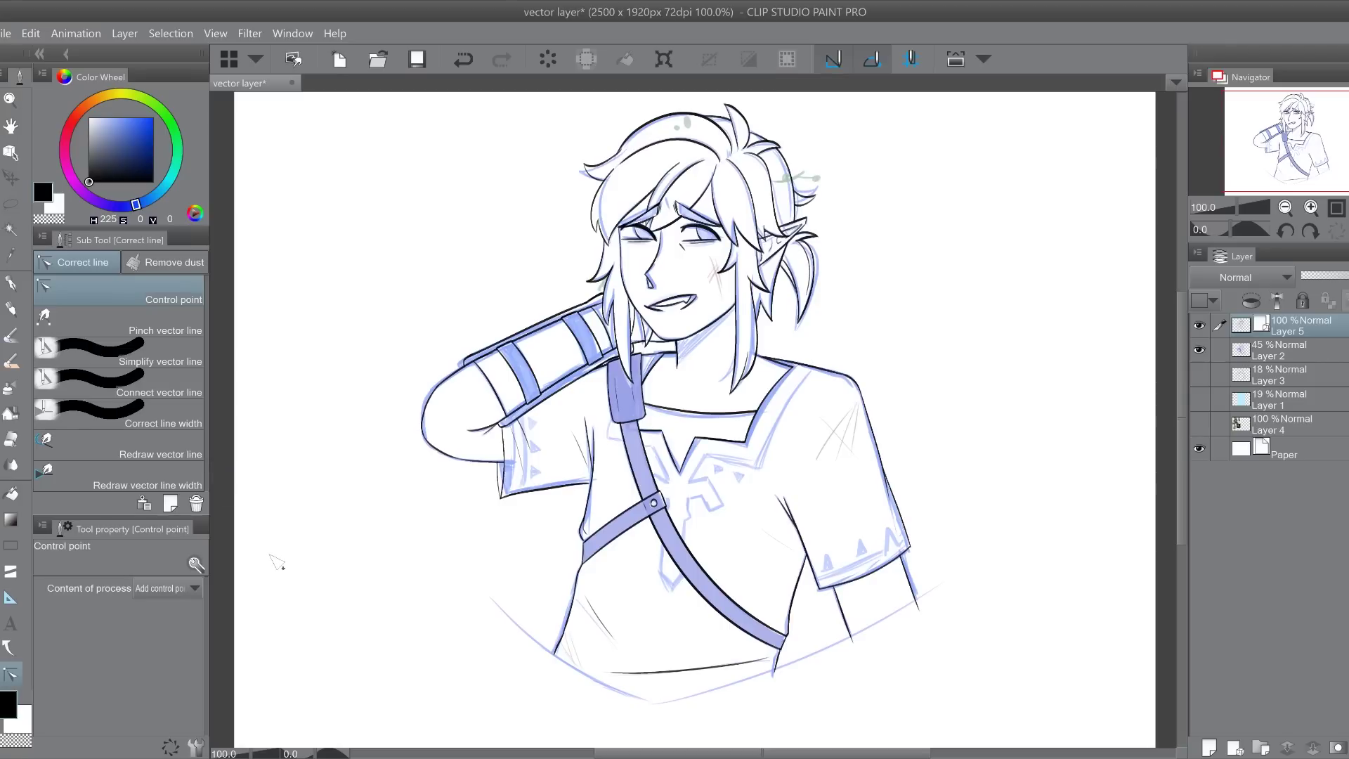
- Hide Layer 2 and set the Correct line width tool to Thicken width 1.8
left_click(1199, 349)
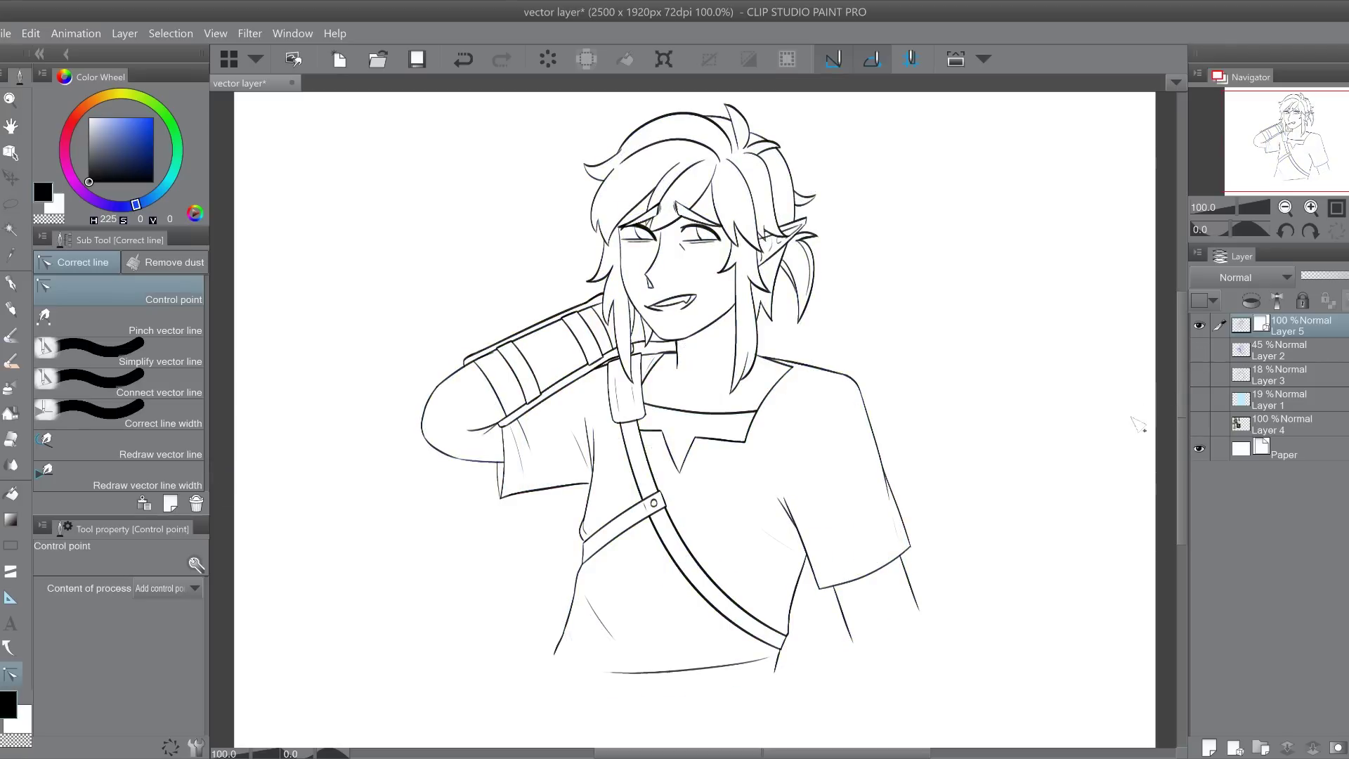
left_click(183, 417)
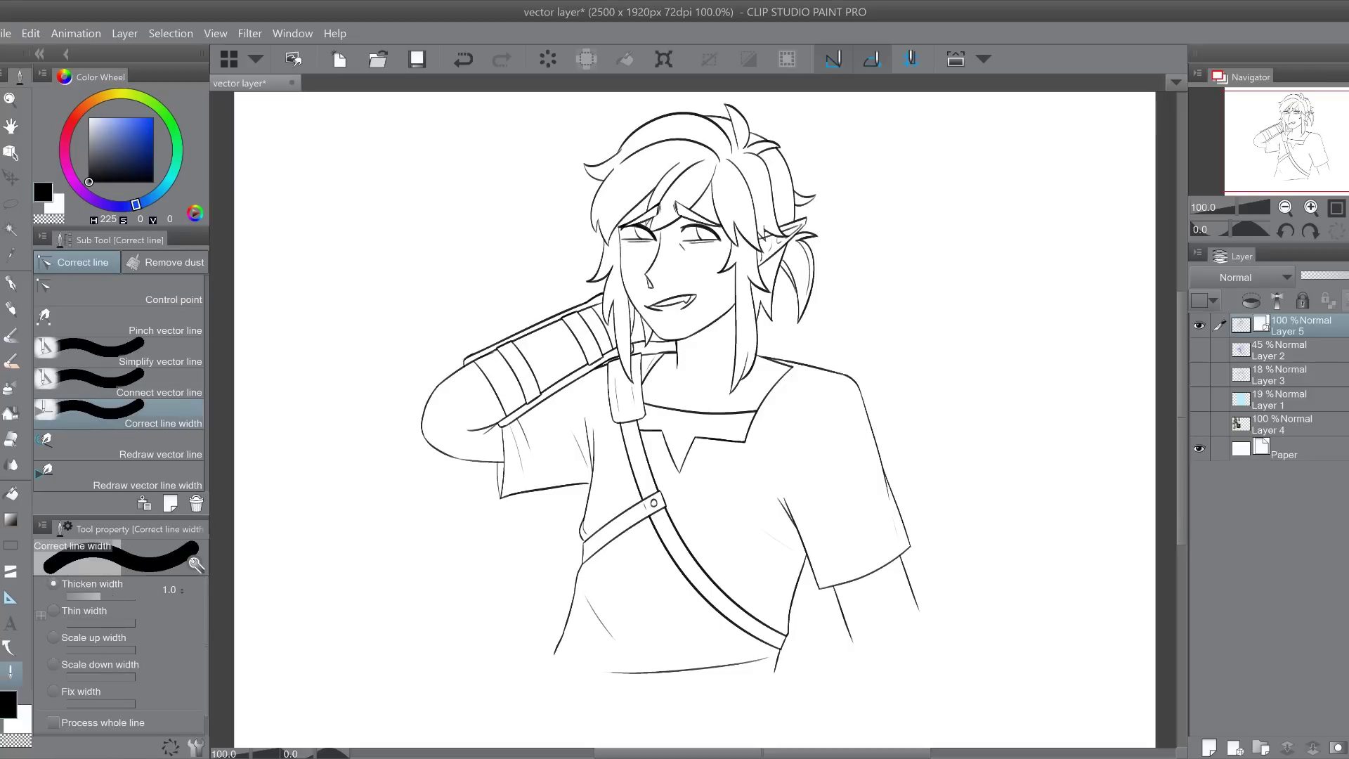
left_click(1310, 207)
left_click_drag(1324, 166, 1292, 131)
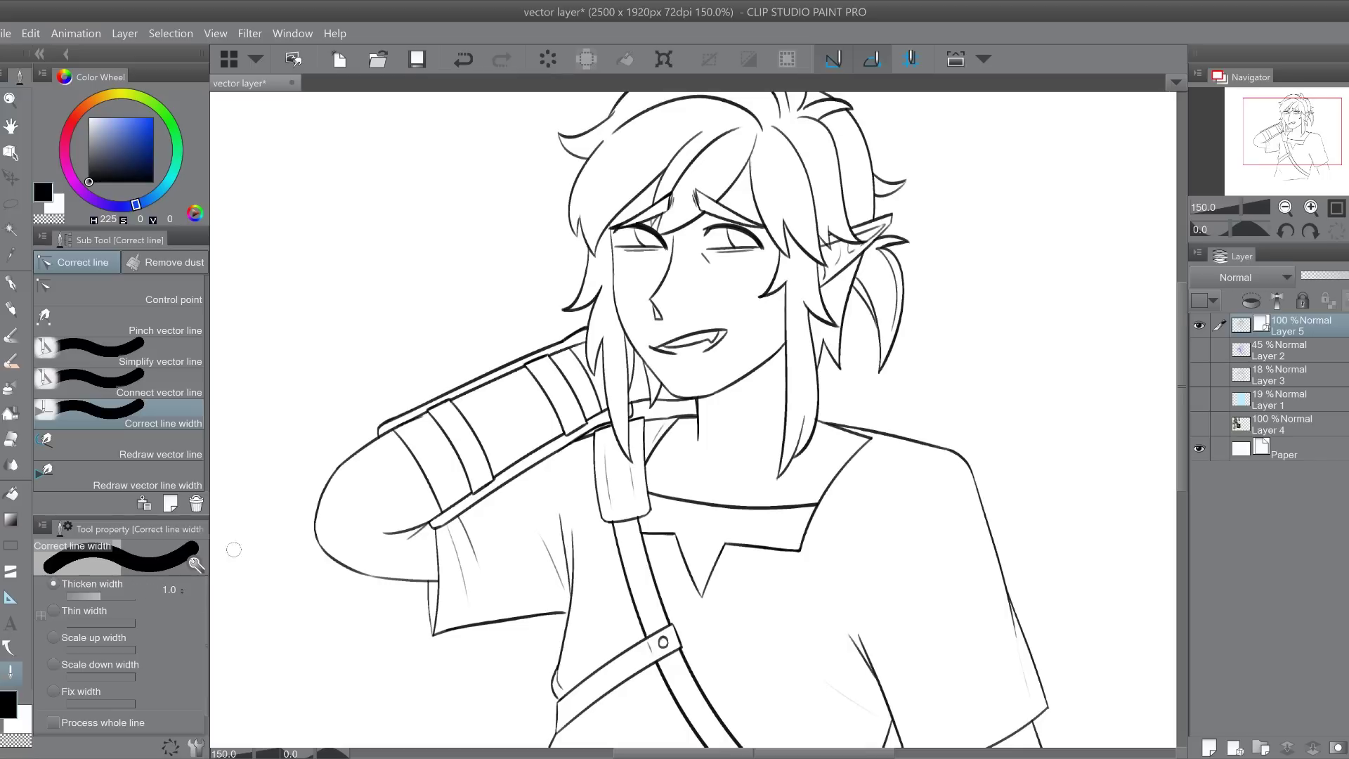
left_click(108, 596)
left_click(110, 593)
- Test-thicken the lines left of and beside the eye at 200% zoom
left_click(1310, 207)
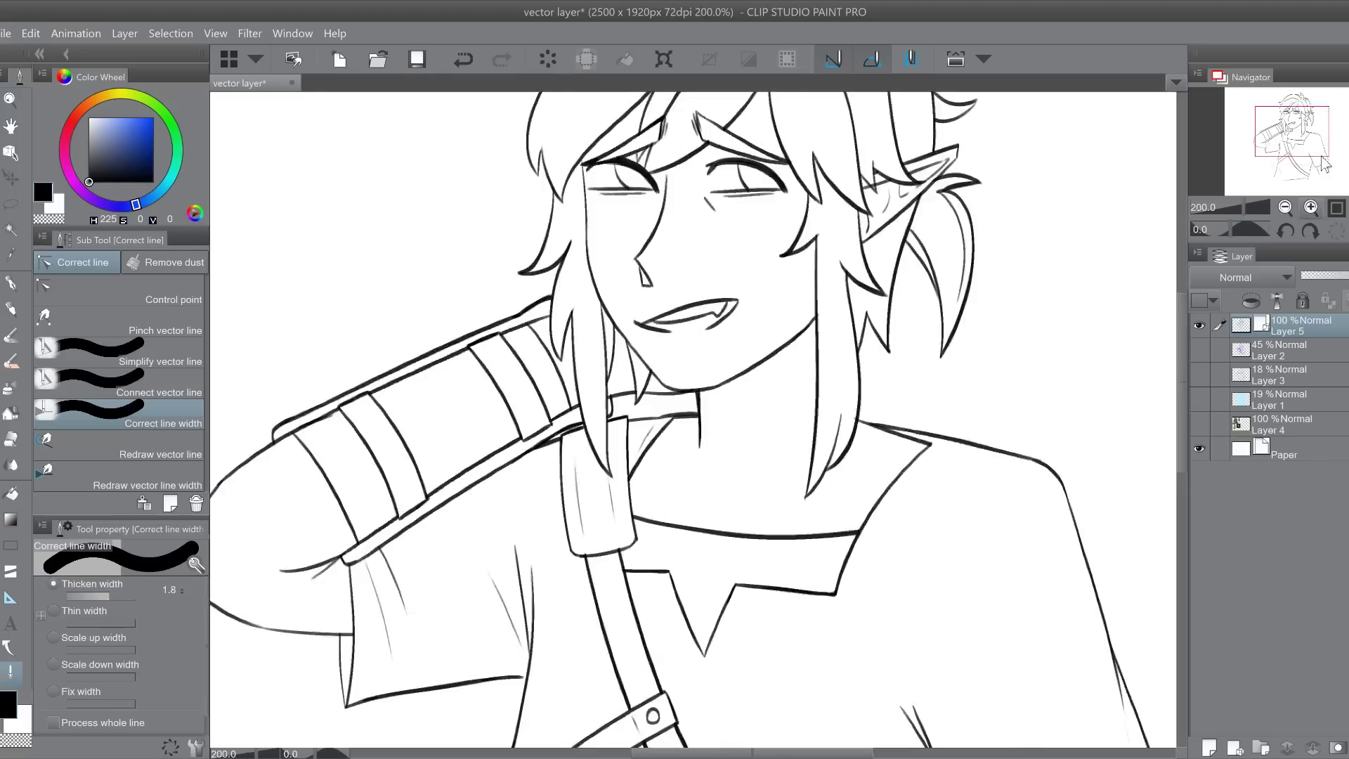
left_click_drag(1308, 137, 1323, 99)
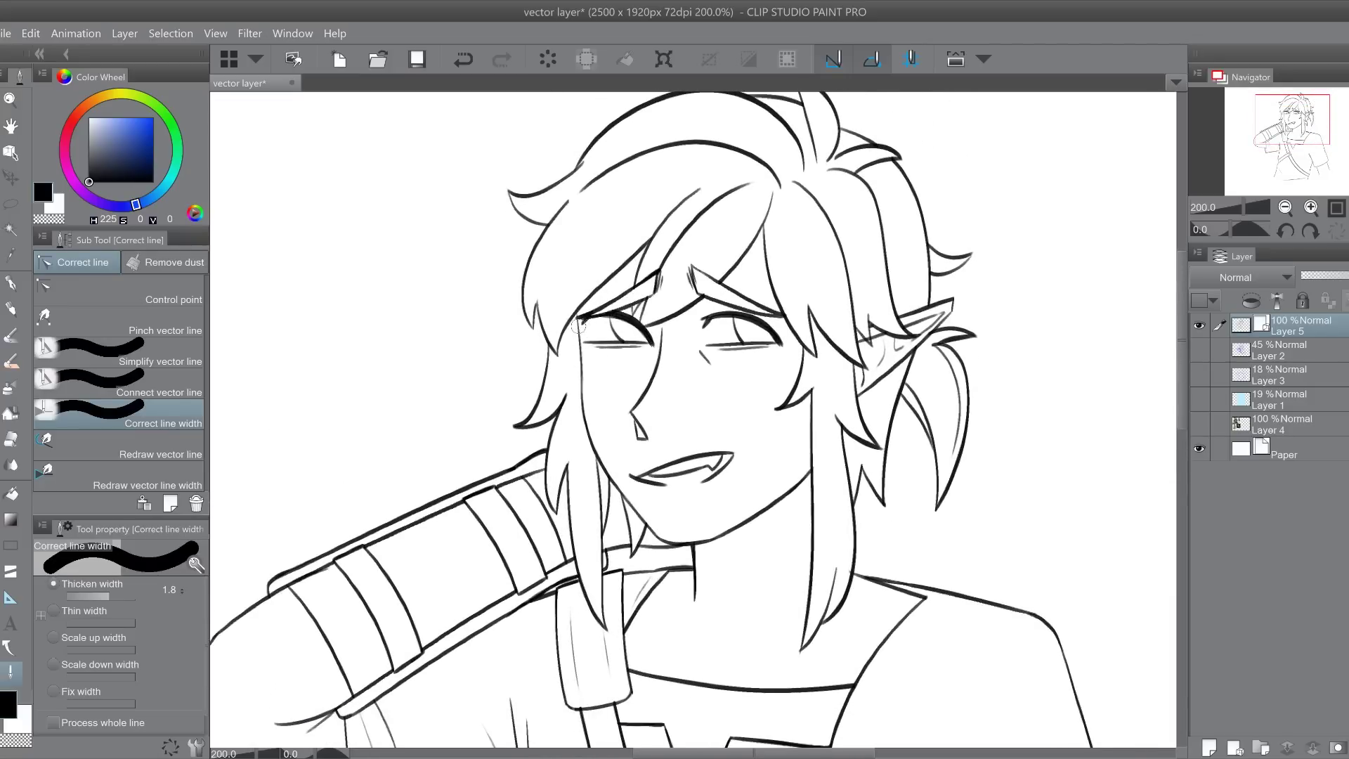
left_click_drag(576, 312, 584, 394)
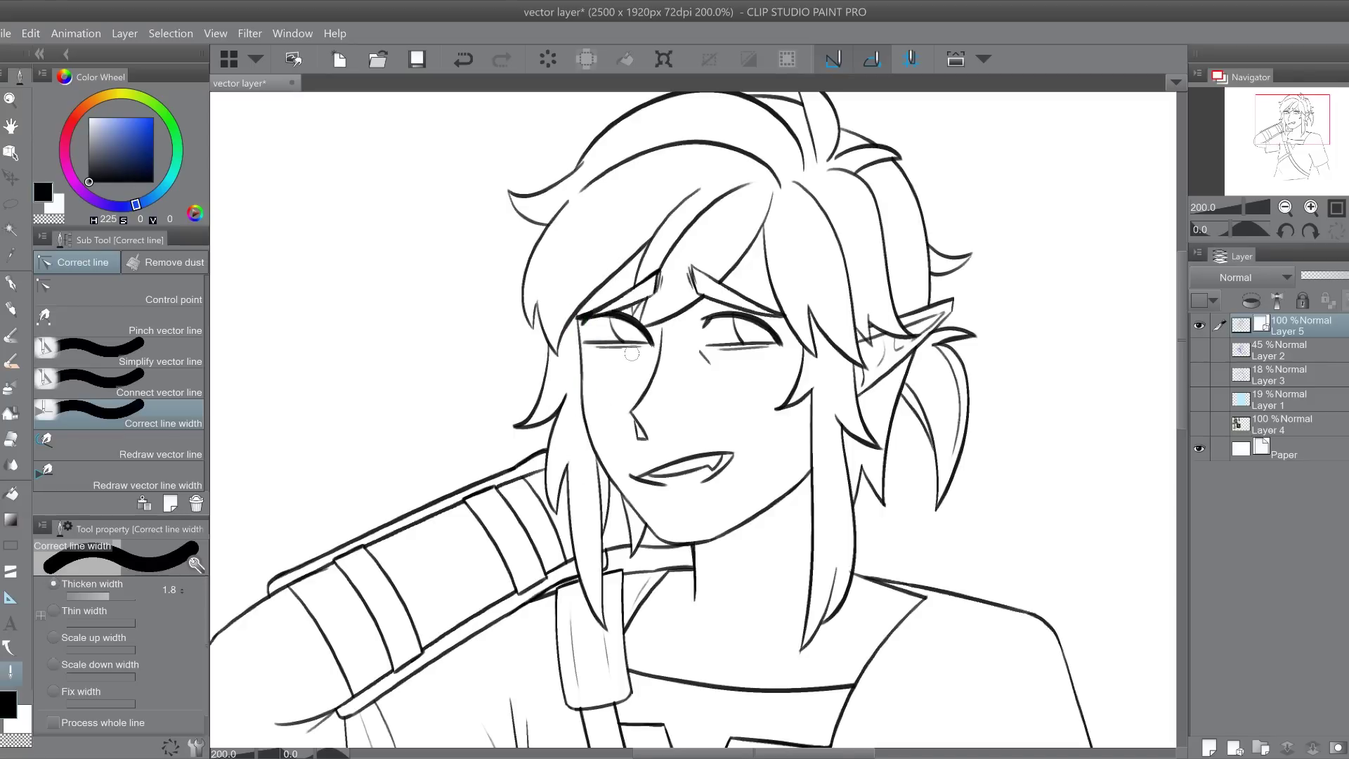
left_click(1310, 207)
left_click(1310, 207)
left_click_drag(1310, 168, 1288, 170)
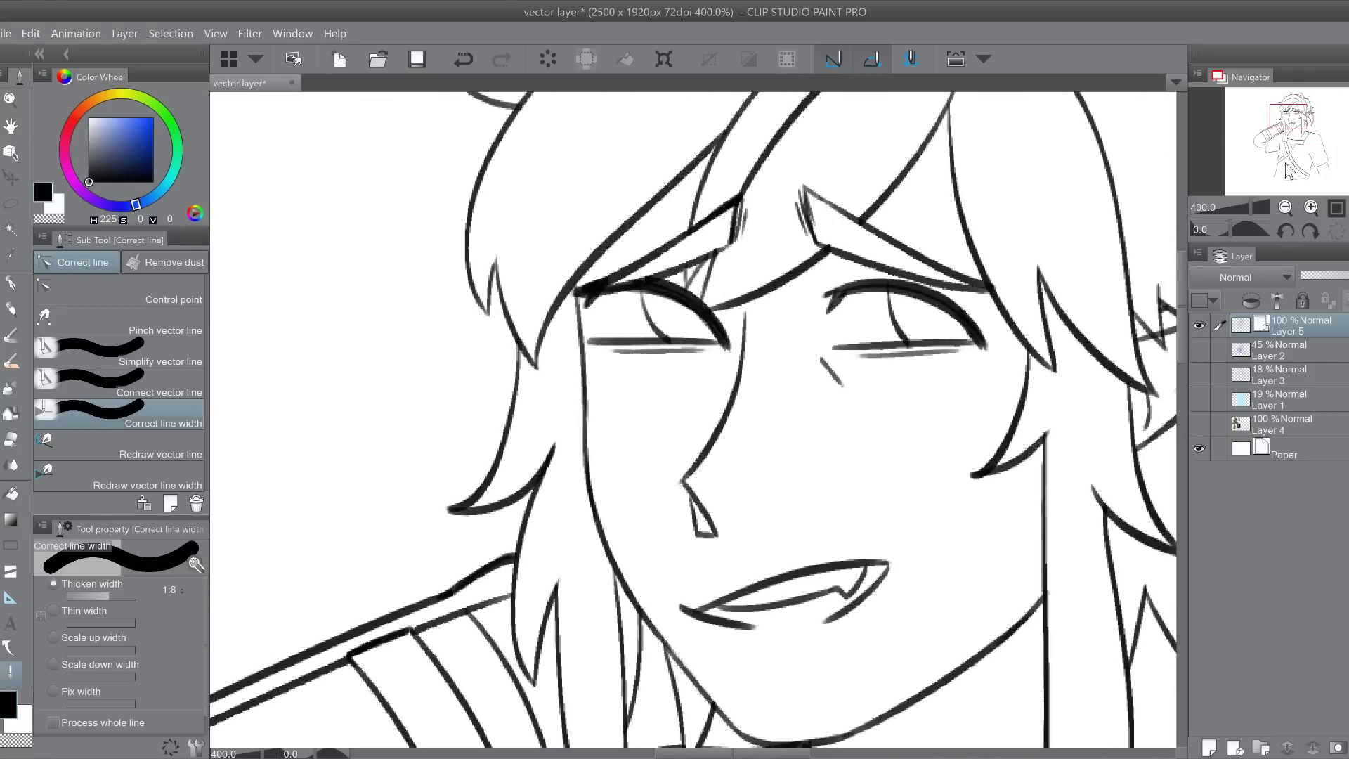
left_click(1285, 207)
left_click(1285, 208)
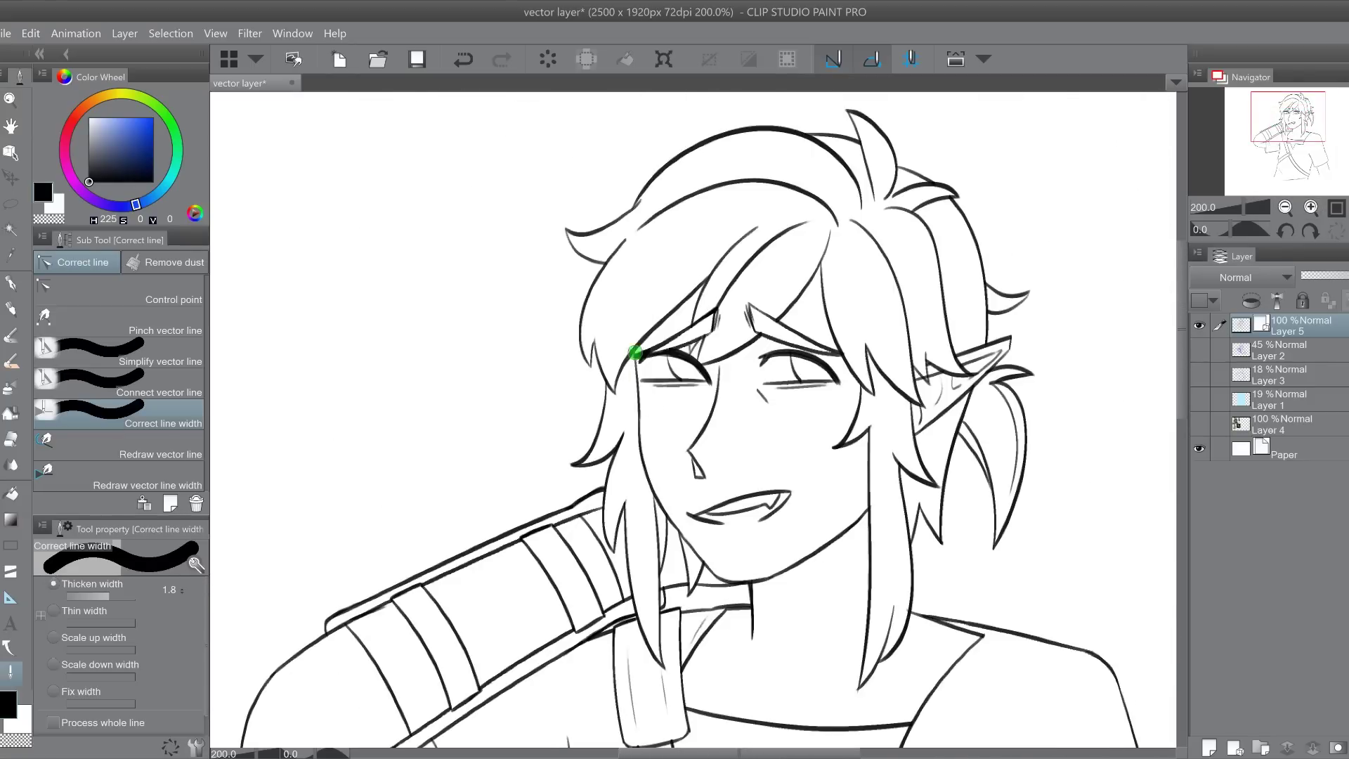
left_click_drag(634, 351, 639, 468)
left_click_drag(636, 348, 637, 495)
left_click(1285, 207)
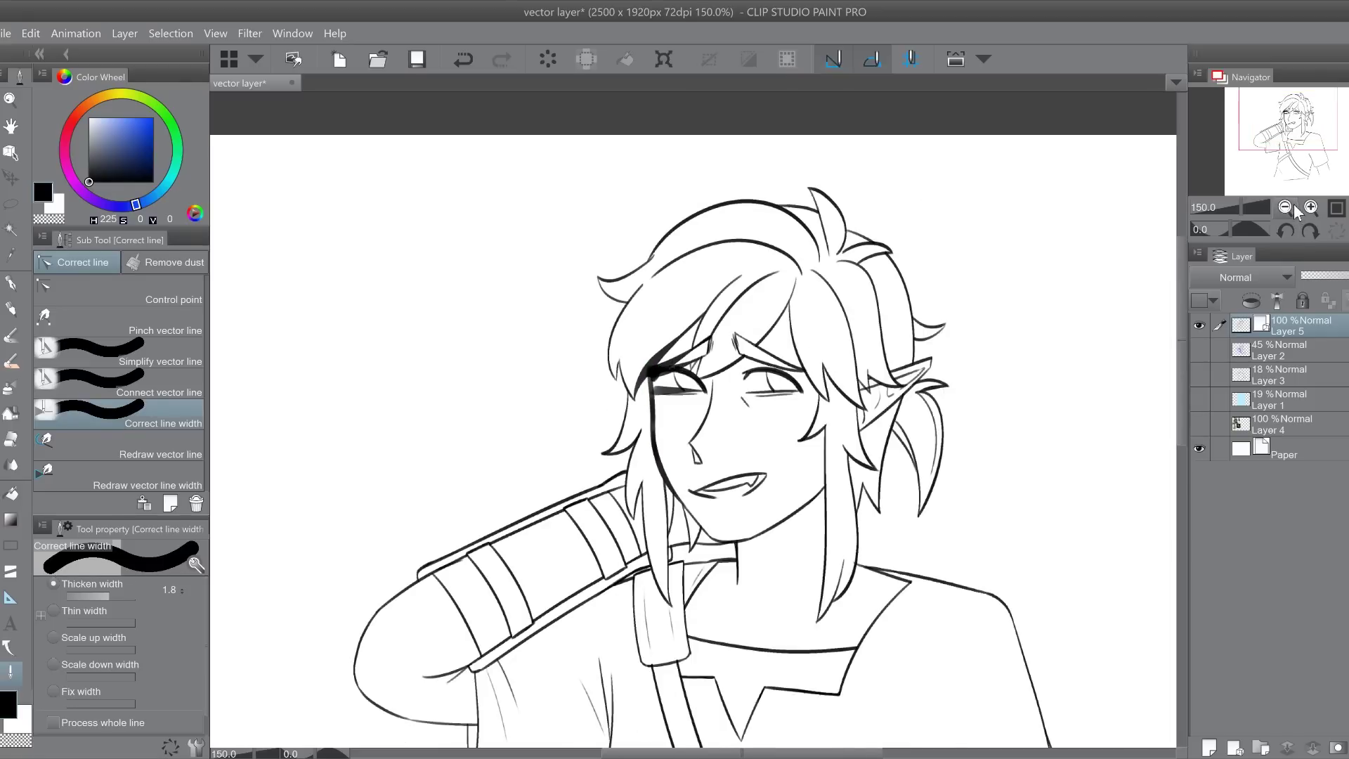
left_click(1293, 207)
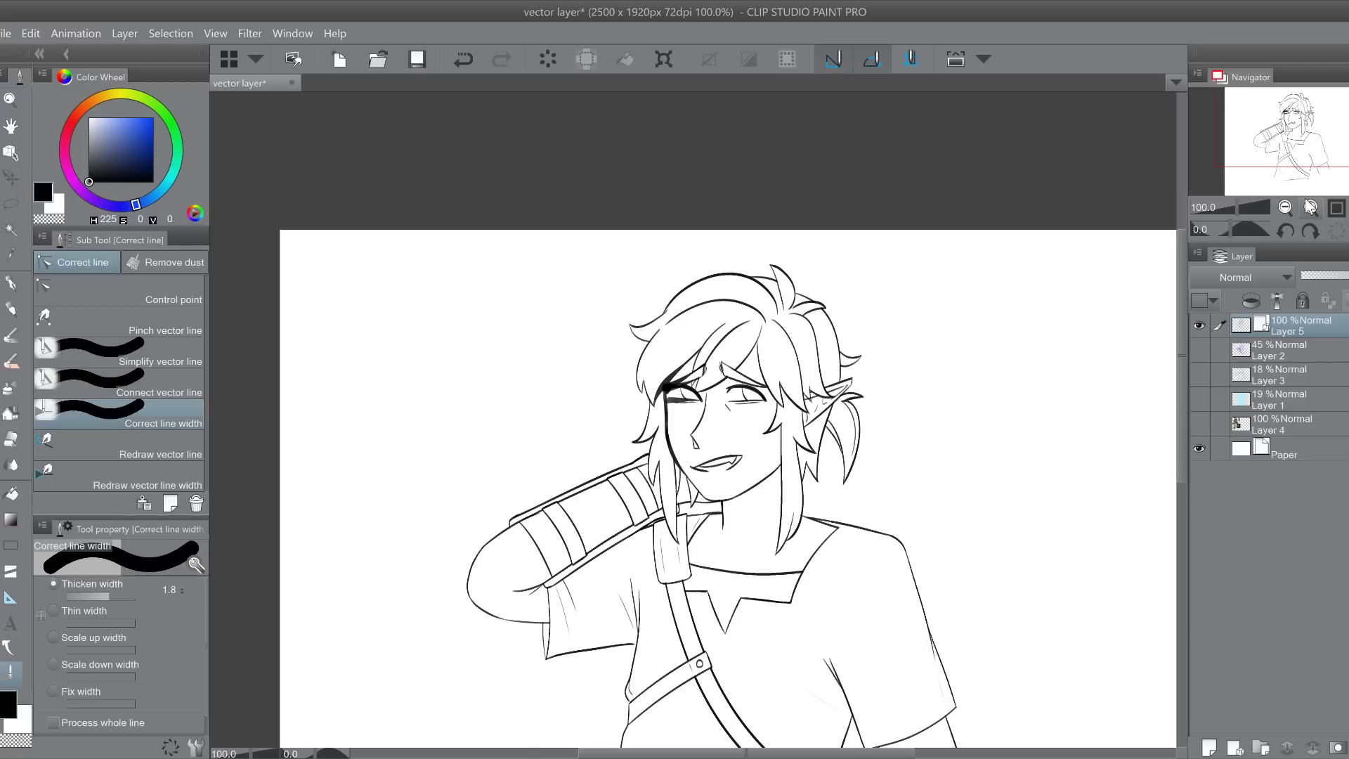
left_click(1310, 207)
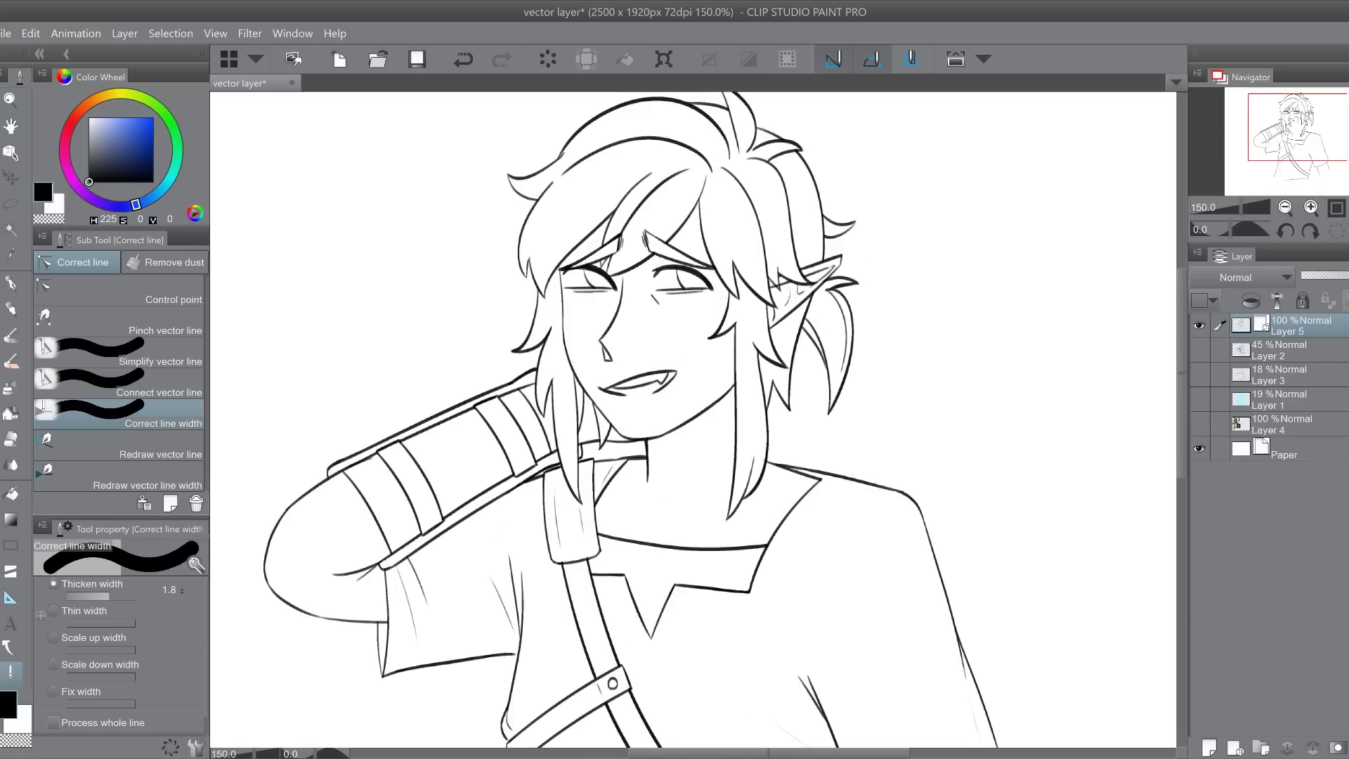
- Test-thicken the jaw, ear, hair and arm outlines, undoing the jaw and later strokes
mouse_move(741, 373)
left_mouse_down()
mouse_move(678, 425)
mouse_move(702, 400)
left_mouse_up()
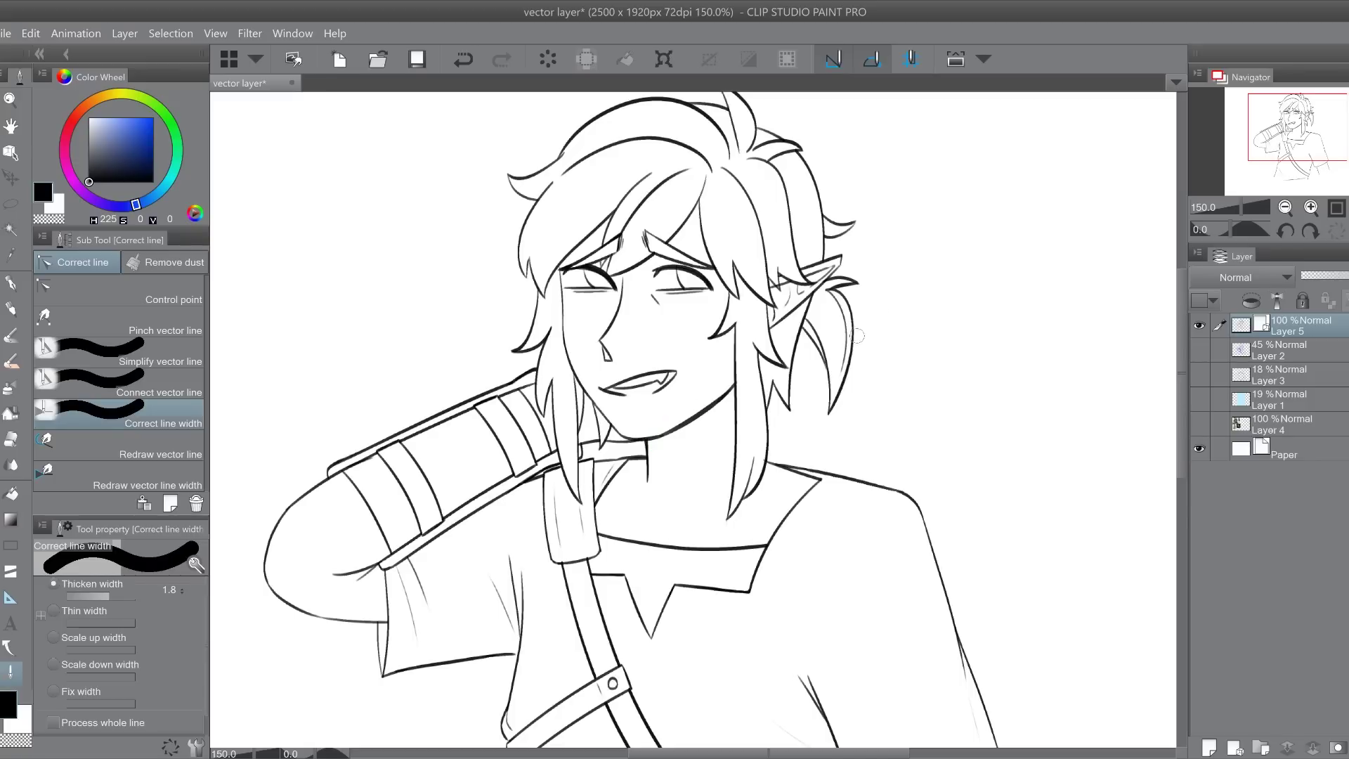
key("ctrl+z")
key("ctrl+z")
key("ctrl+z")
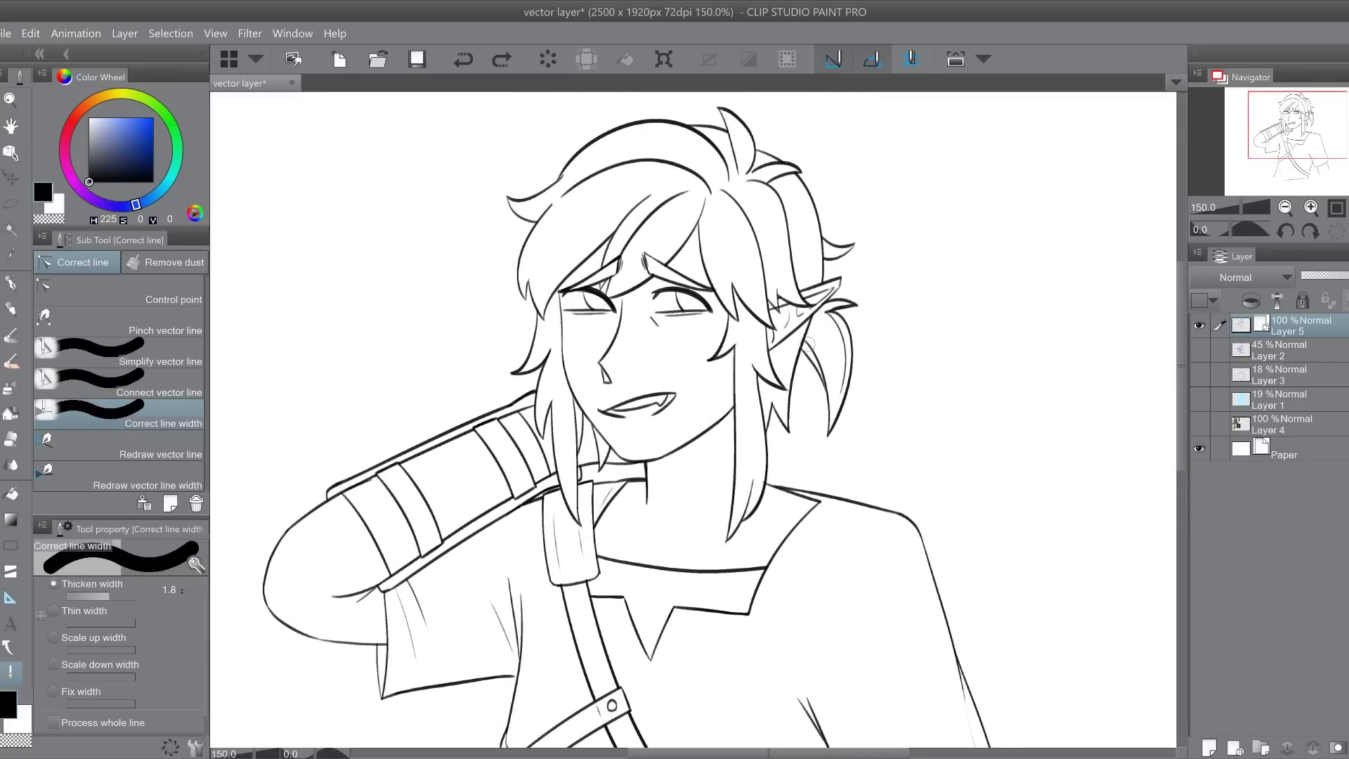
left_click_drag(808, 342, 783, 441)
left_click_drag(542, 212, 521, 295)
left_click_drag(264, 594, 323, 497)
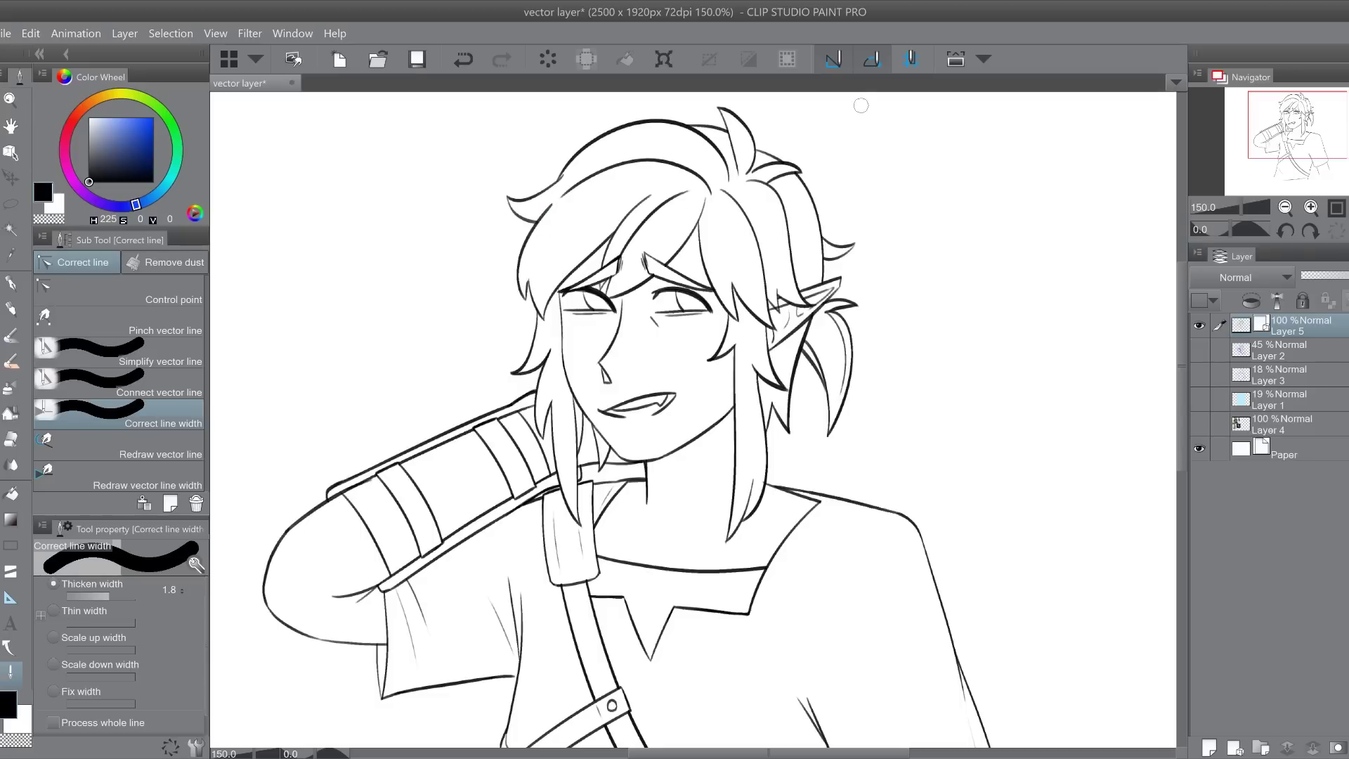
key("ctrl+z")
key("ctrl+z")
key("ctrl+z")
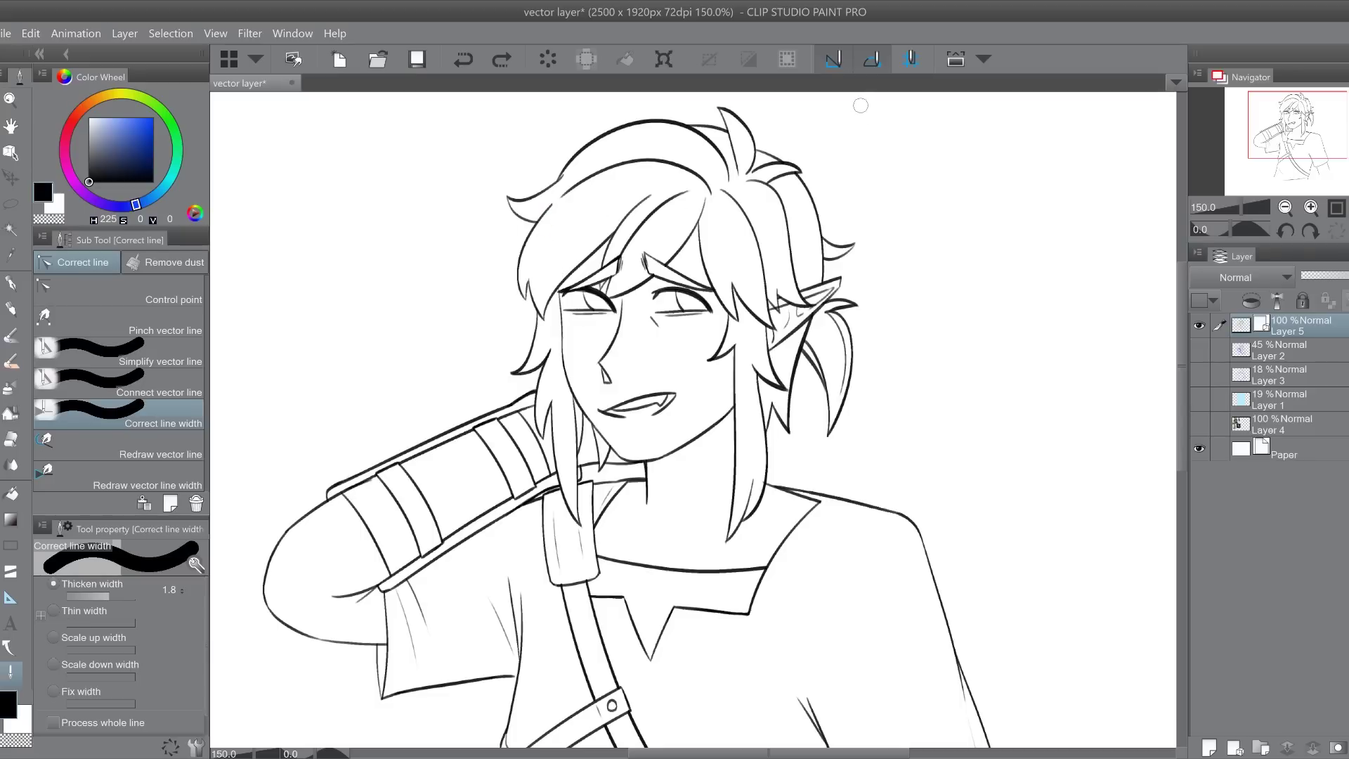
key("ctrl+z")
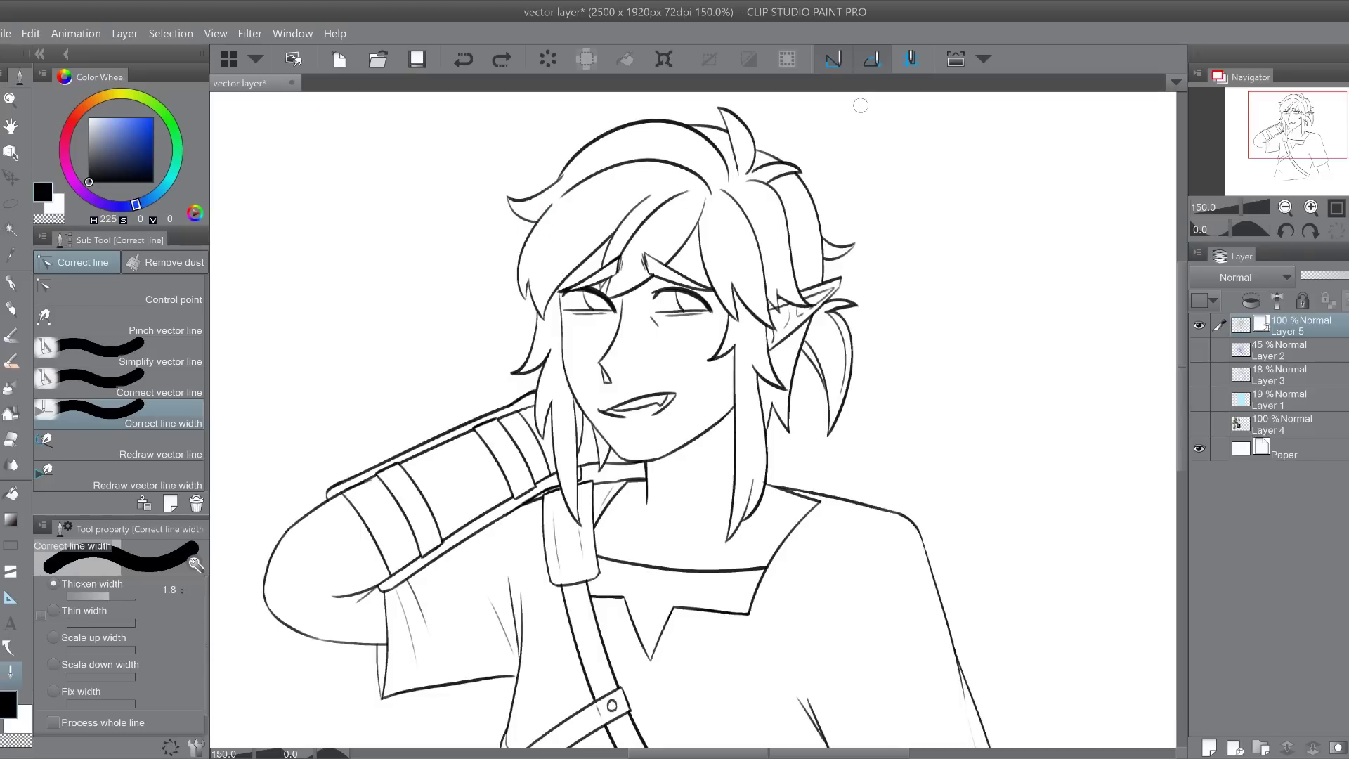
left_click_drag(861, 106, 890, 101)
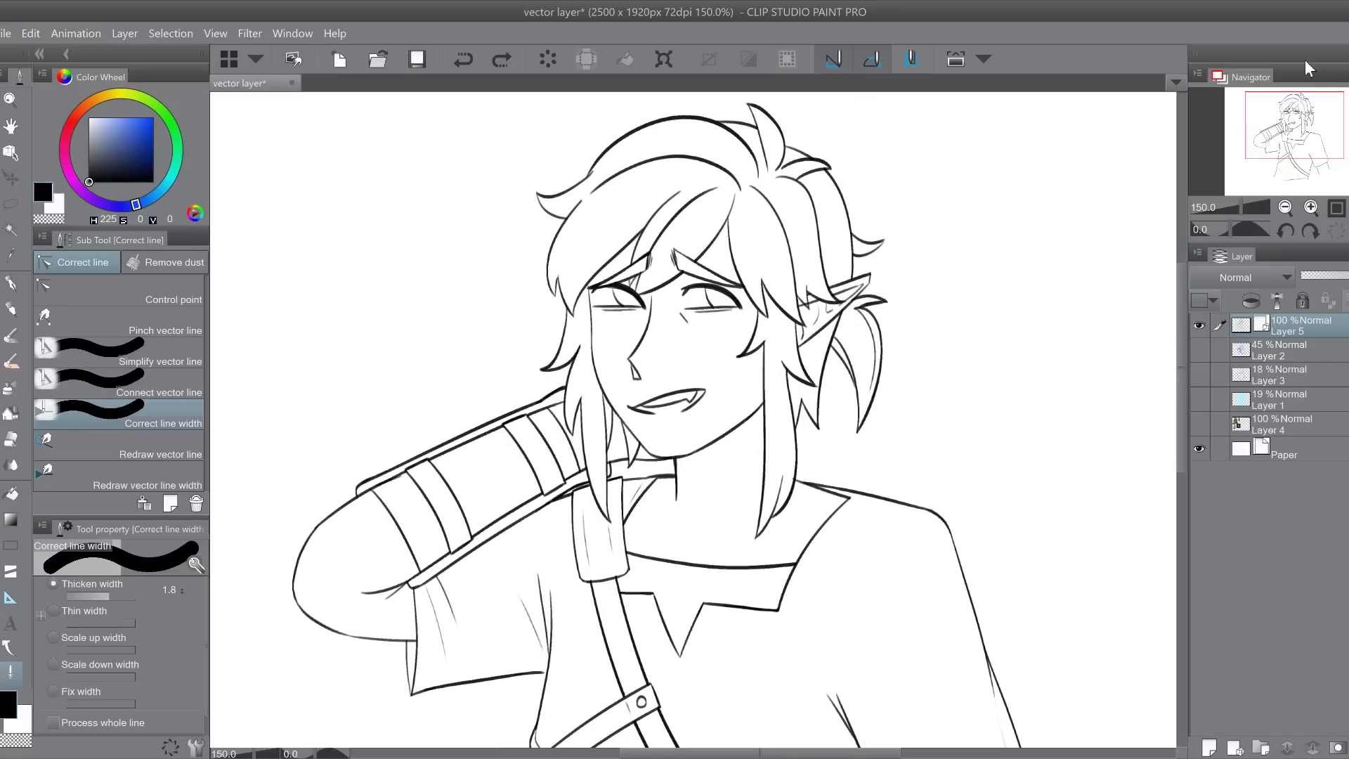
- Switch to Thin width and thin the cheek line at 400% zoom, then undo the last correction
left_click(94, 611)
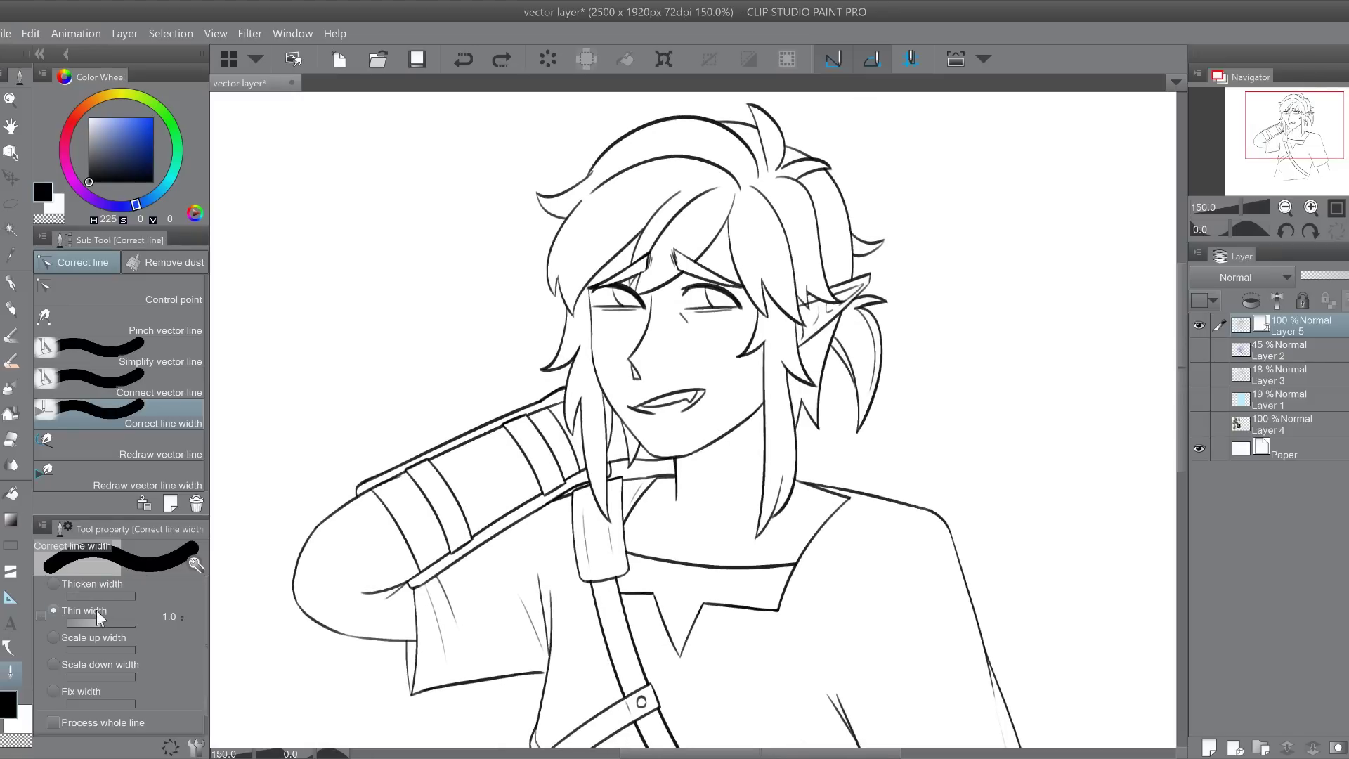
left_click(1310, 207)
left_click(1310, 207)
left_click(1310, 207)
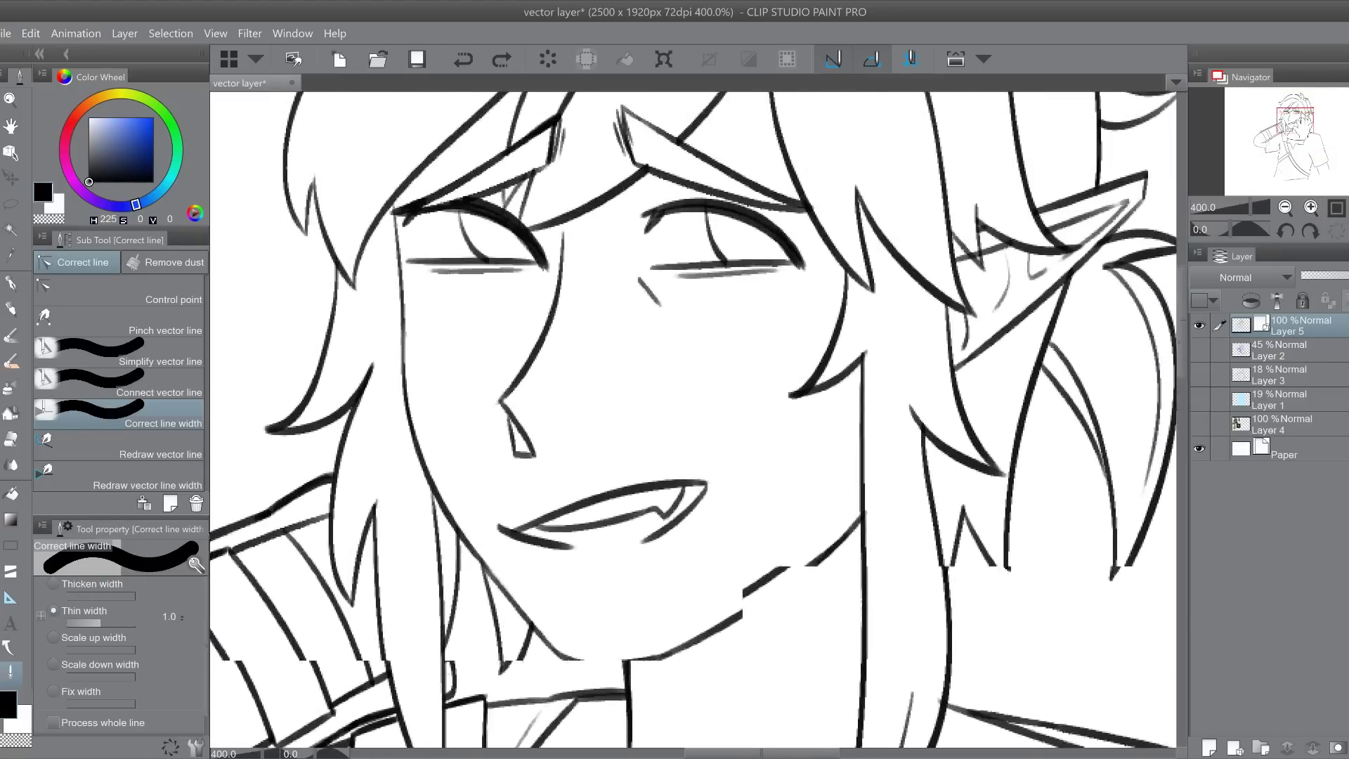
left_click(1285, 207)
left_click(1285, 208)
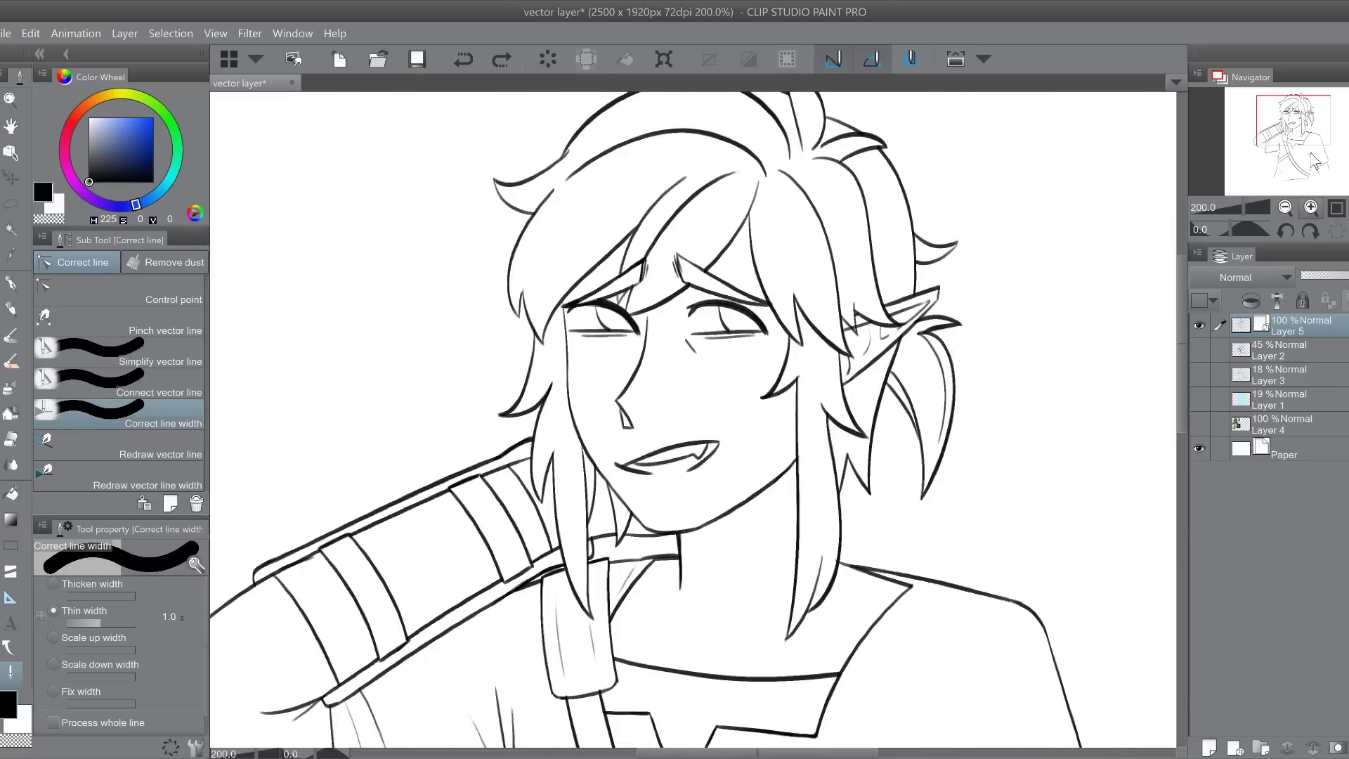
left_click(1310, 207)
left_click(1310, 207)
mouse_move(824, 380)
left_mouse_down()
mouse_move(868, 336)
mouse_move(886, 275)
left_mouse_up()
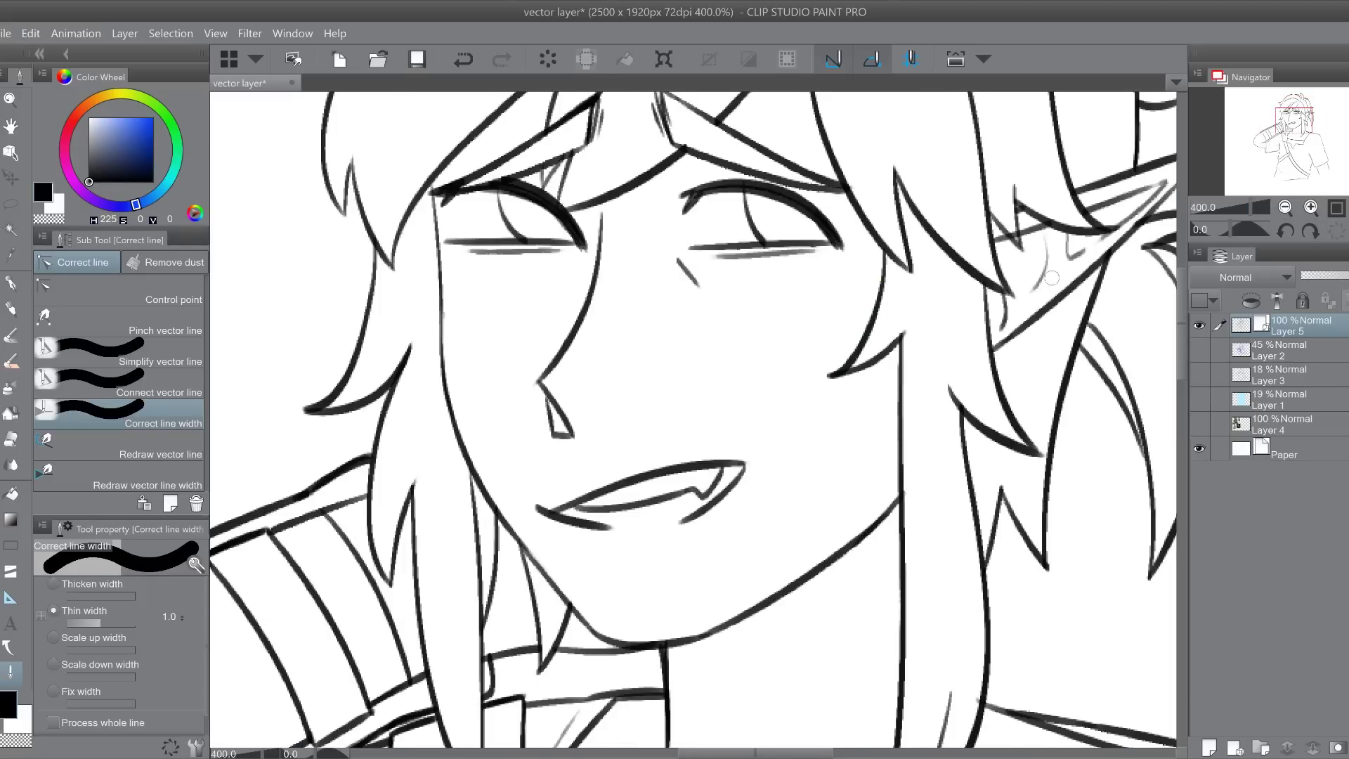
mouse_move(871, 327)
left_mouse_down()
mouse_move(827, 379)
mouse_move(875, 316)
left_mouse_up()
left_click(1285, 208)
left_click(1285, 207)
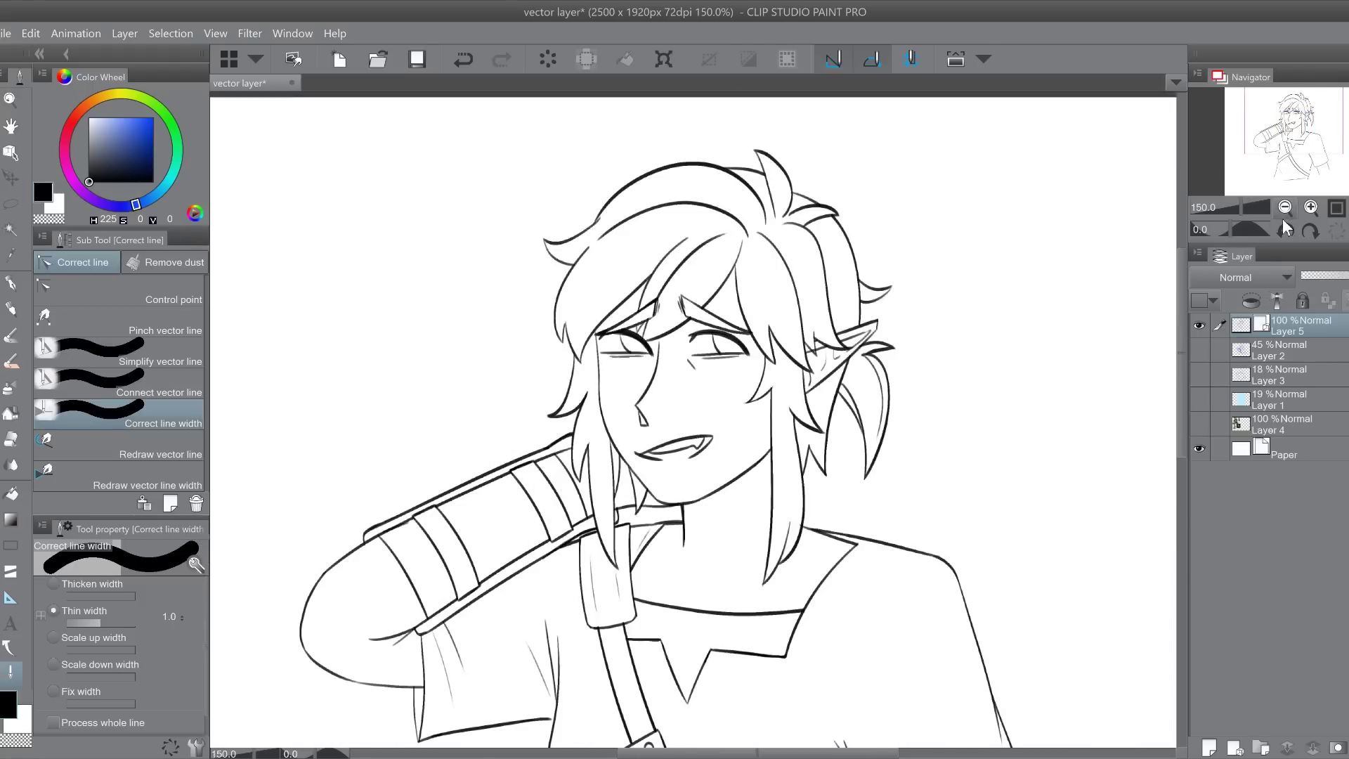
key("ctrl+z")
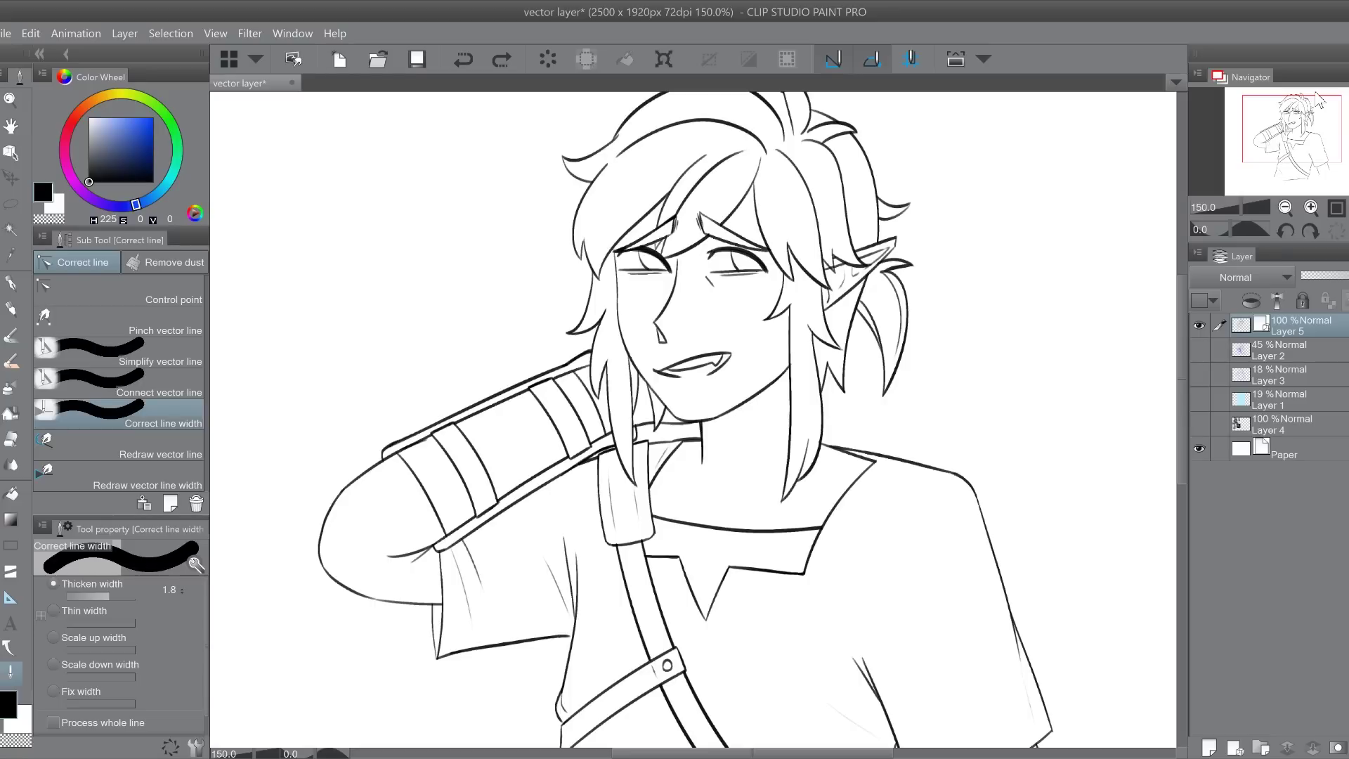
- Select the Operation tool's Object sub tool
left_click(11, 152)
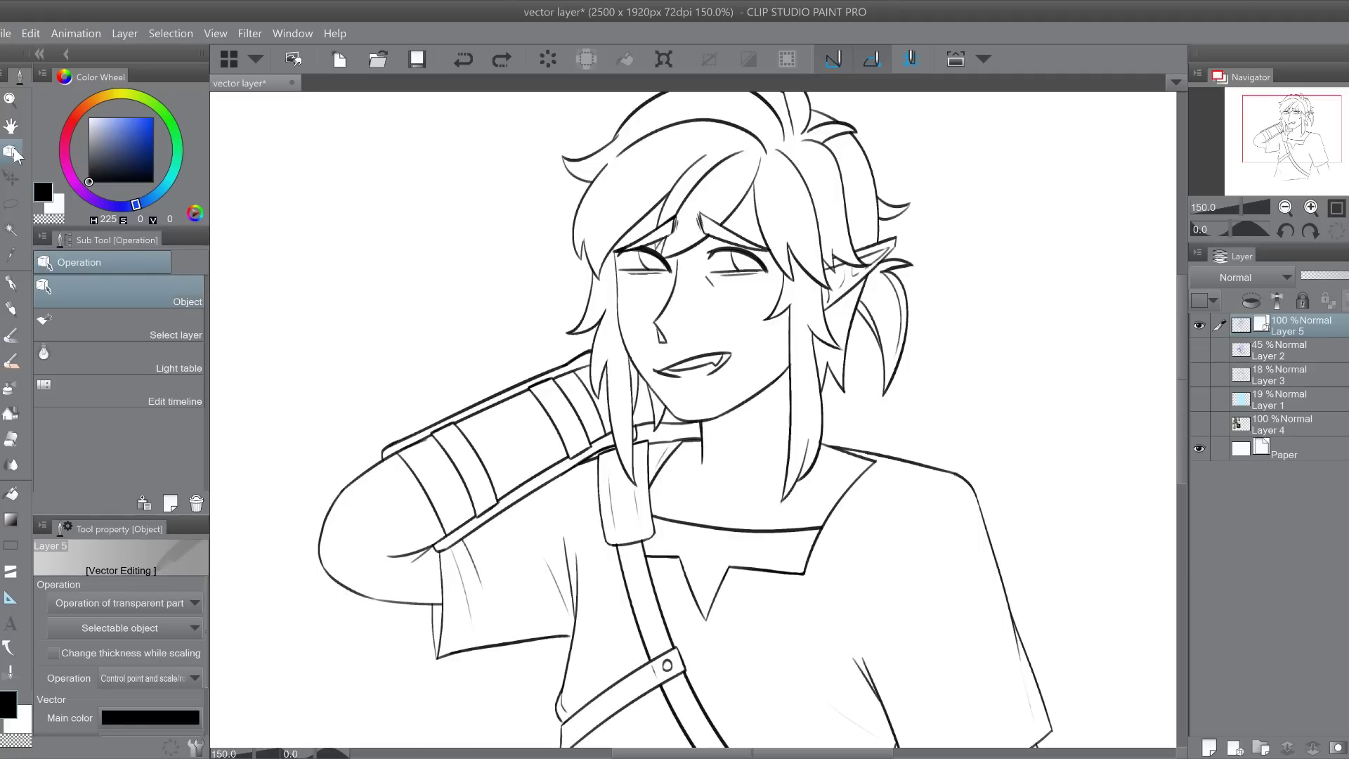
- Select all the lineart and try brush sizes 3.9 and 120.8, undoing the thick size
left_click(16, 155)
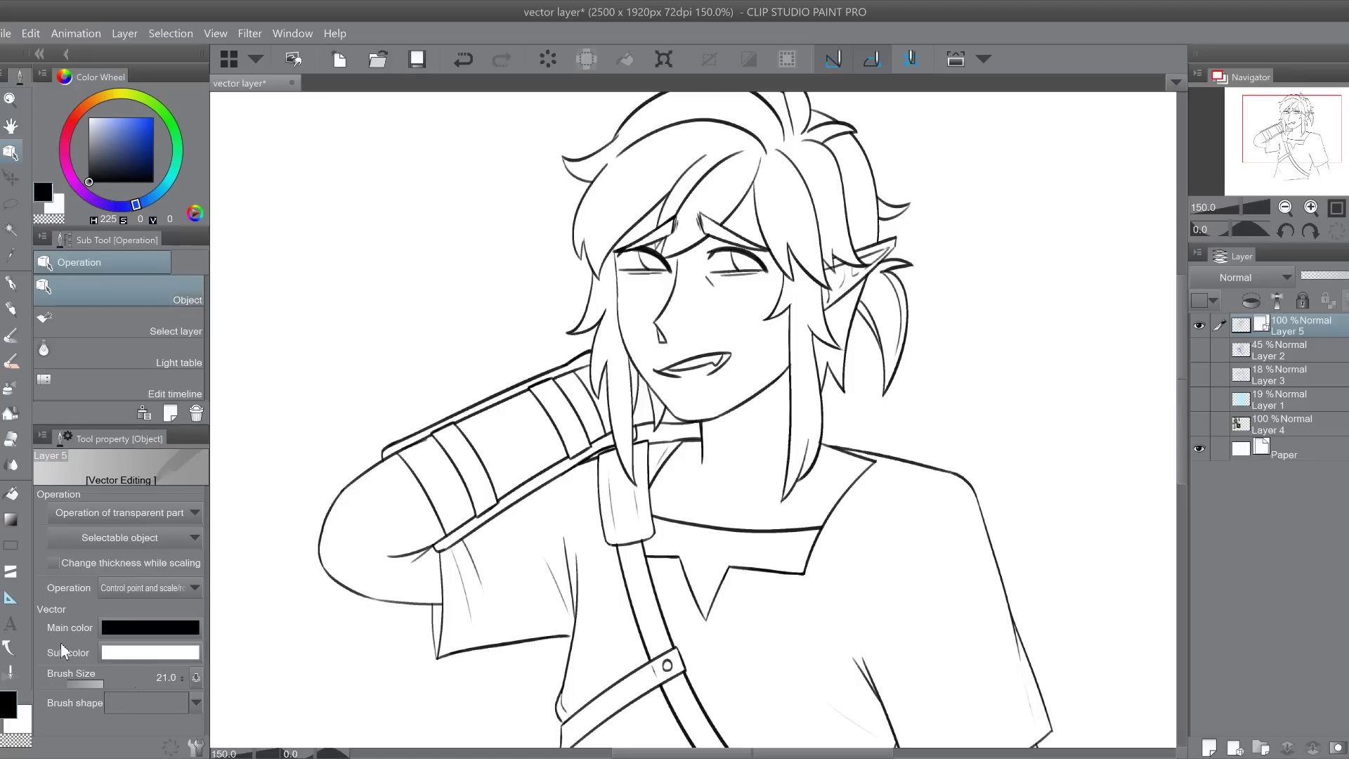
left_click(91, 685)
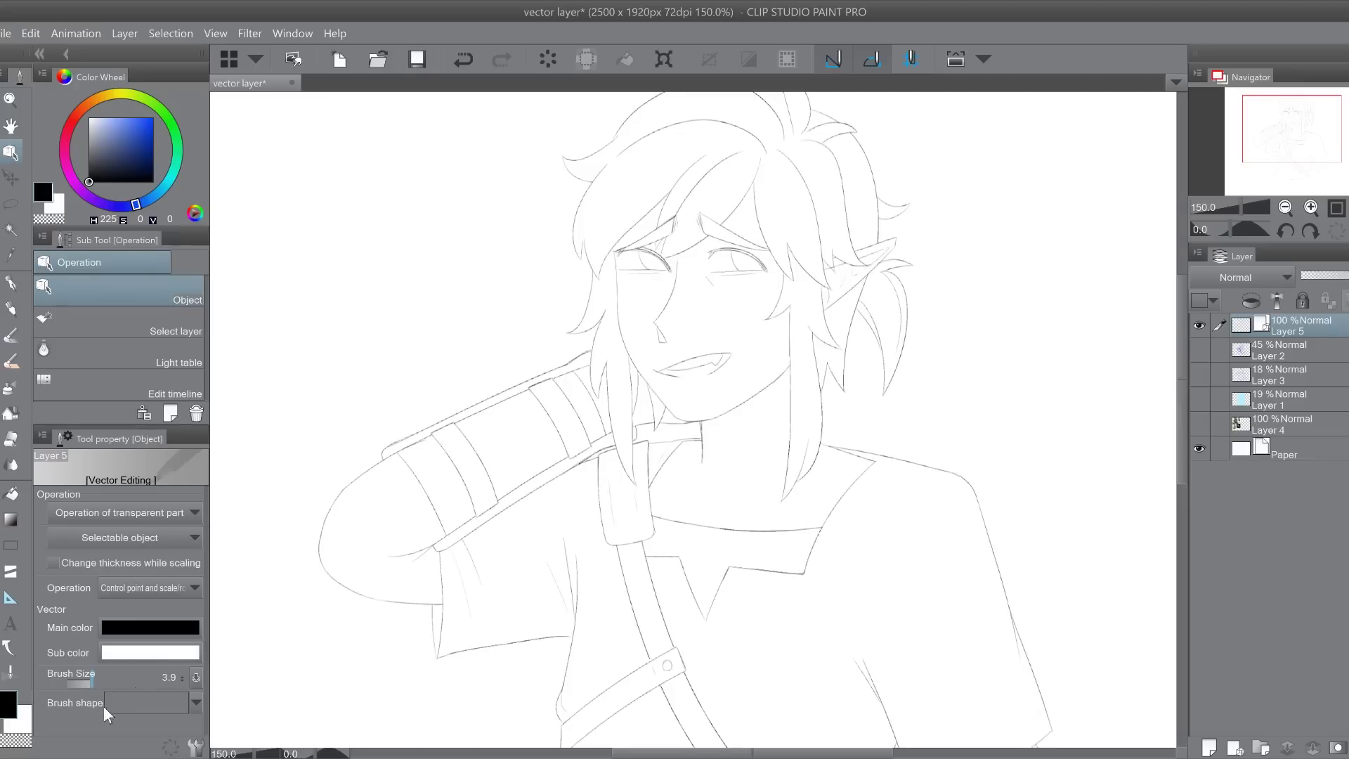
mouse_move(129, 685)
left_mouse_down()
mouse_move(130, 711)
mouse_move(115, 697)
left_mouse_up()
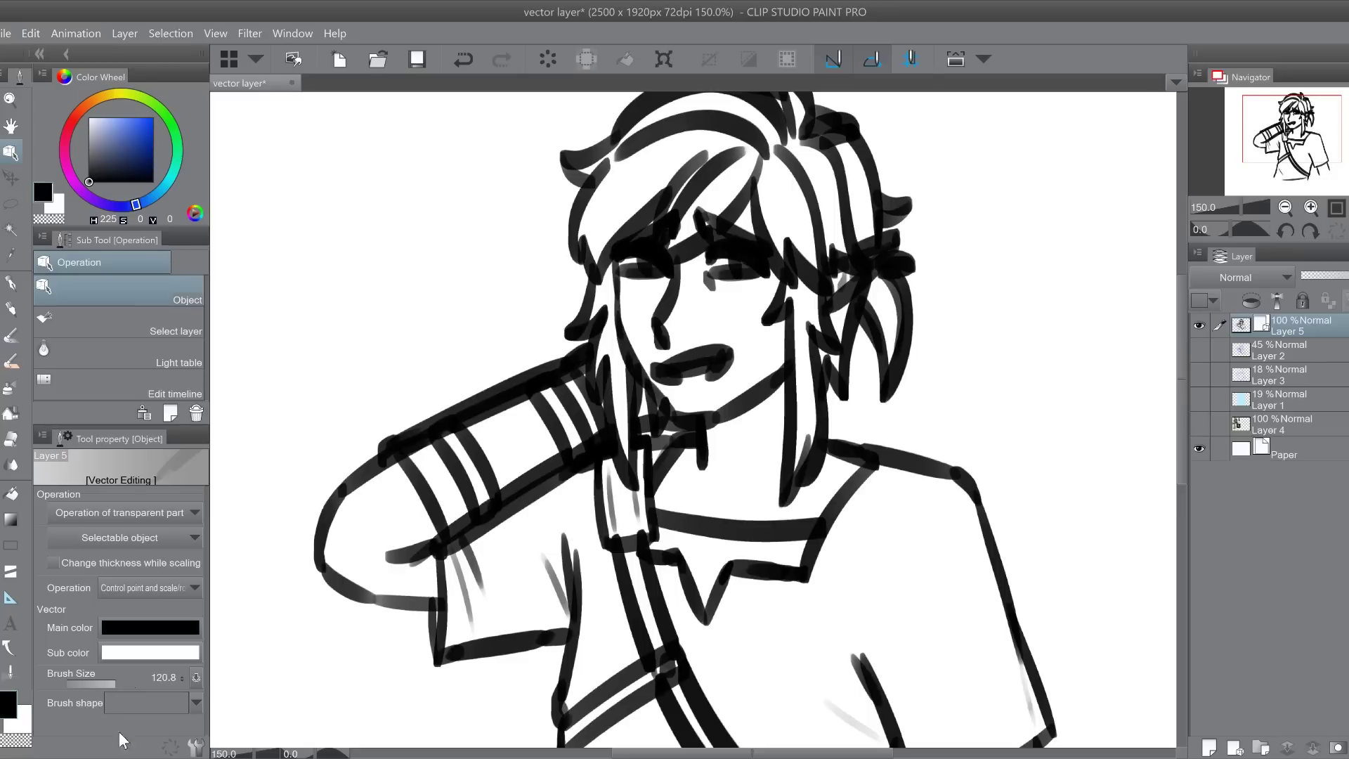
key("ctrl+z")
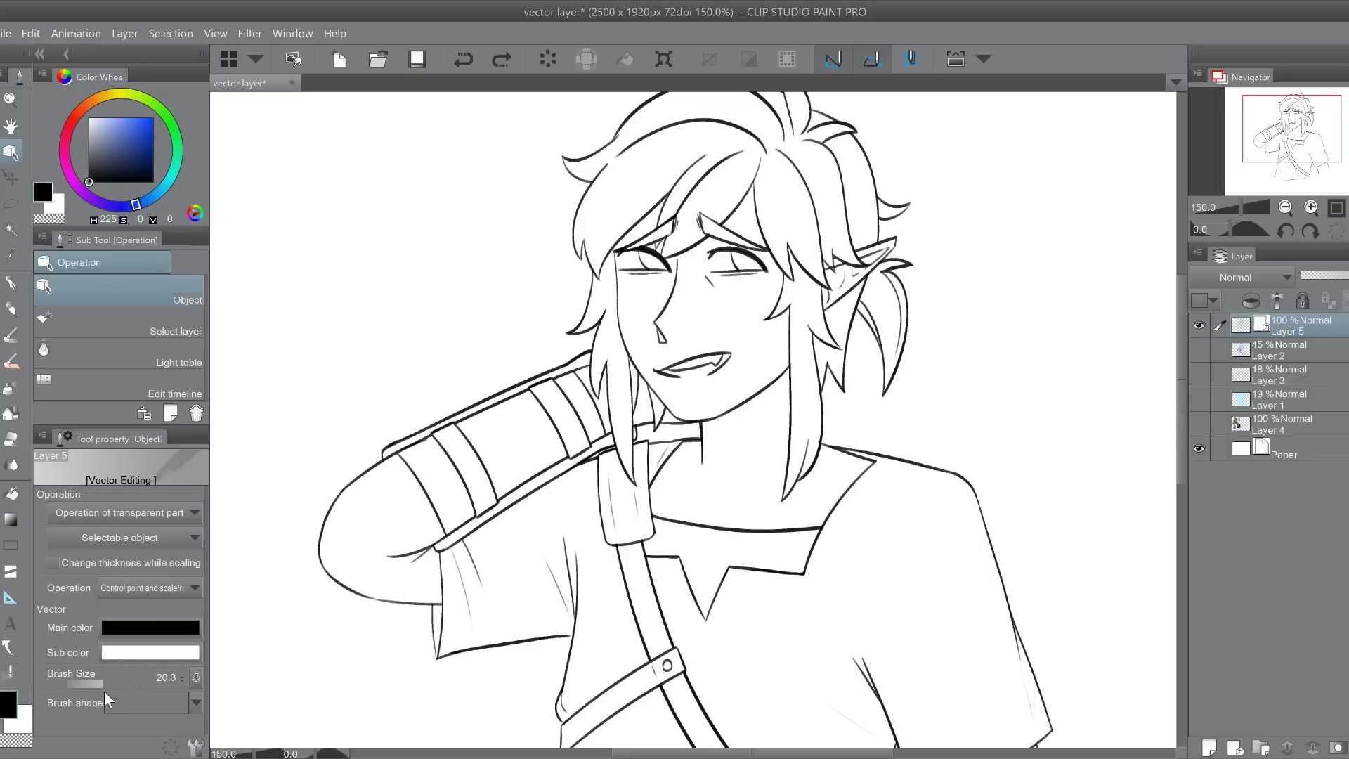
left_click(195, 702)
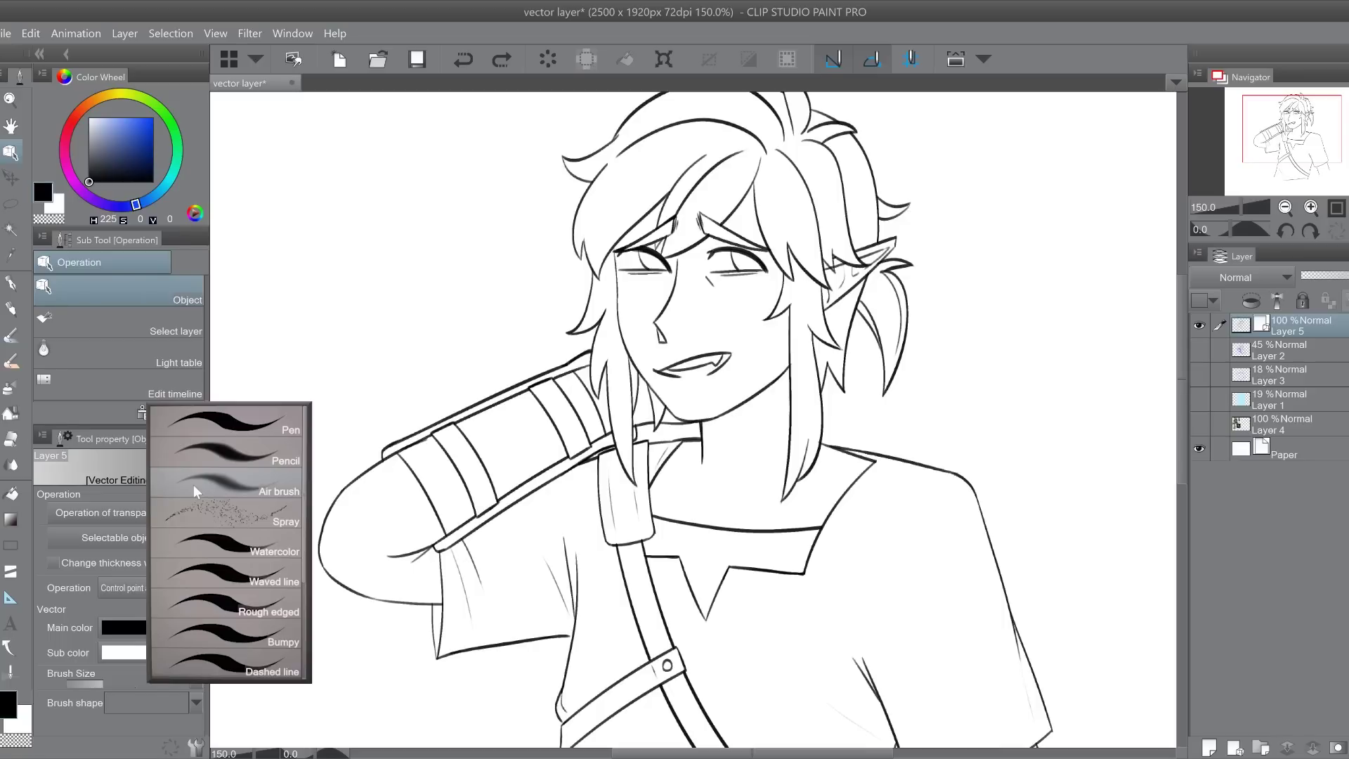
- Close the brush shape list unchanged, then undo and redo the line-width change while checking the face
left_click(193, 485)
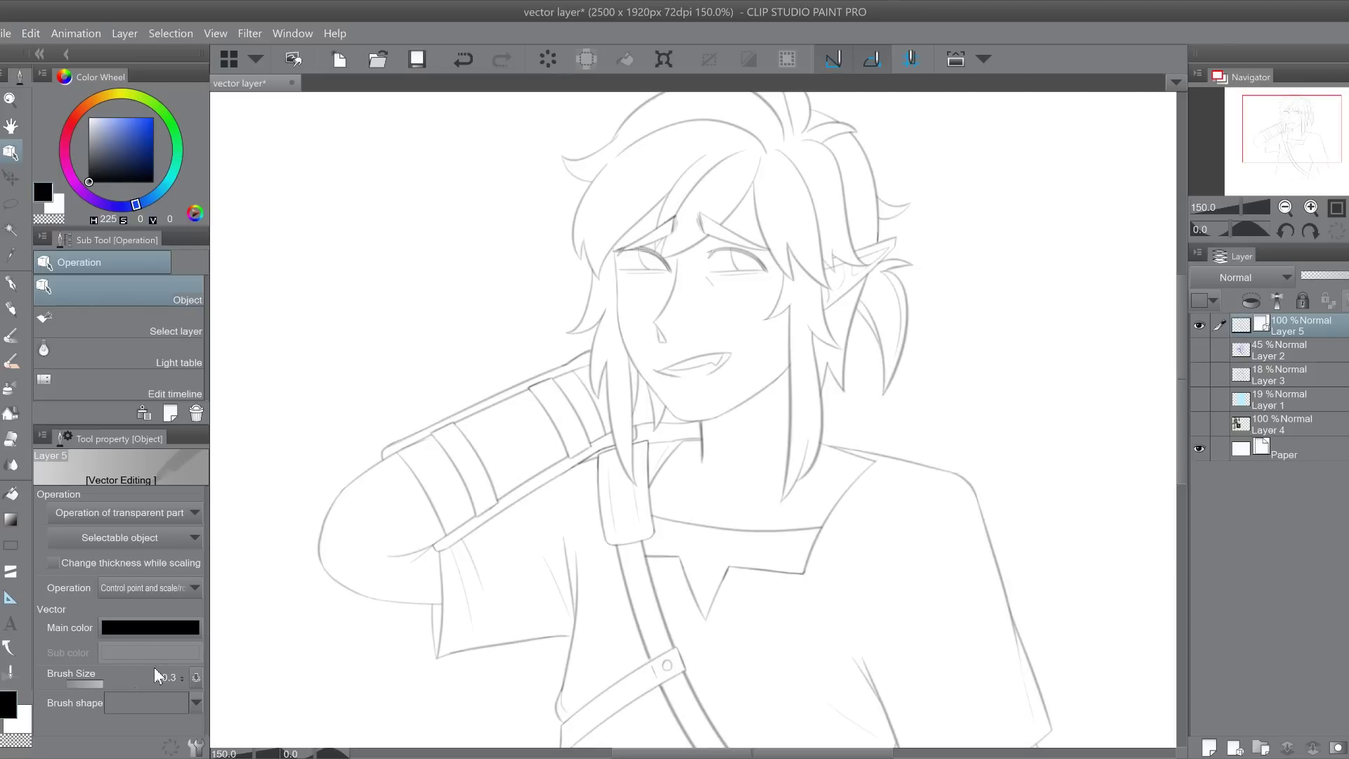
left_click(1311, 207)
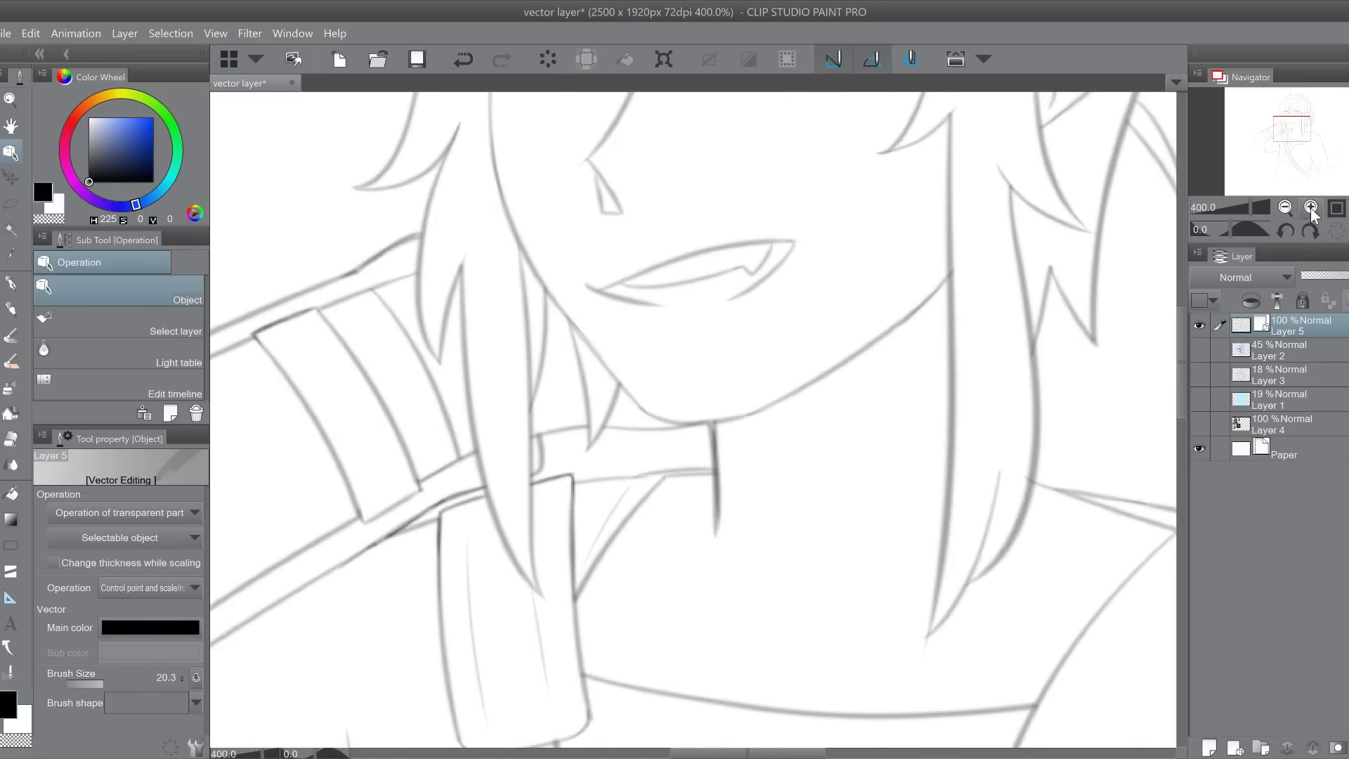
left_click(1285, 208)
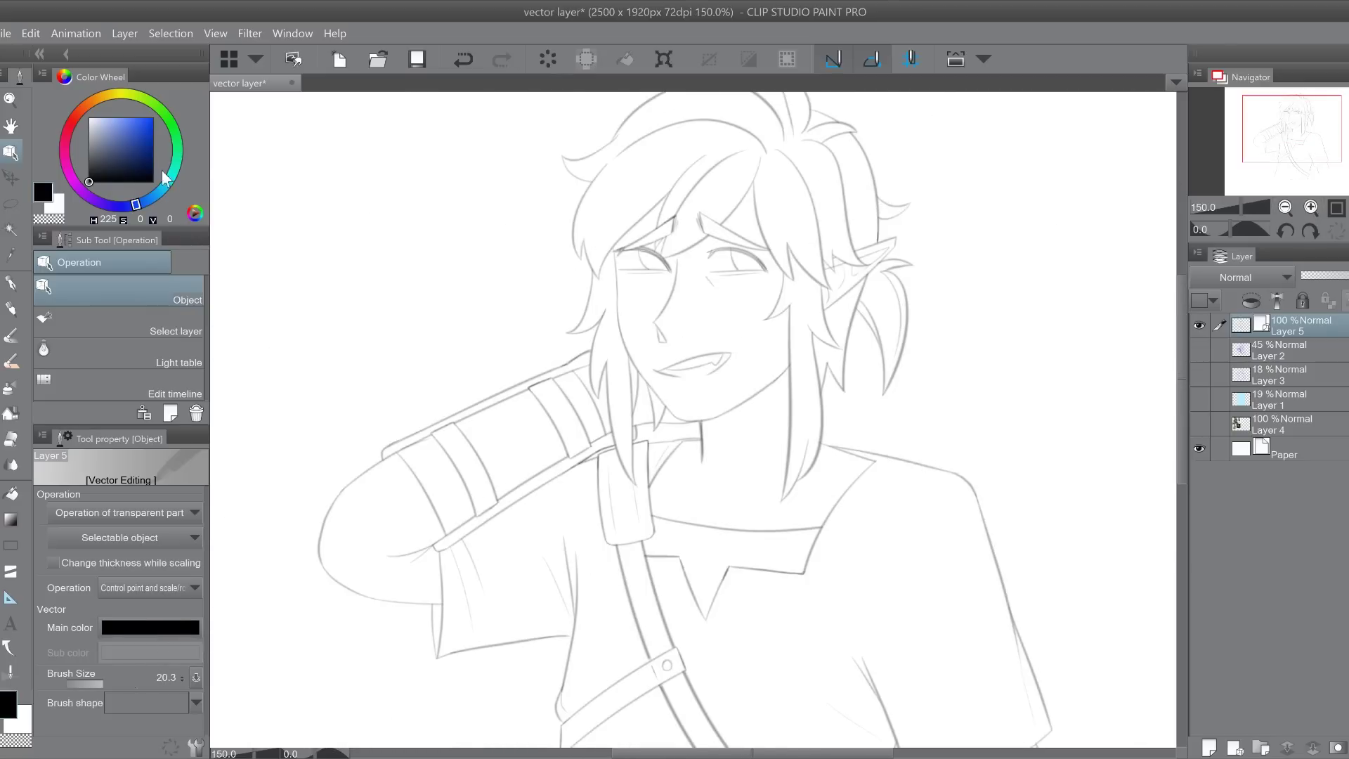
left_click(464, 63)
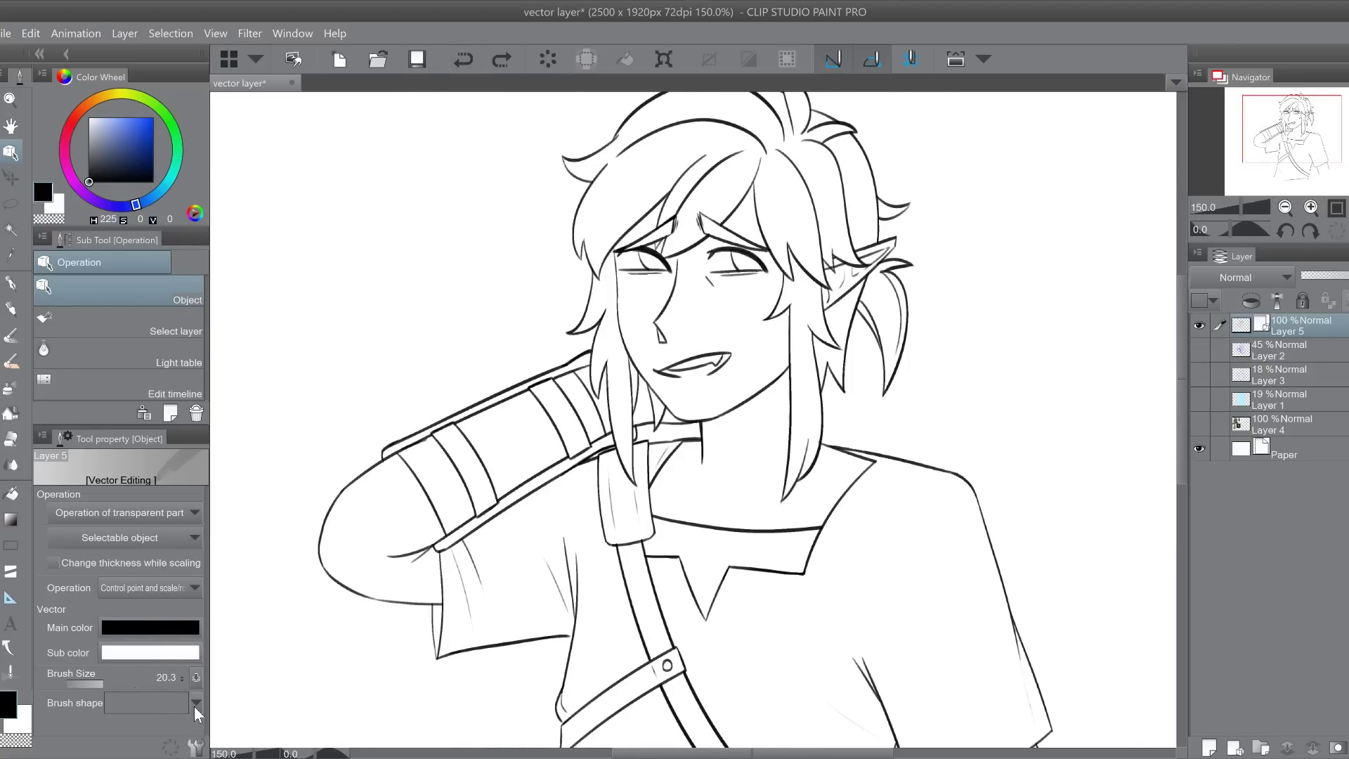
key("ctrl+y")
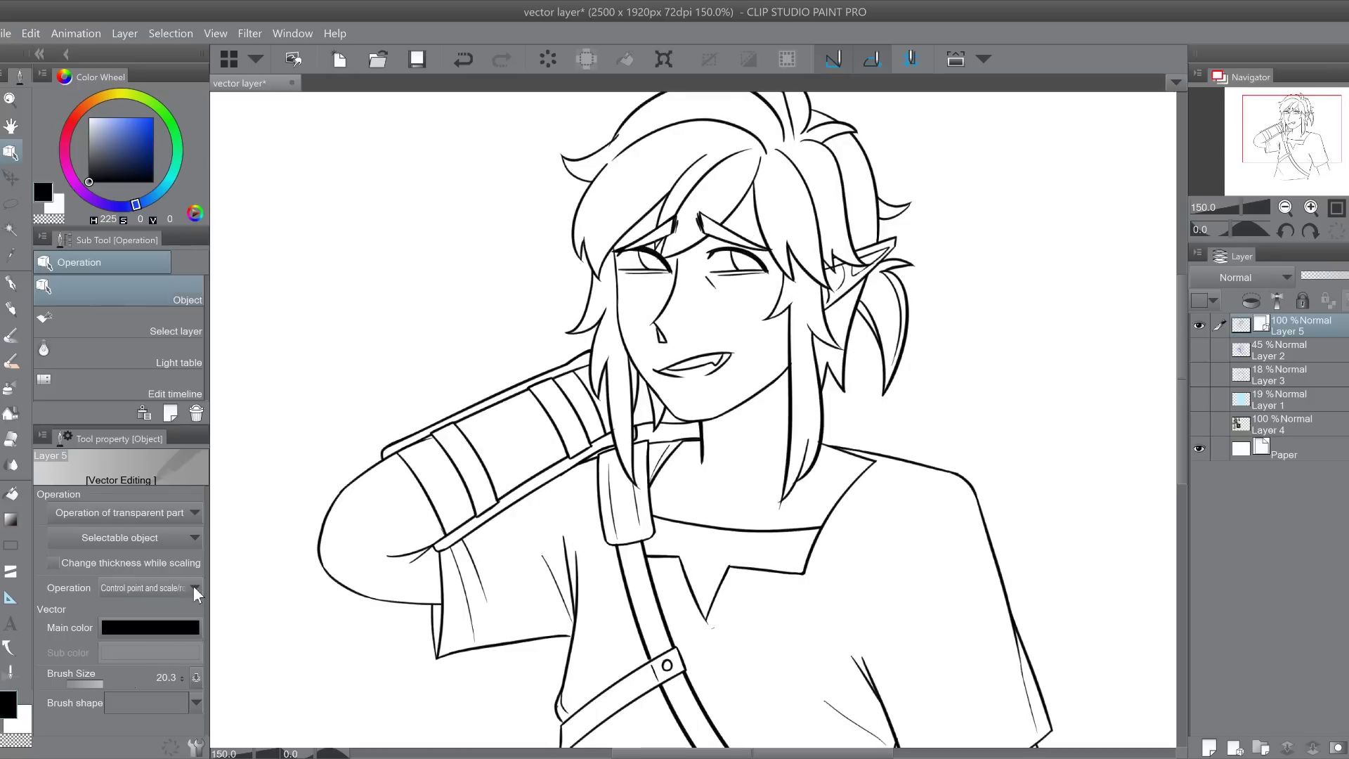
scroll(1321, 189, "up", 5)
left_click_drag(1325, 188, 1302, 111)
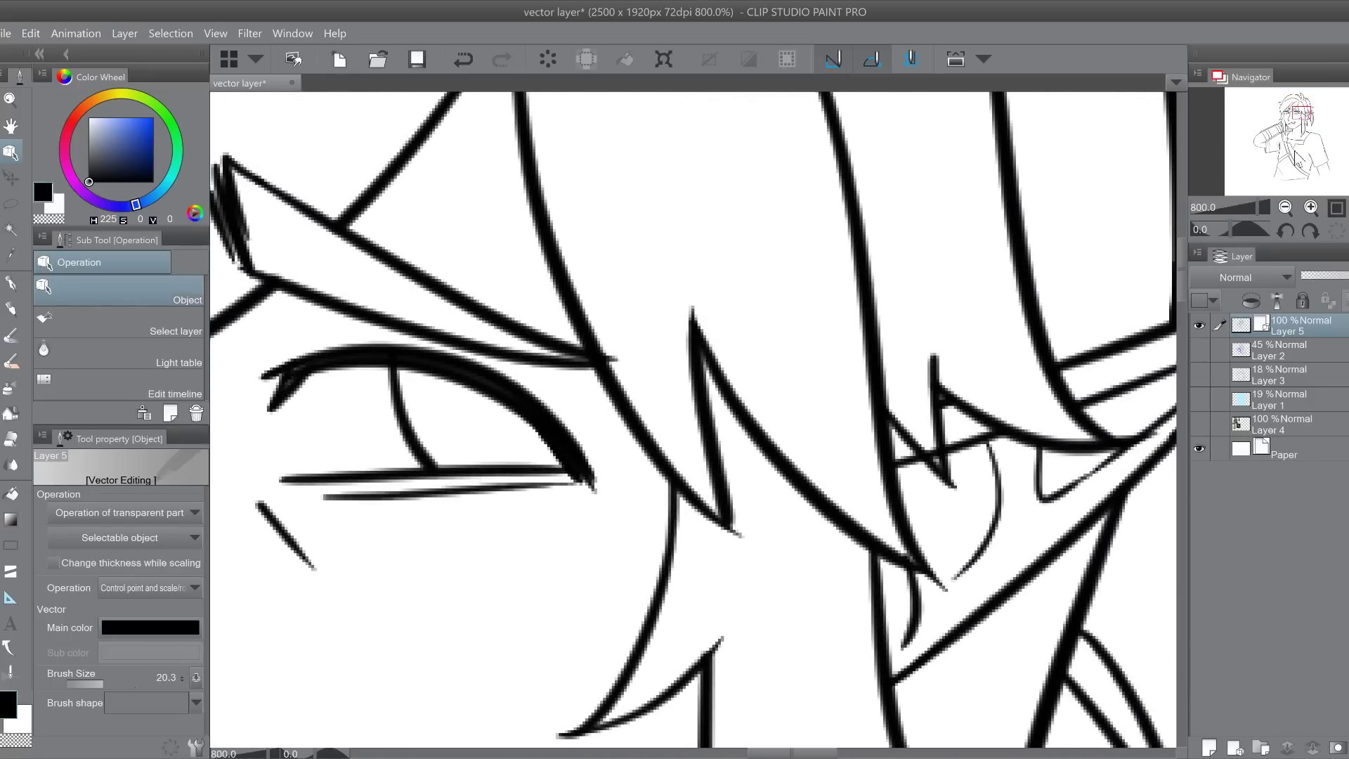
left_click(1285, 207)
left_click(1285, 207)
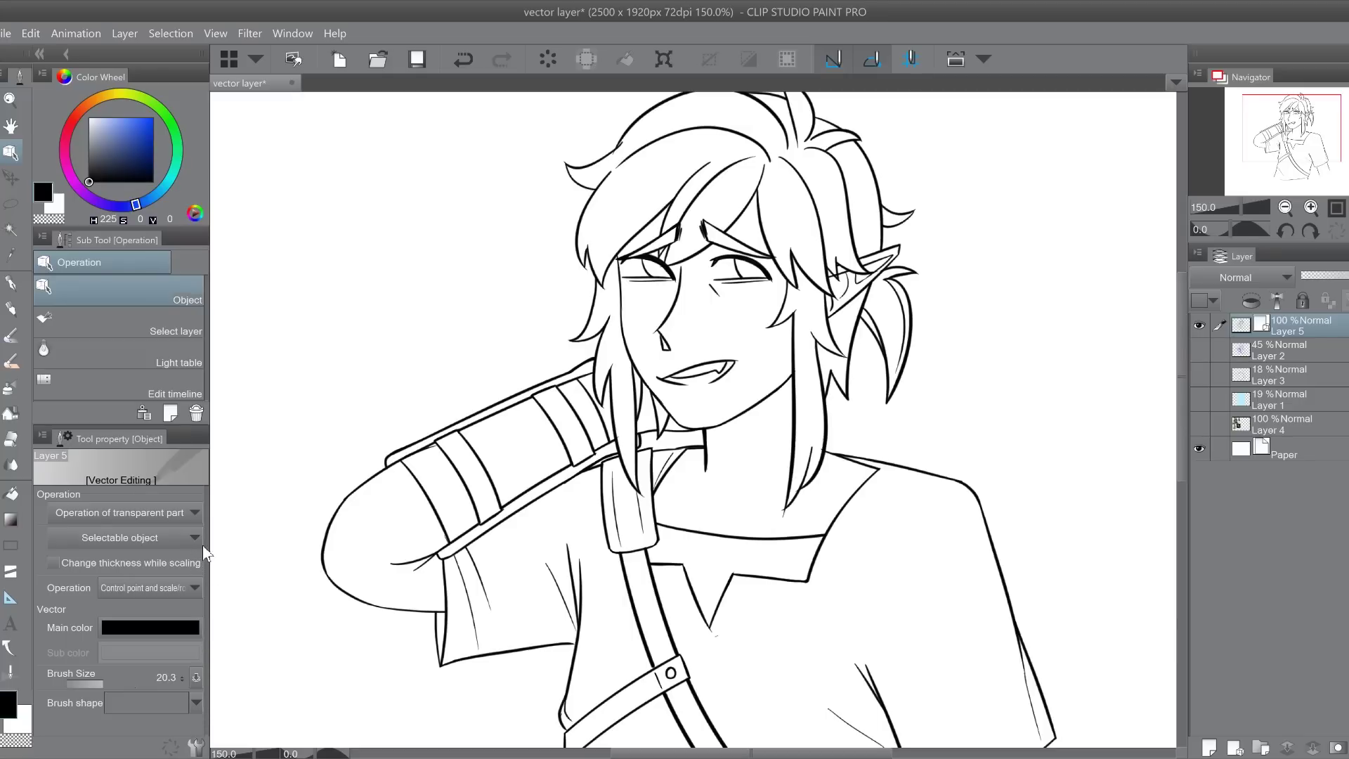
- Preview all lines with the dotted Star brush shape at 200%, then undo it
left_click(196, 703)
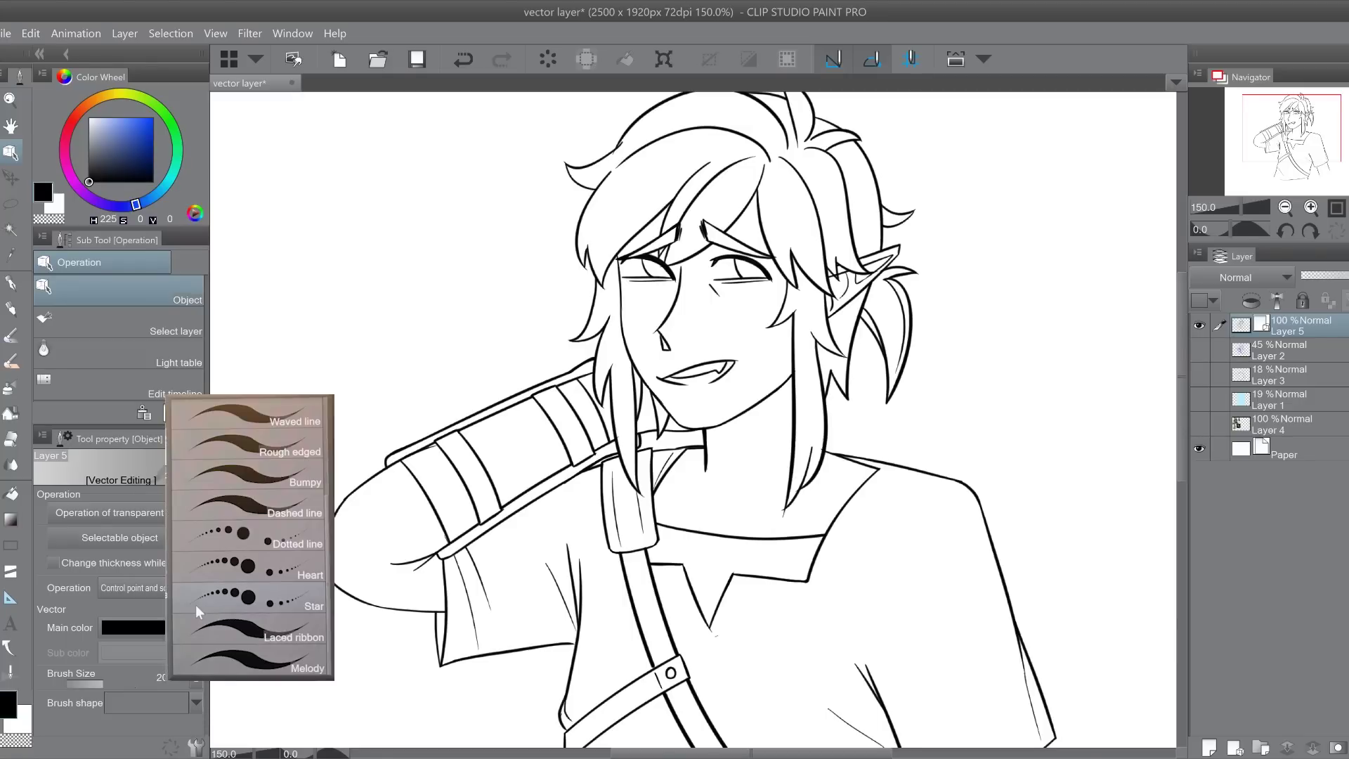
left_click(196, 605)
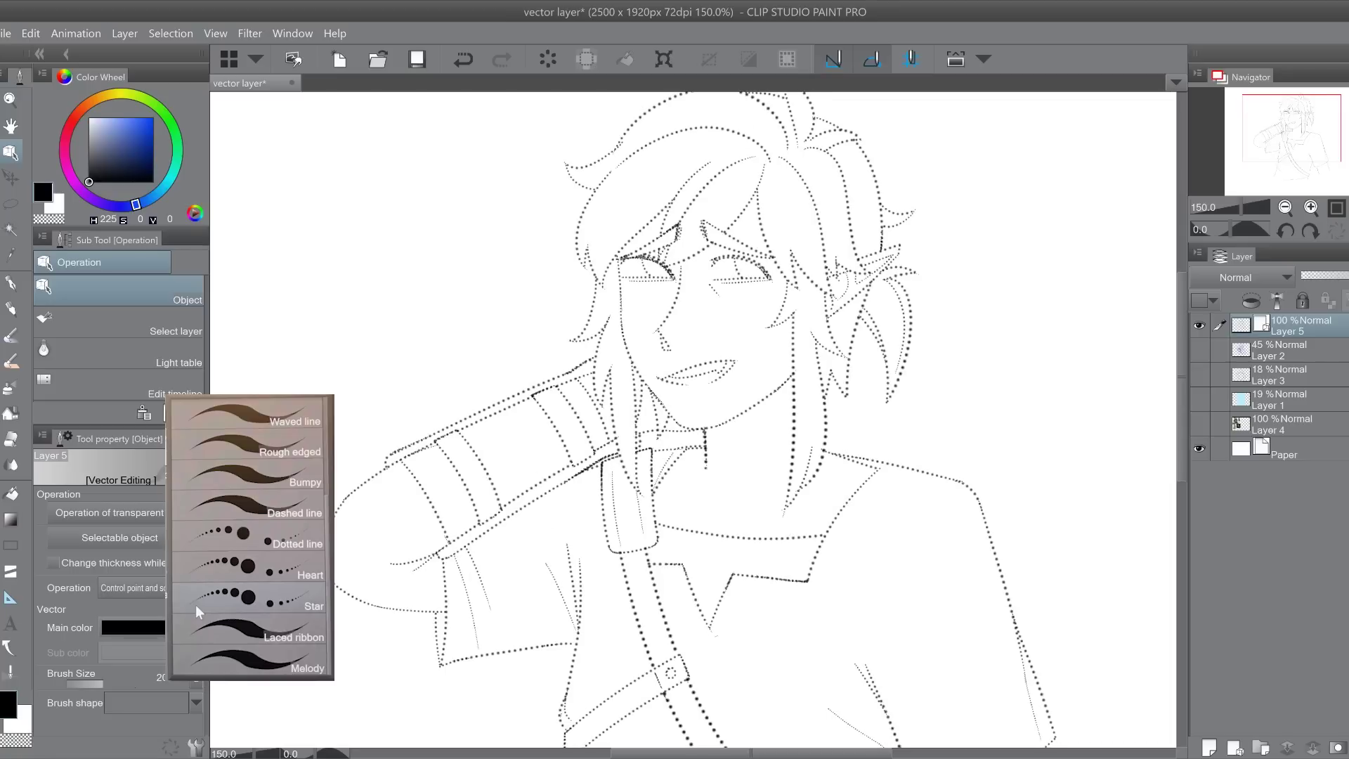
left_click(1311, 208)
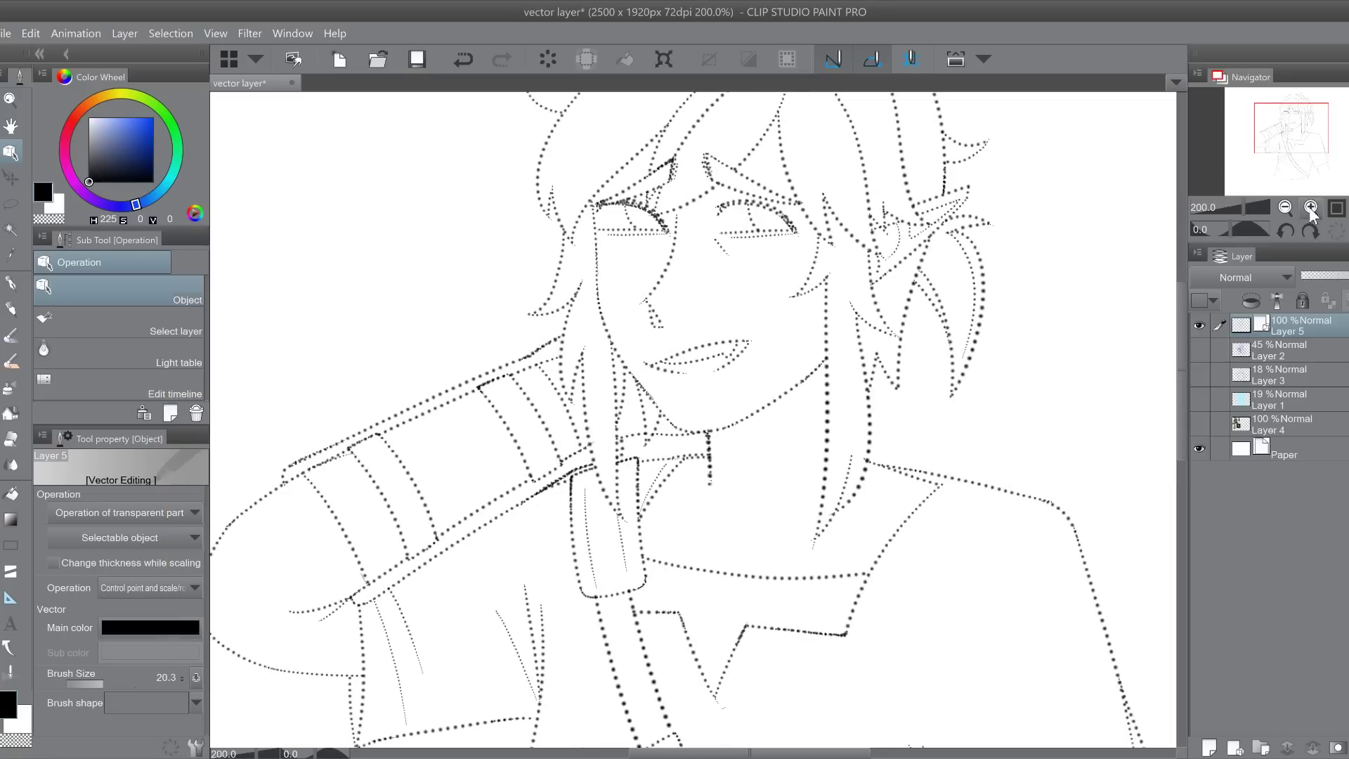
left_click_drag(1304, 152, 1302, 145)
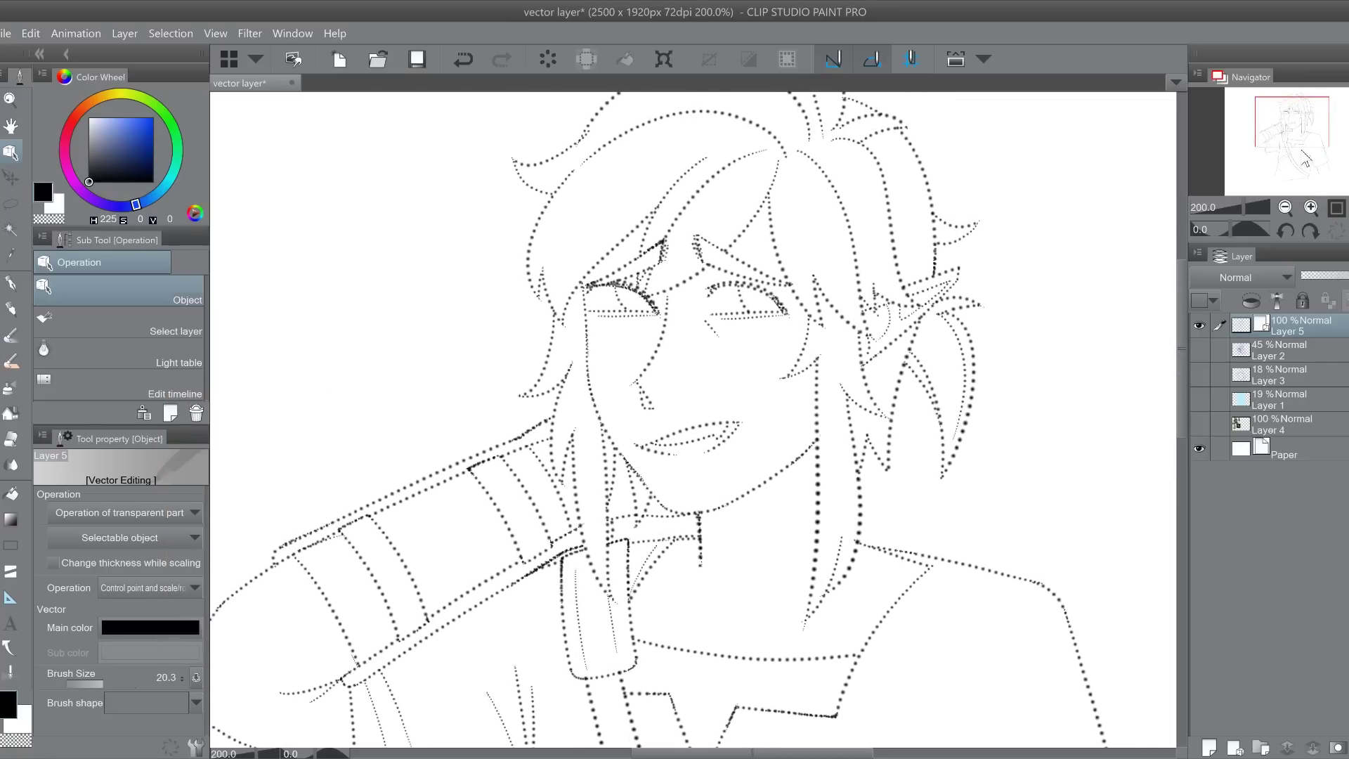
left_click(1285, 207)
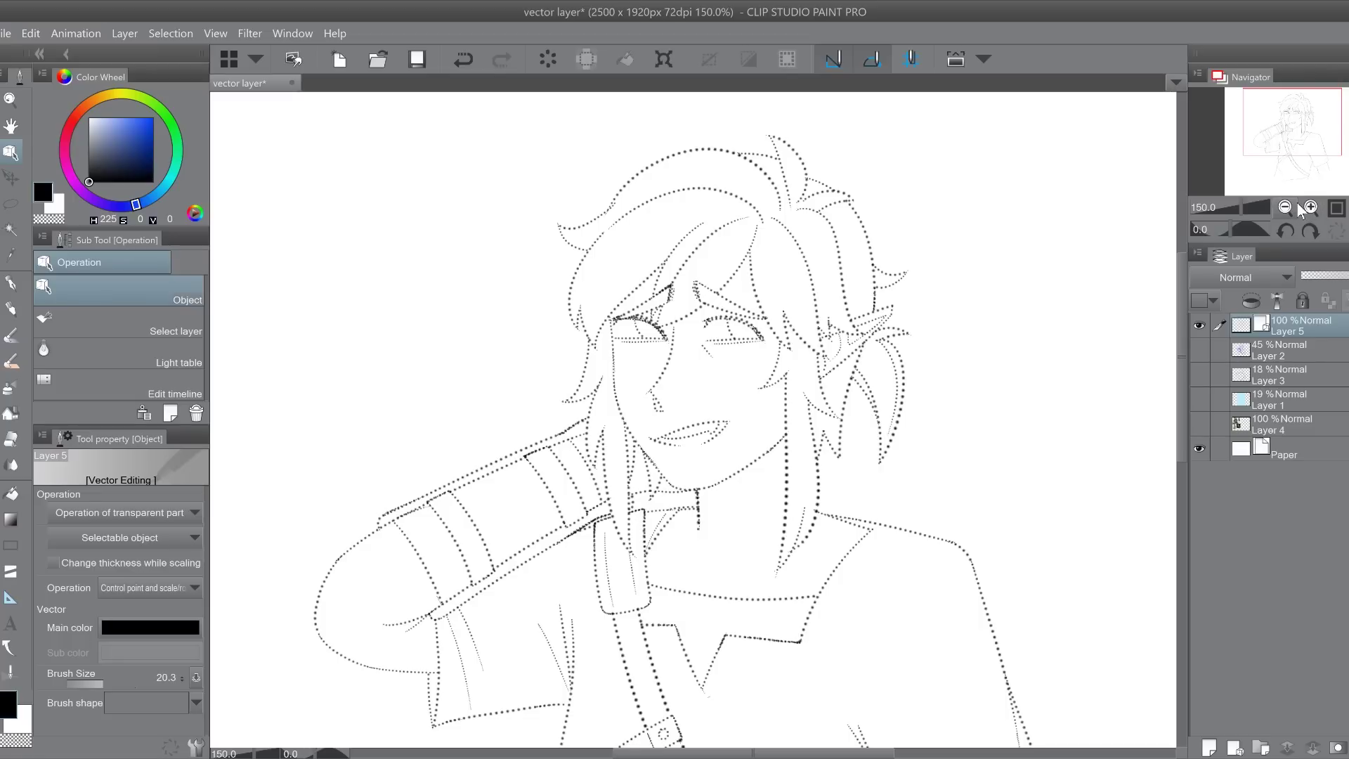
key("ctrl+z")
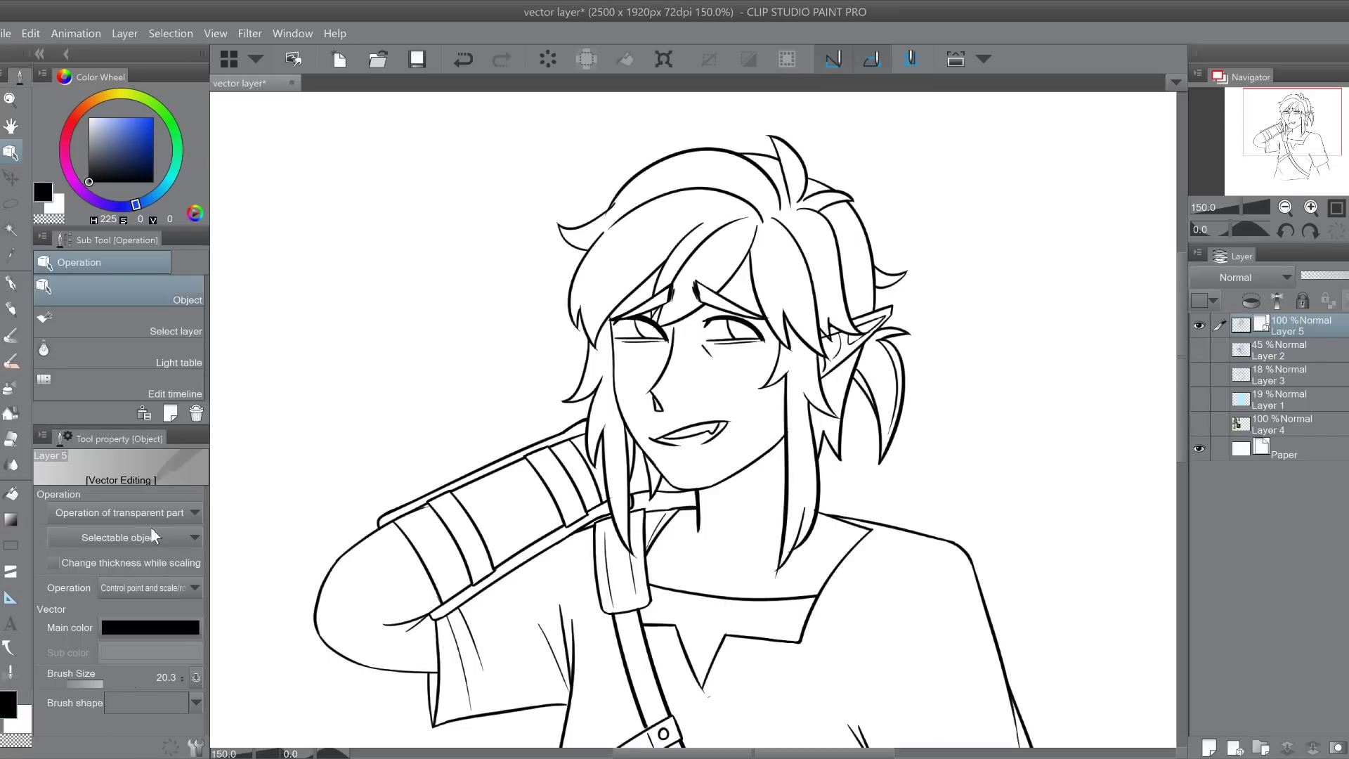
left_click(1311, 208)
left_click(1310, 207)
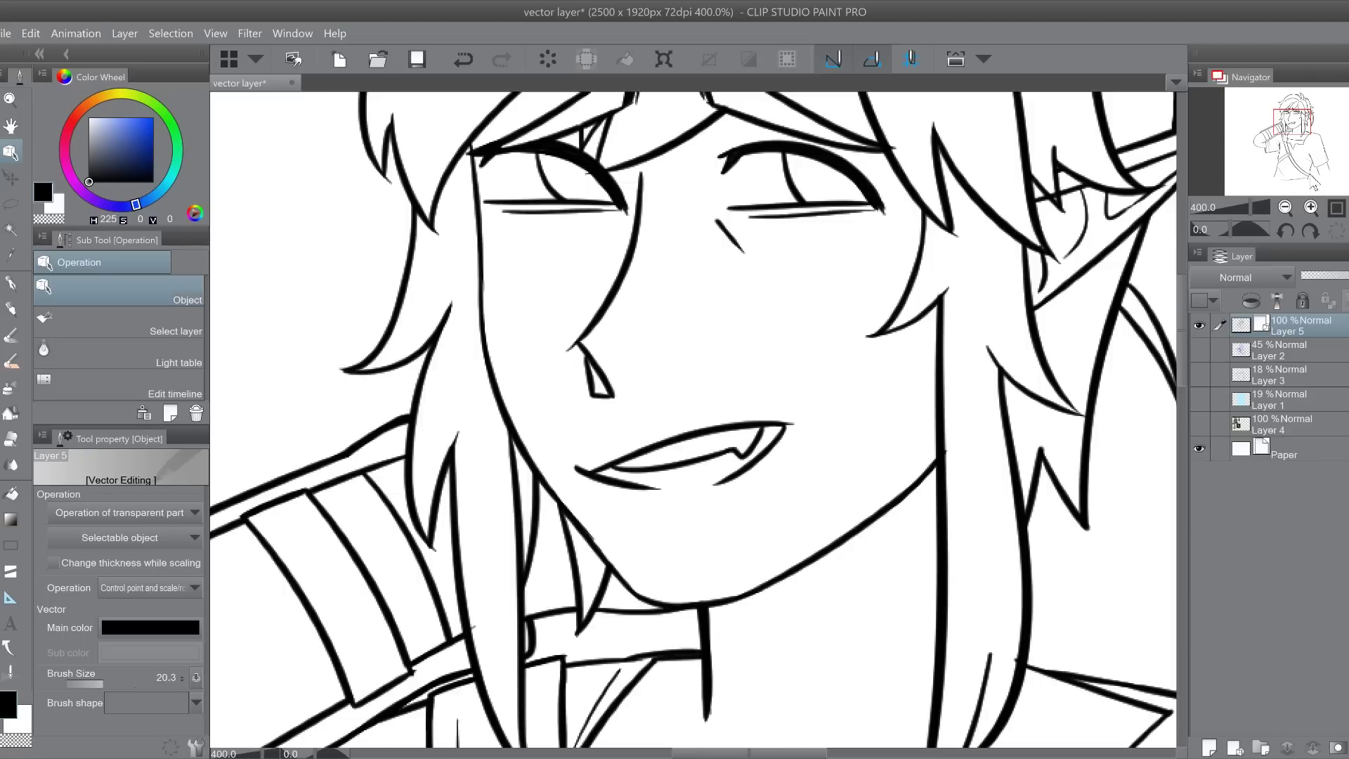
left_click(1285, 208)
left_click(1311, 208)
scroll(578, 340, "down", 3)
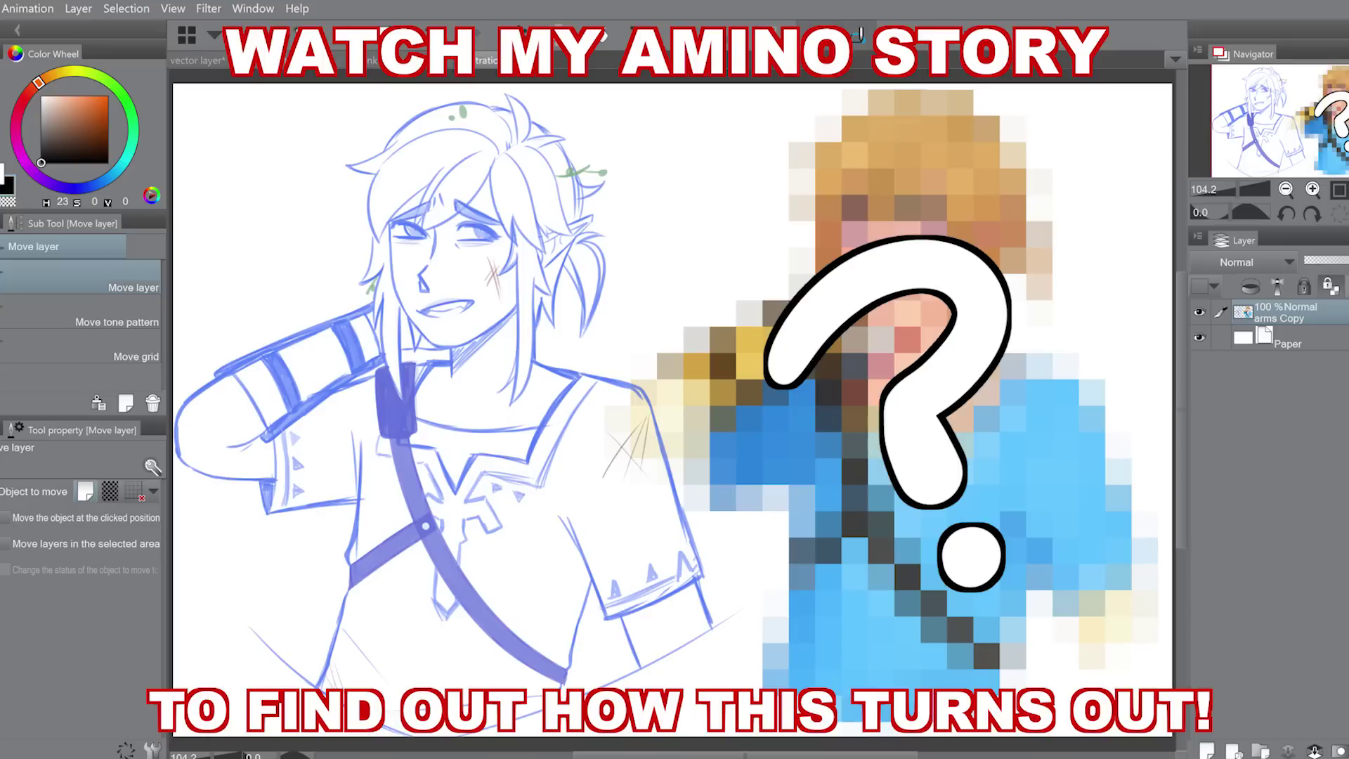